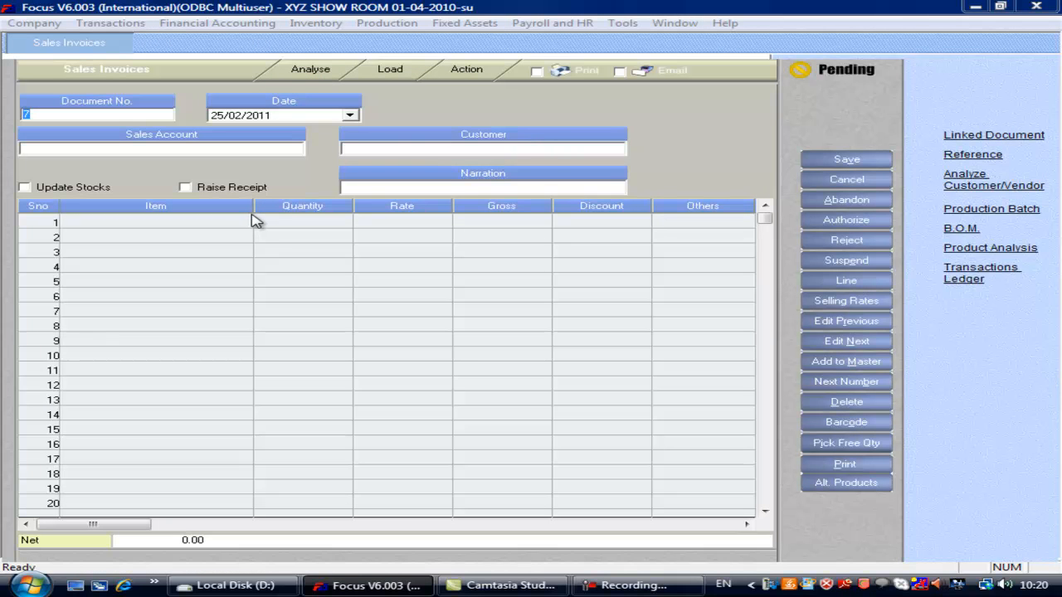
- Open the print options for the previous sales invoice and check the list of print layout names
{"action": "left_click", "coordinate": [862, 323]}
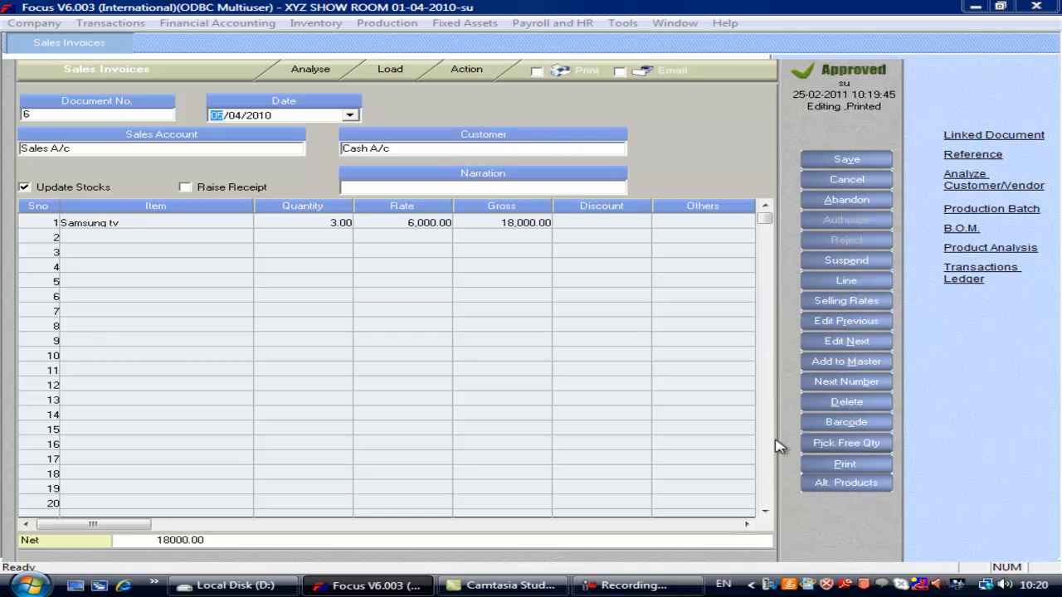
{"action": "left_click", "coordinate": [863, 467]}
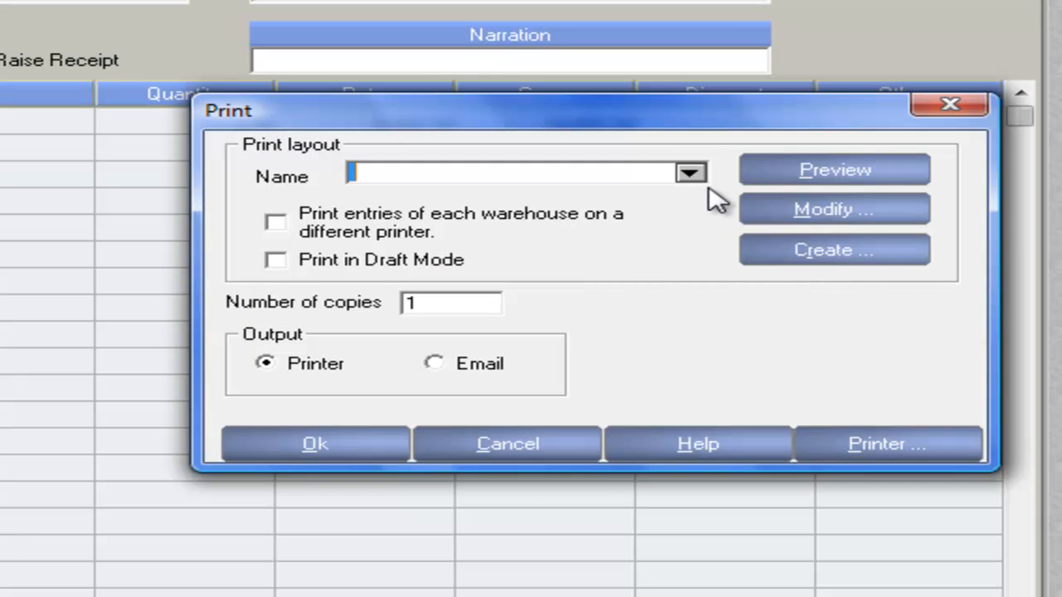
{"action": "left_click", "coordinate": [689, 174]}
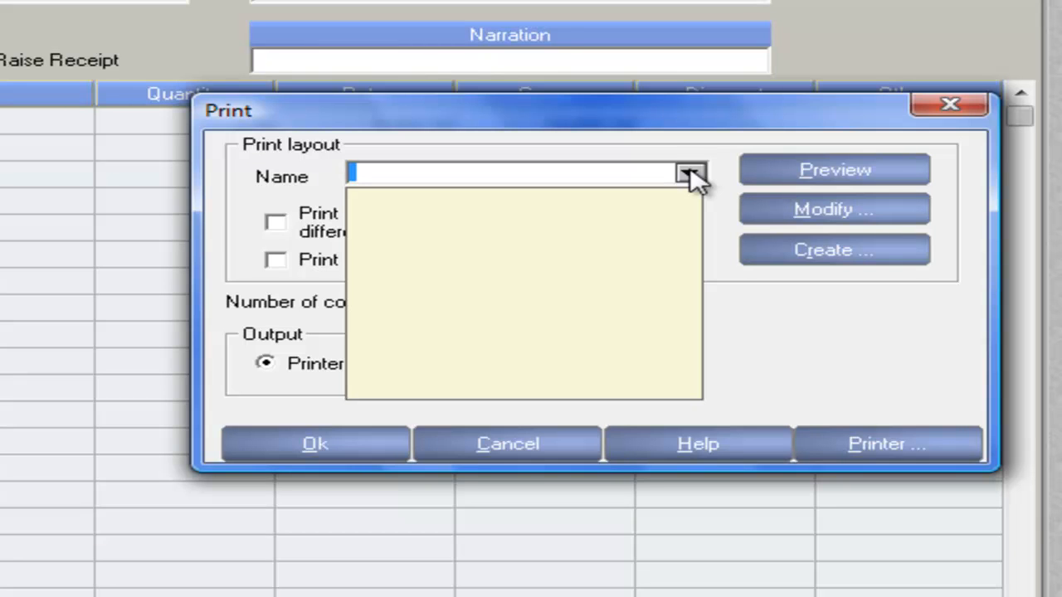
{"action": "left_click", "coordinate": [690, 174]}
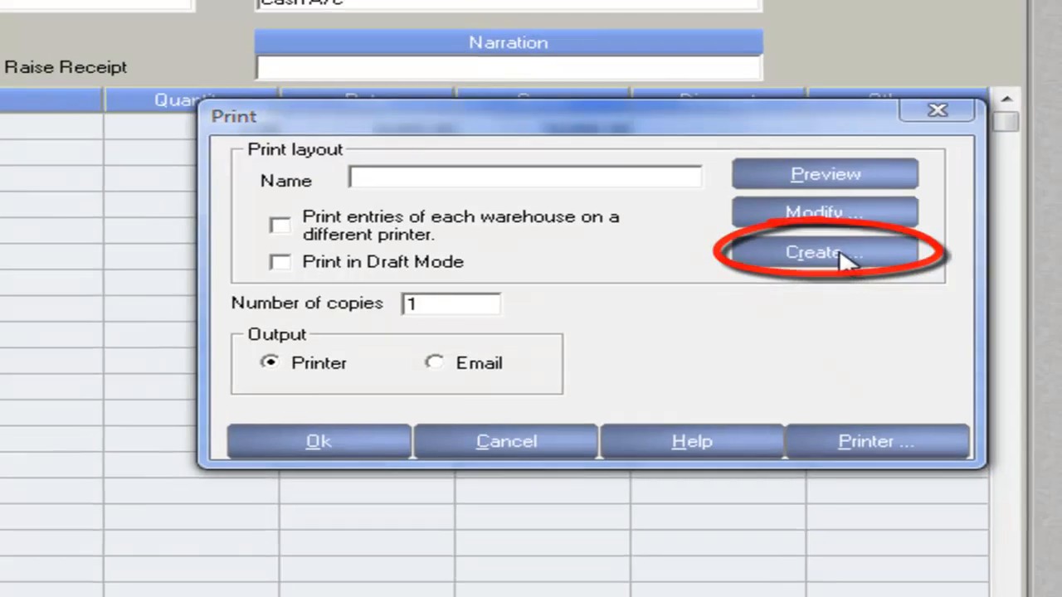
- Start a new print layout, then move and enlarge its item table to about 345 by 323 at about position 48:202
{"action": "left_click", "coordinate": [834, 250]}
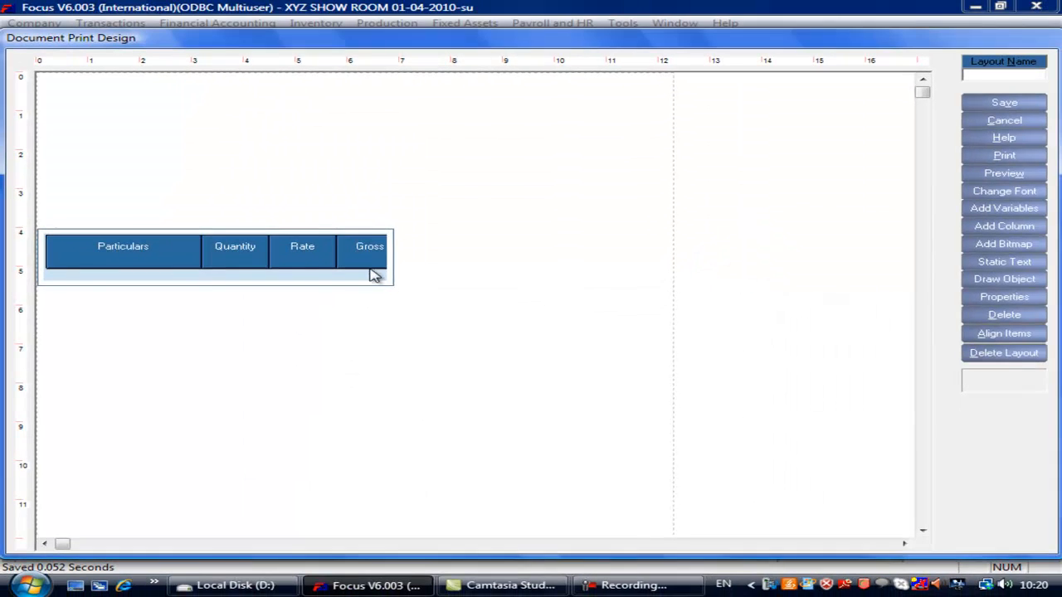
{"action": "left_click_drag", "start_coordinate": [379, 279], "coordinate": [500, 483]}
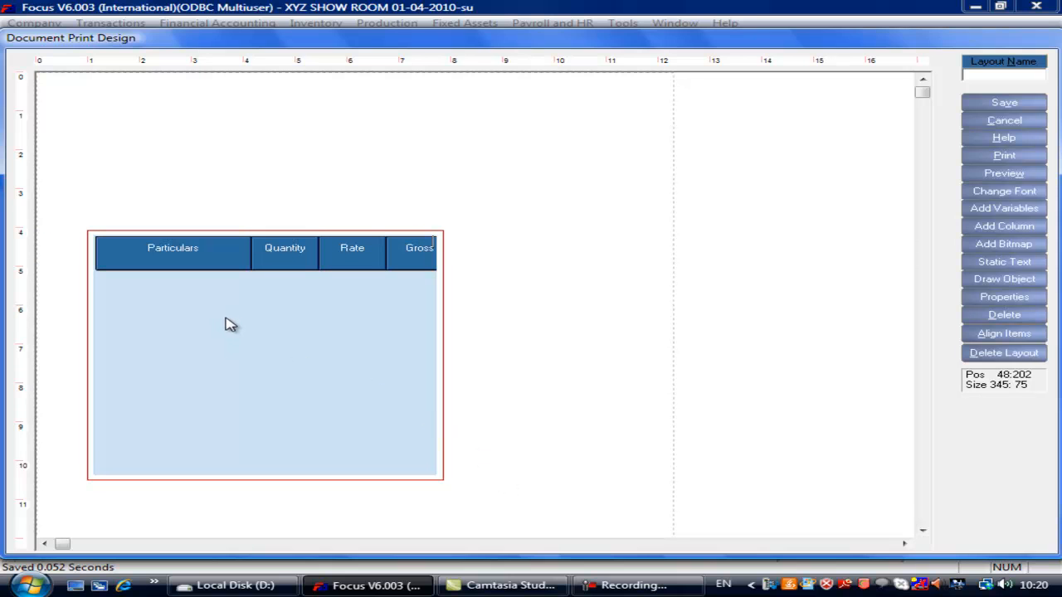
{"action": "left_click", "coordinate": [403, 330]}
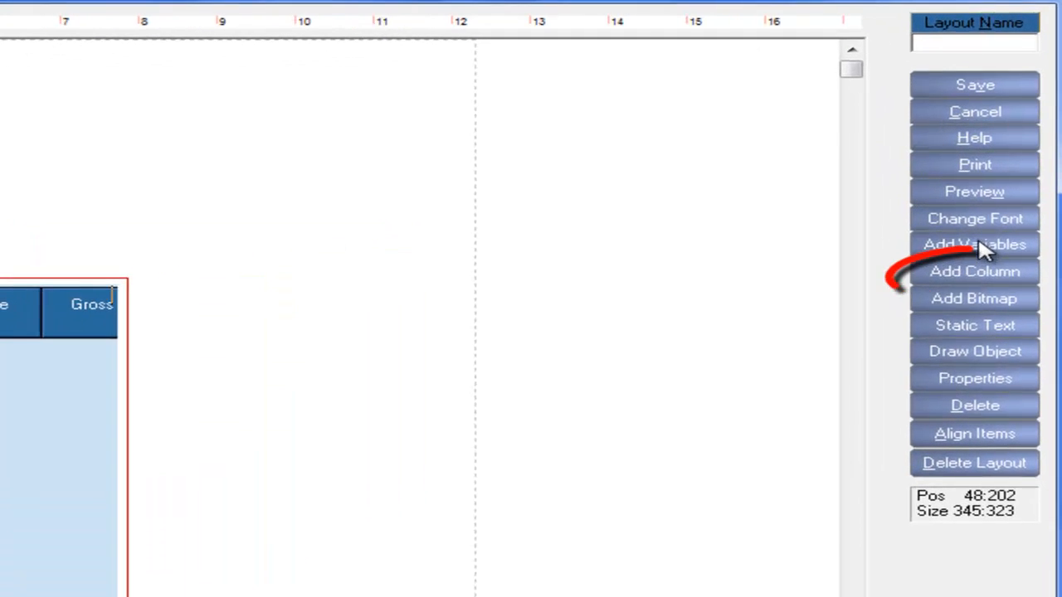
{"action": "left_click", "coordinate": [991, 242]}
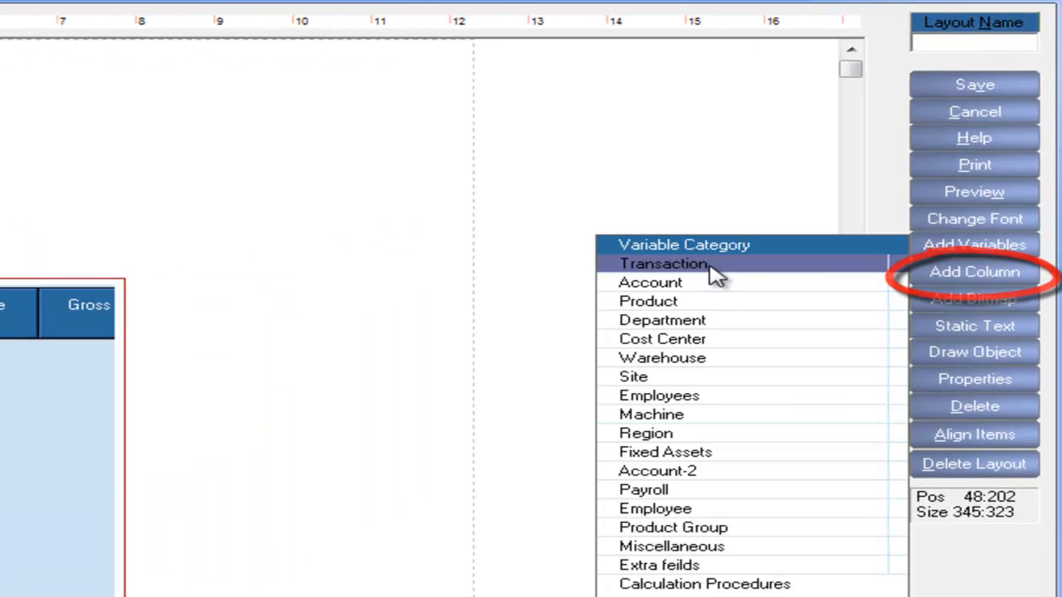
{"action": "left_click", "coordinate": [708, 266]}
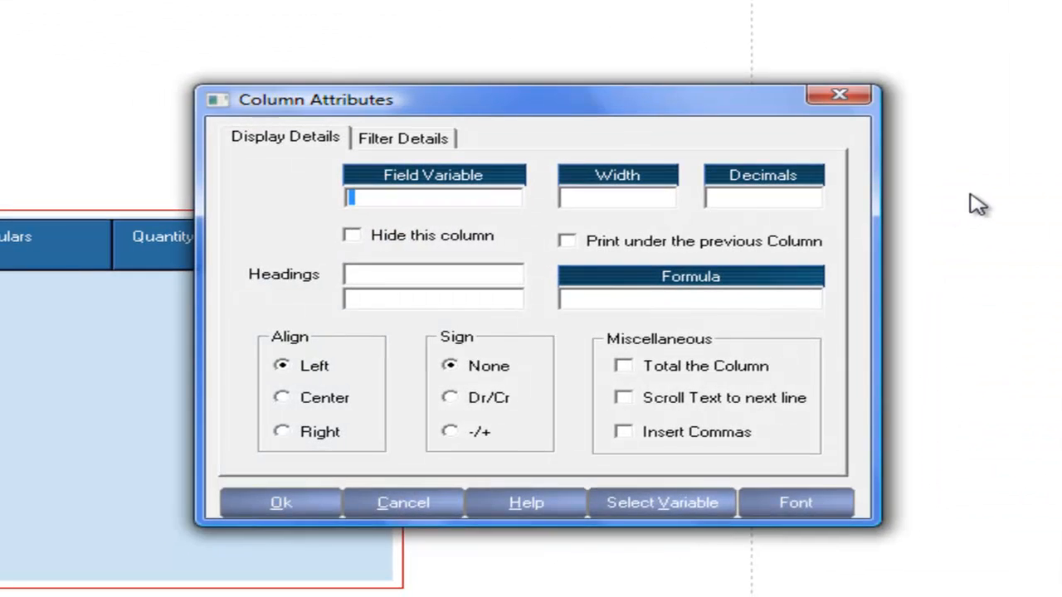
{"action": "left_click", "coordinate": [403, 502]}
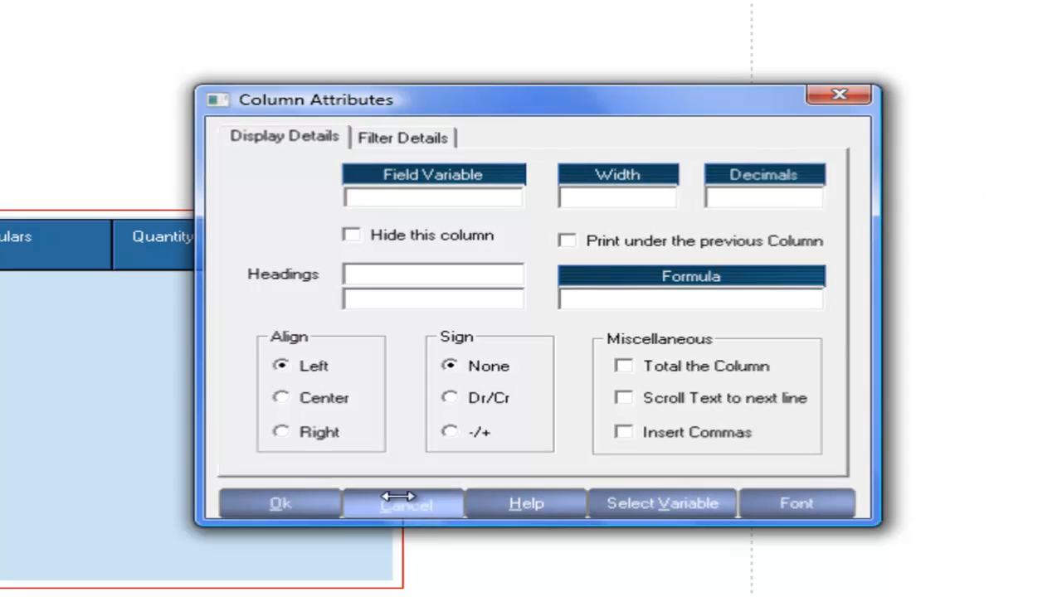
- Add a column to the item table from the Transaction category using the Discount field variable
{"action": "left_click", "coordinate": [1061, 214]}
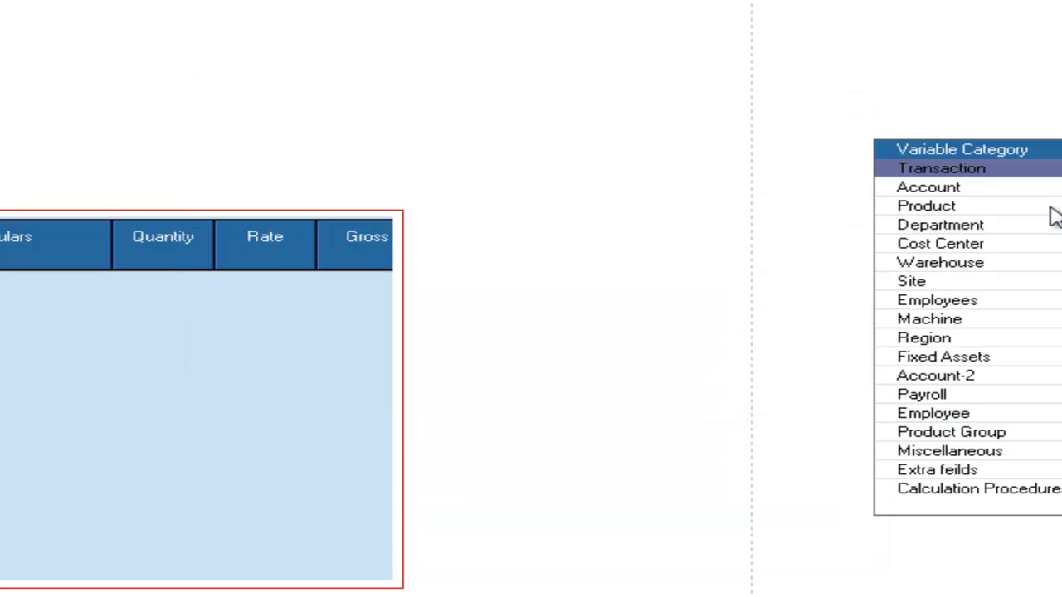
{"action": "key", "text": "Down"}
{"action": "key", "text": "Up"}
{"action": "left_click", "coordinate": [1021, 172]}
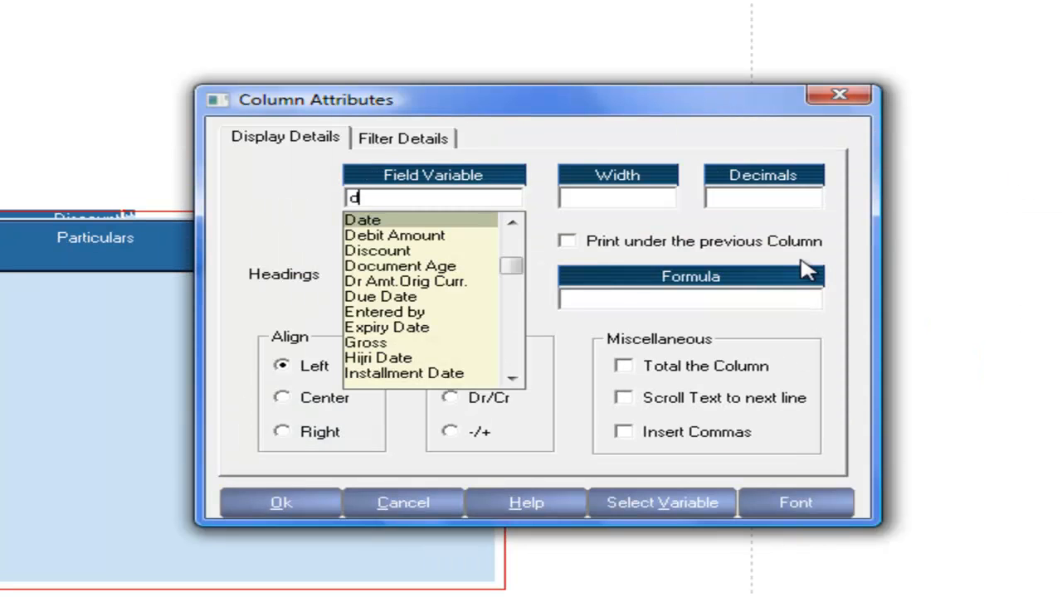
{"action": "type", "text": "i"}
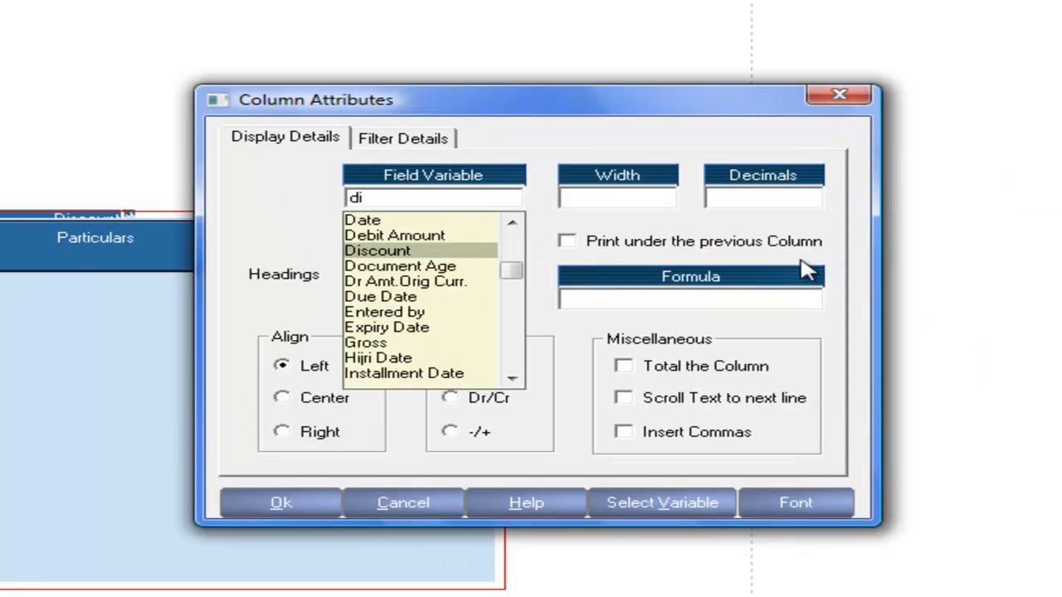
{"action": "key", "text": "Return"}
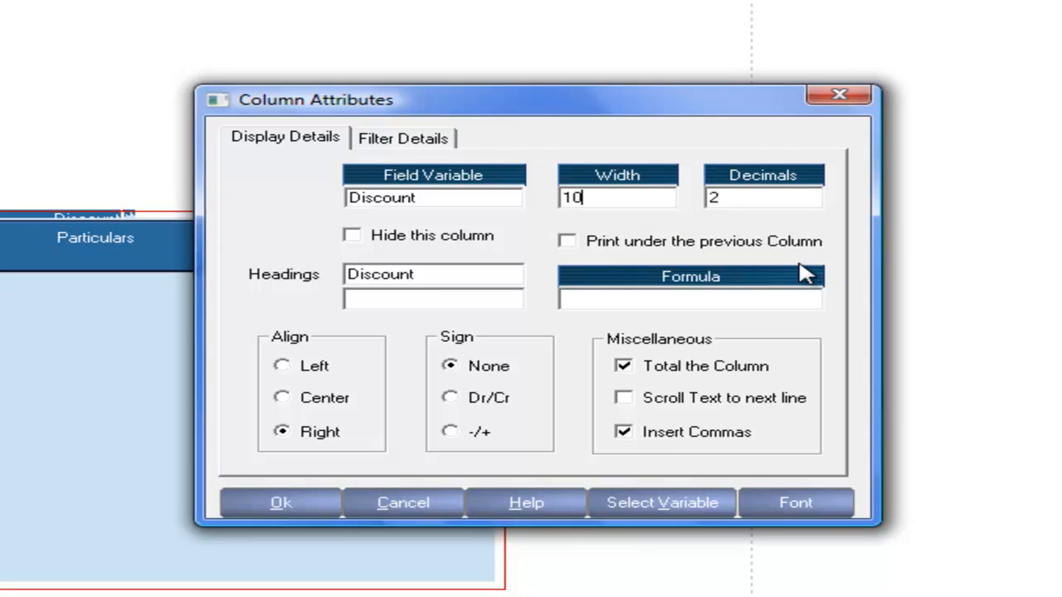
{"action": "left_click", "coordinate": [282, 501]}
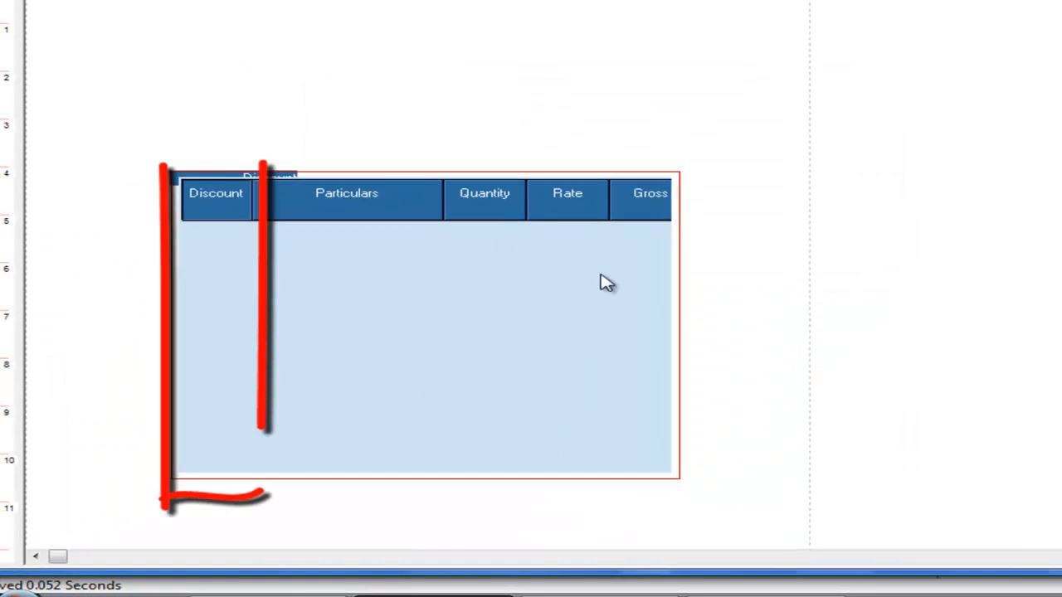
- Move the Discount column between Rate and Gross and place the item table at about position 104:192
{"action": "left_click_drag", "start_coordinate": [330, 208], "coordinate": [232, 208]}
{"action": "left_click_drag", "start_coordinate": [438, 219], "coordinate": [526, 220]}
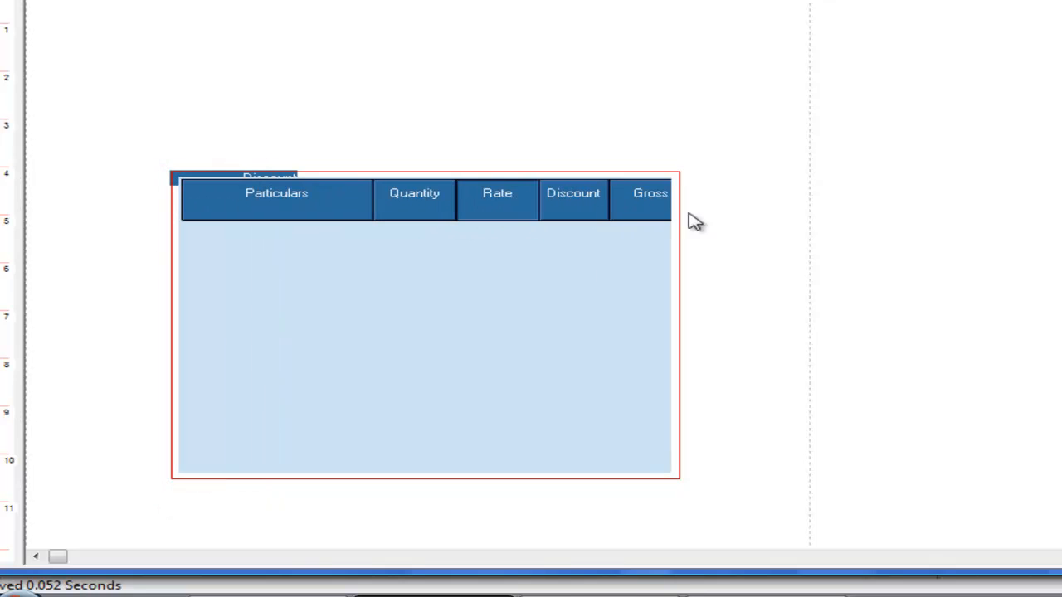
{"action": "left_click_drag", "start_coordinate": [517, 268], "coordinate": [505, 254]}
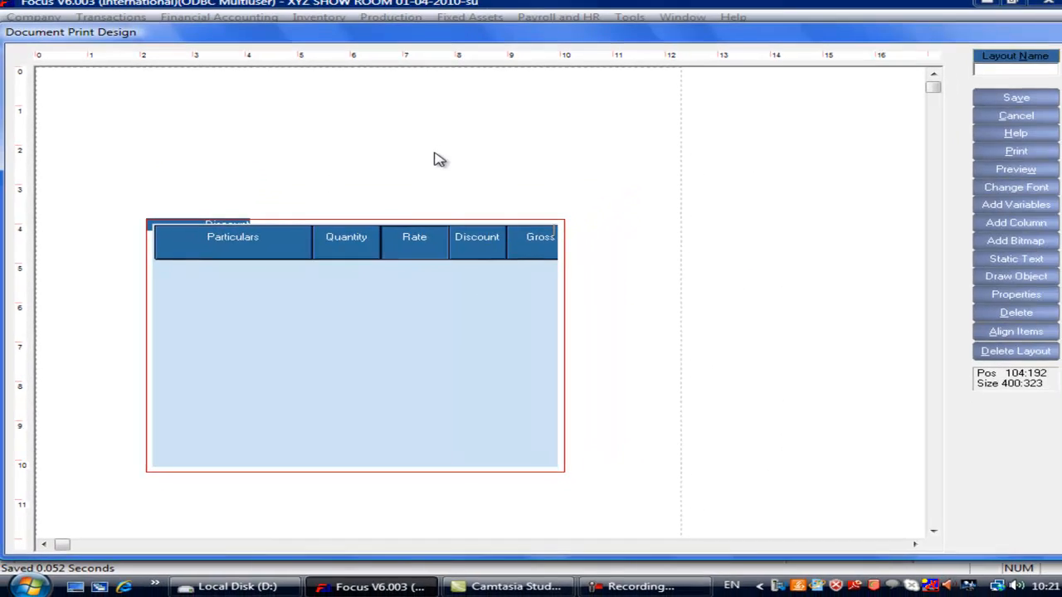
- Place a static text box about 113 by 28 near the top of the page reading "Sales Invoice"
{"action": "left_click", "coordinate": [1000, 264]}
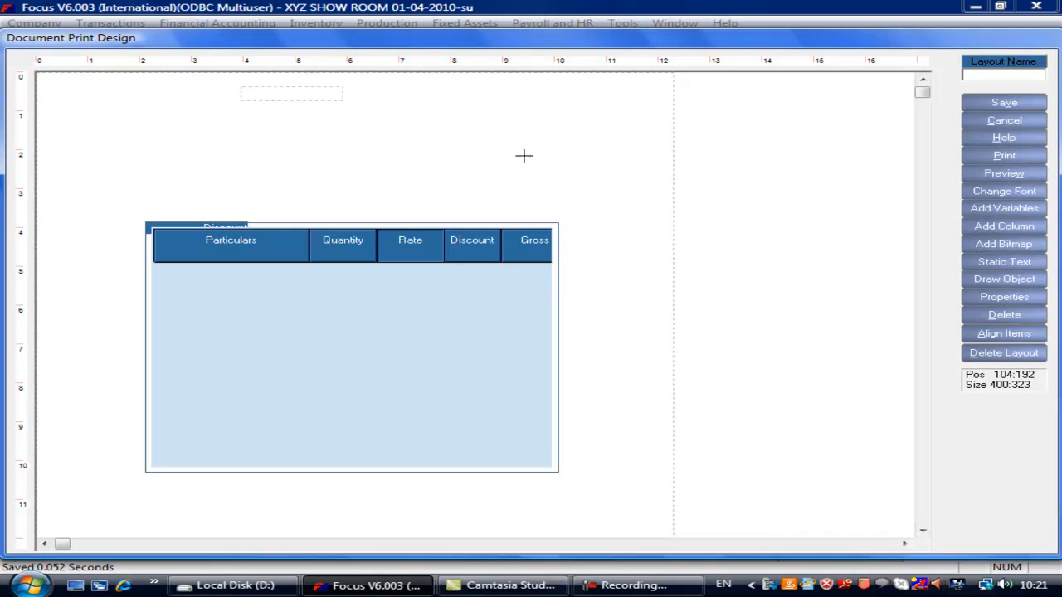
{"action": "left_click", "coordinate": [382, 85]}
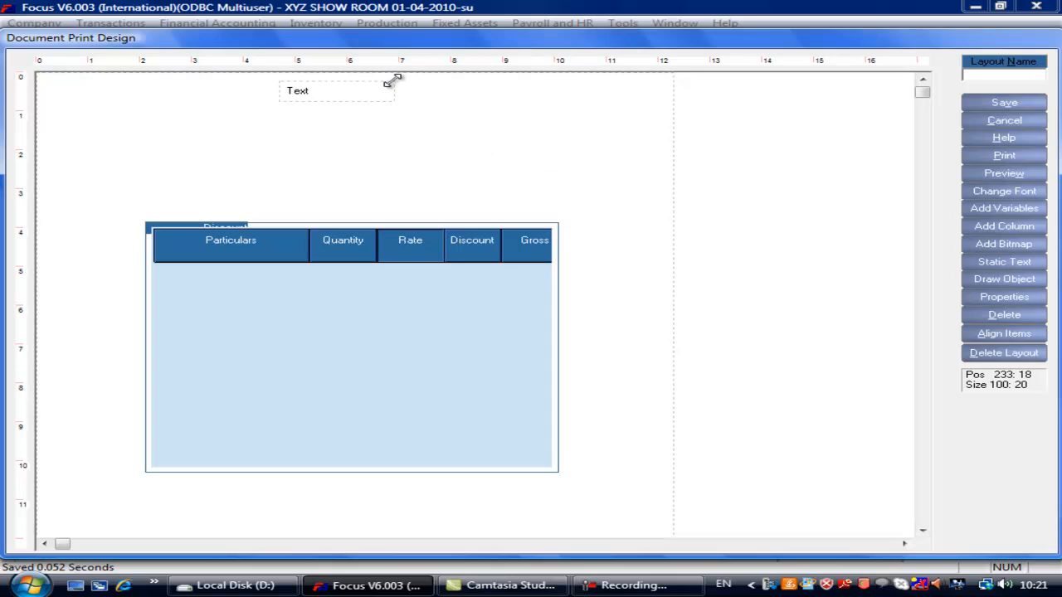
{"action": "double_click", "coordinate": [323, 95]}
- Format the "Sales Invoice" title in Times New Roman, Bold, size 12, and enlarge its box to fit the text
{"action": "left_click", "coordinate": [367, 93]}
{"action": "left_click", "coordinate": [1014, 193]}
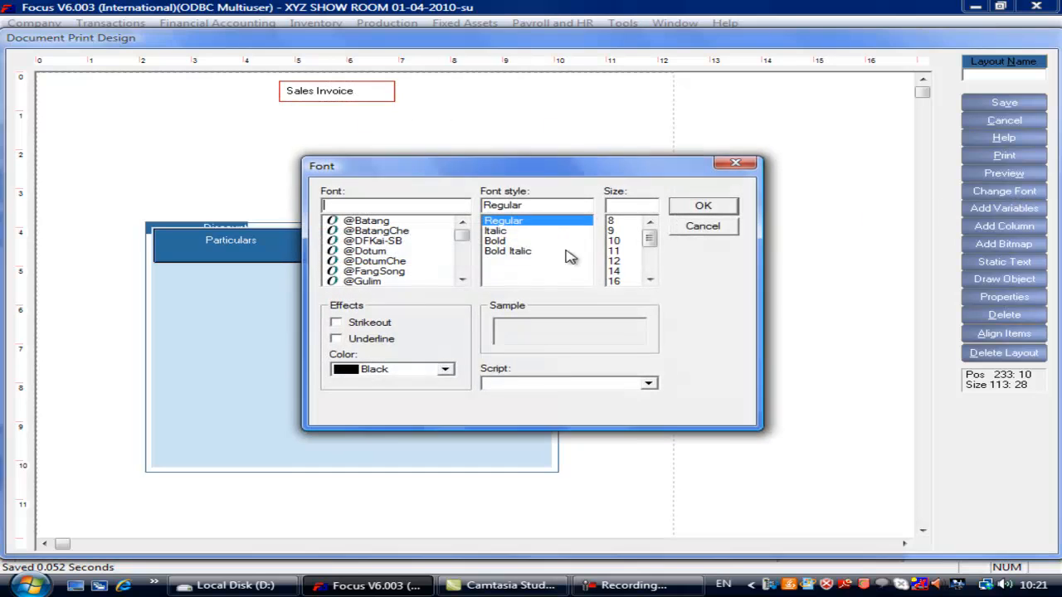
{"action": "scroll", "coordinate": [465, 235], "scroll_direction": "down", "scroll_amount": 10}
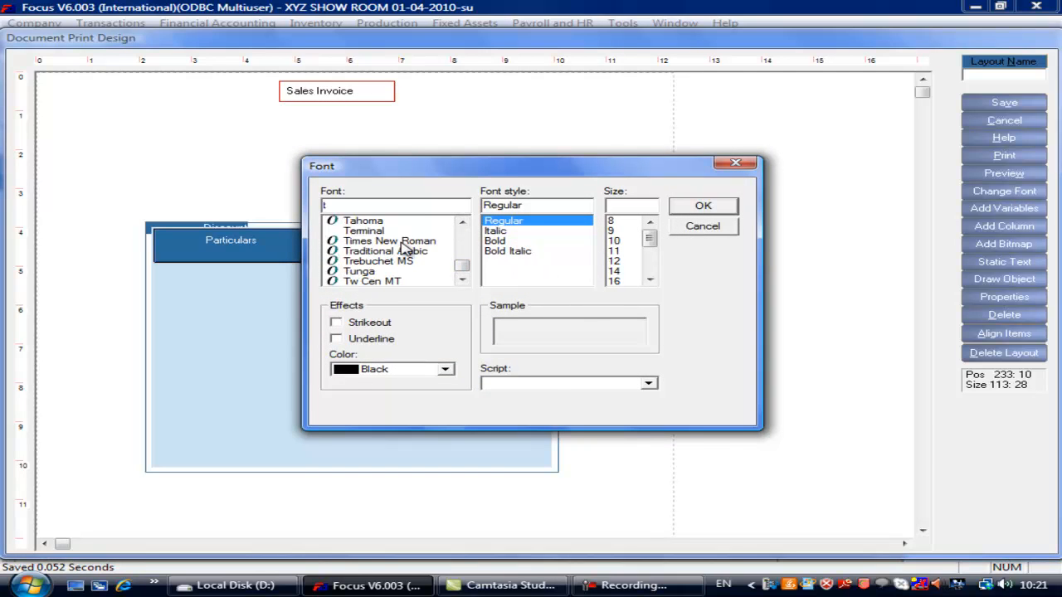
{"action": "left_click", "coordinate": [400, 242]}
{"action": "left_click", "coordinate": [515, 241]}
{"action": "left_click", "coordinate": [614, 261]}
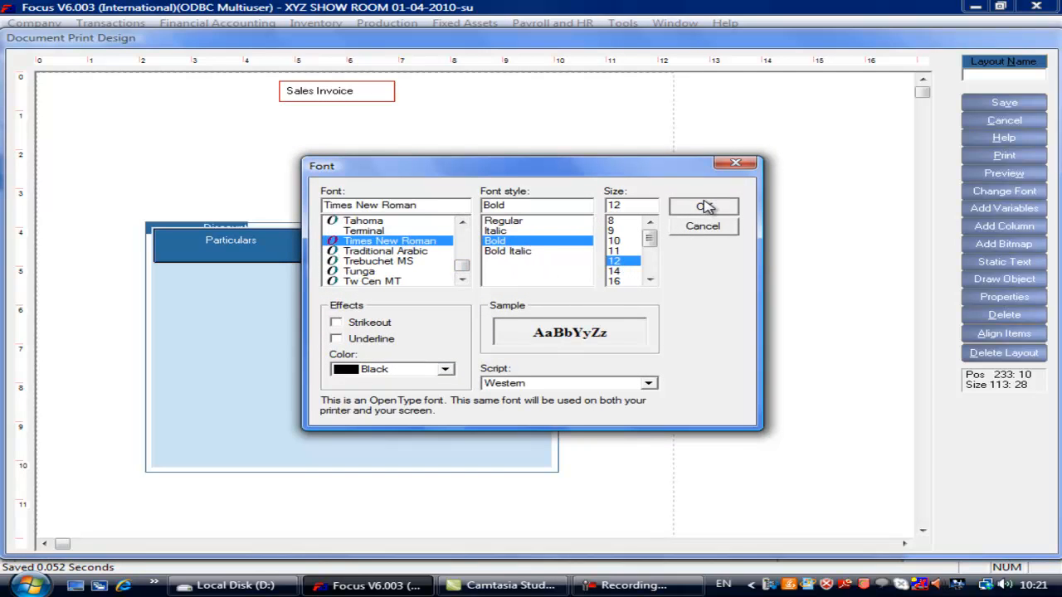
{"action": "left_click", "coordinate": [716, 207]}
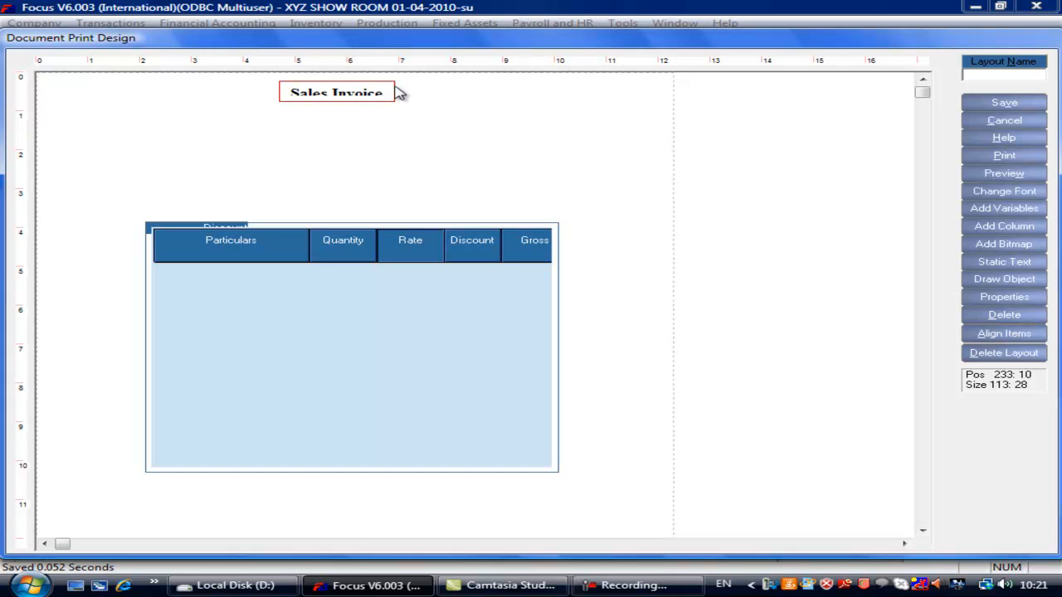
{"action": "left_click_drag", "start_coordinate": [396, 84], "coordinate": [414, 78]}
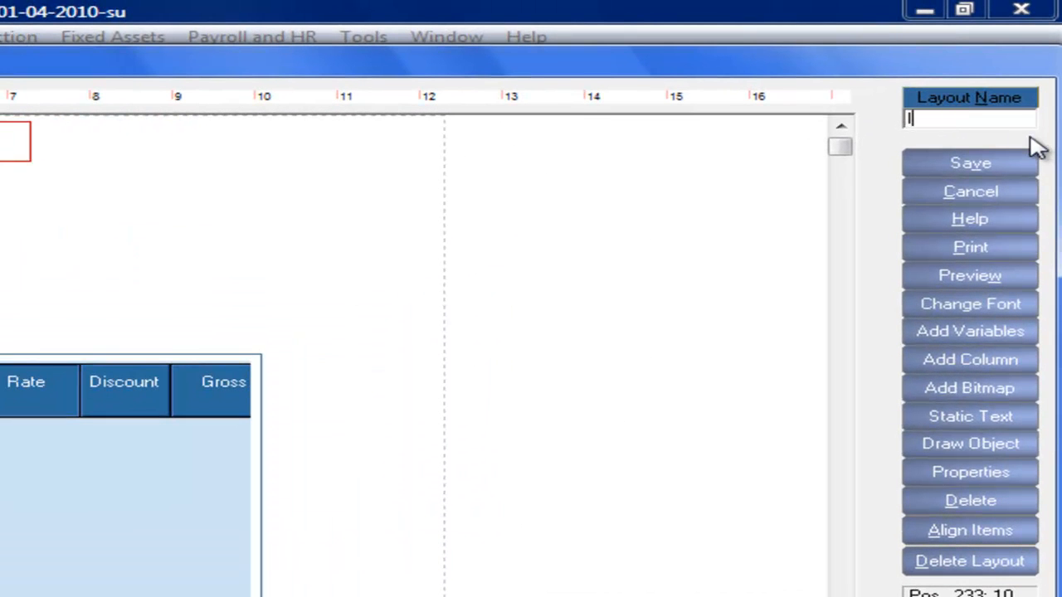
- Name the layout Invoice and add the Company Name variable from the Miscellaneous category
{"action": "left_click", "coordinate": [984, 163]}
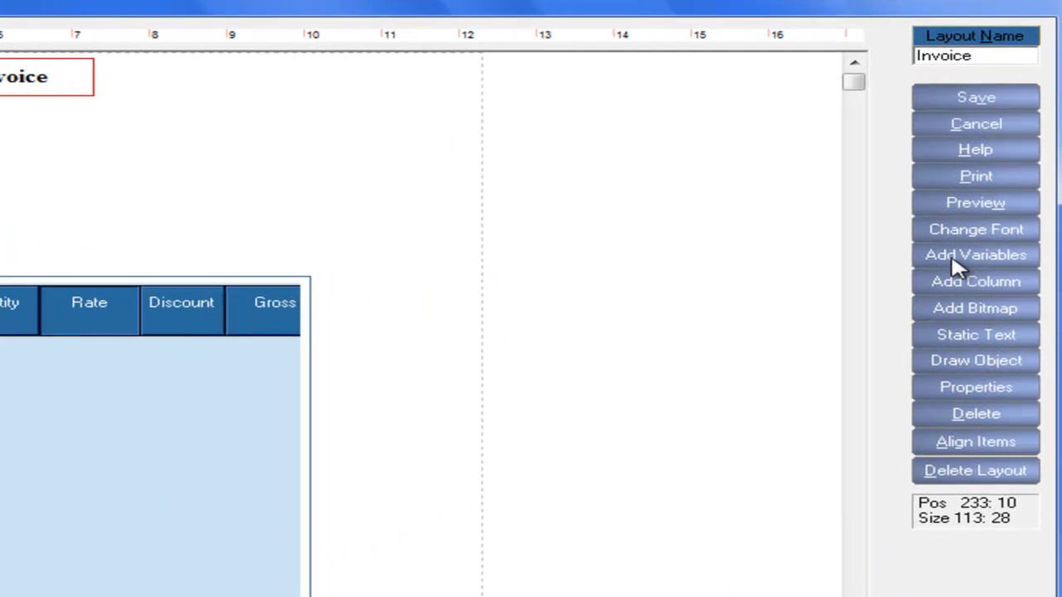
{"action": "left_click", "coordinate": [992, 210]}
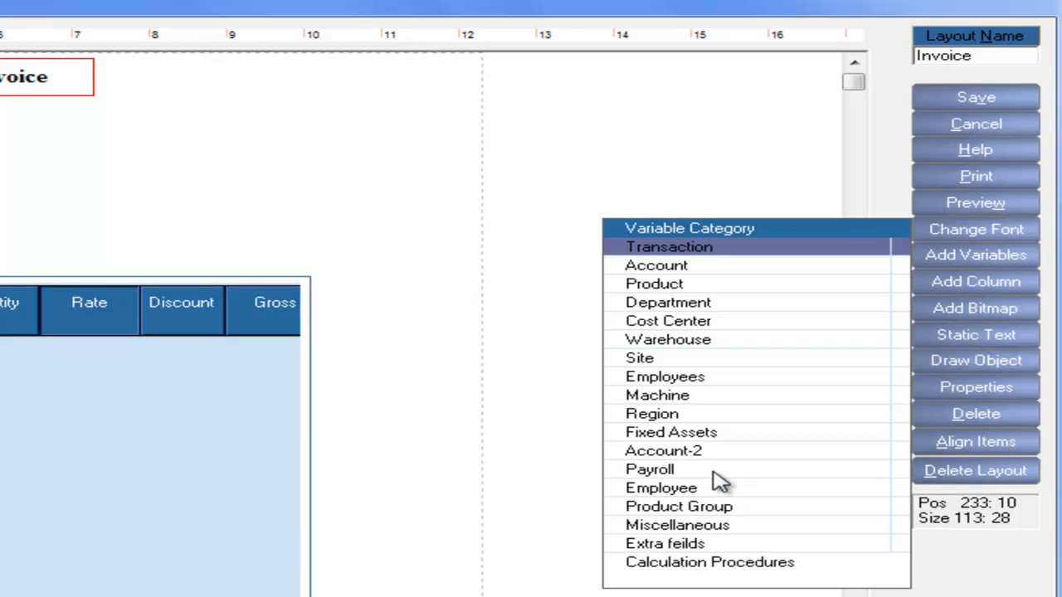
{"action": "left_click", "coordinate": [642, 526]}
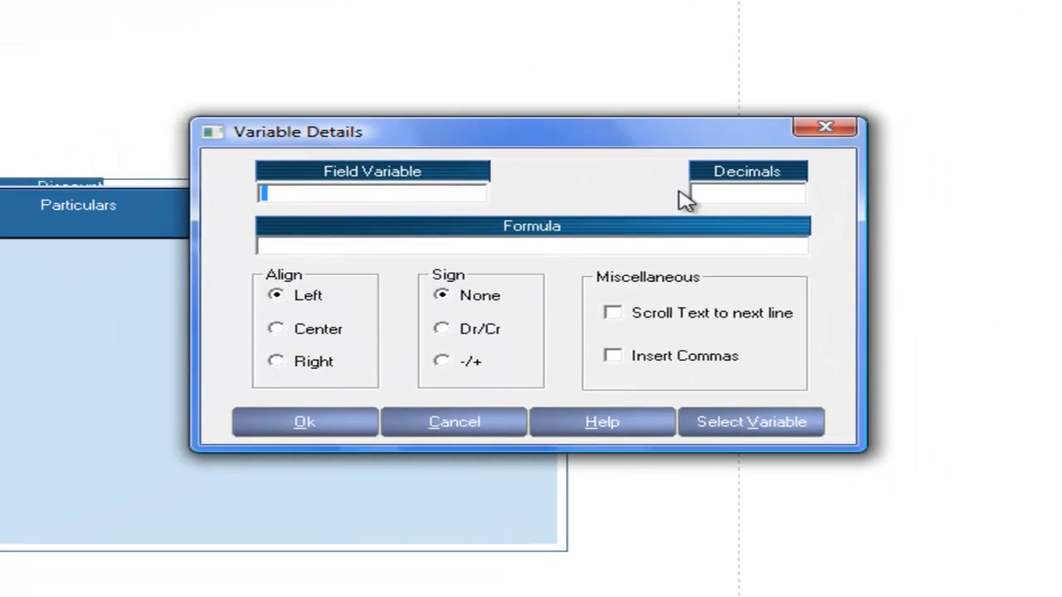
{"action": "type", "text": "co"}
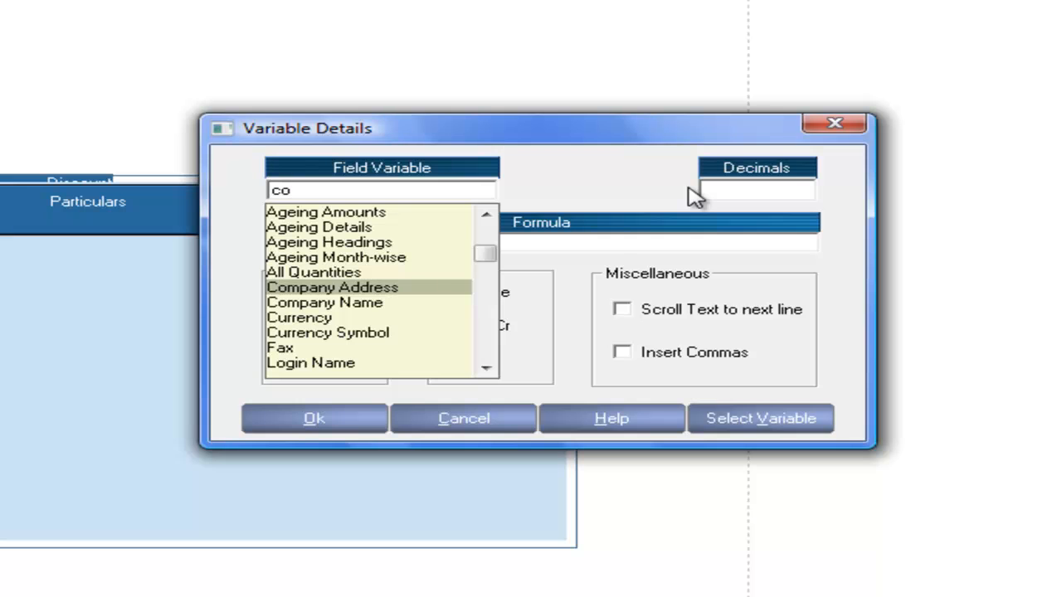
{"action": "left_click", "coordinate": [336, 304]}
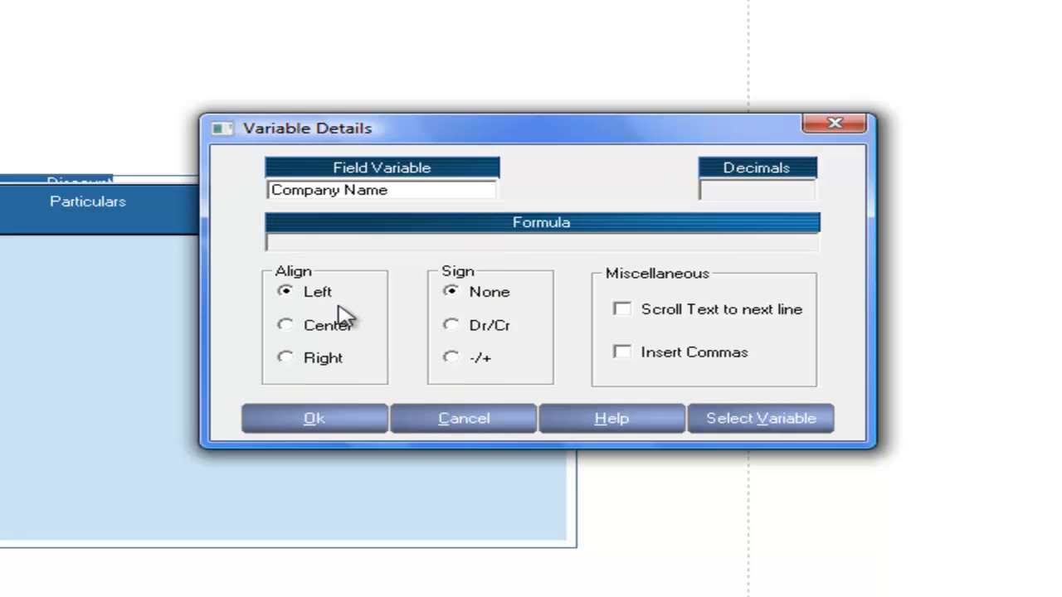
{"action": "left_click", "coordinate": [323, 415]}
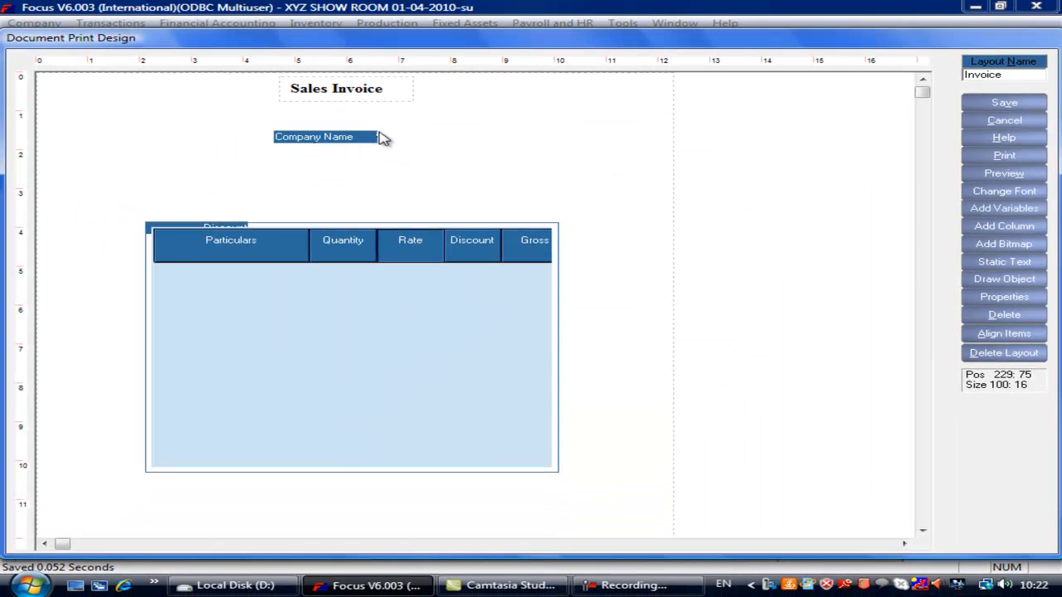
- Enlarge the Company Name field to about 321 by 35 just beneath the title and center-align its text
{"action": "left_click_drag", "start_coordinate": [379, 132], "coordinate": [548, 111]}
{"action": "left_click_drag", "start_coordinate": [478, 133], "coordinate": [388, 120]}
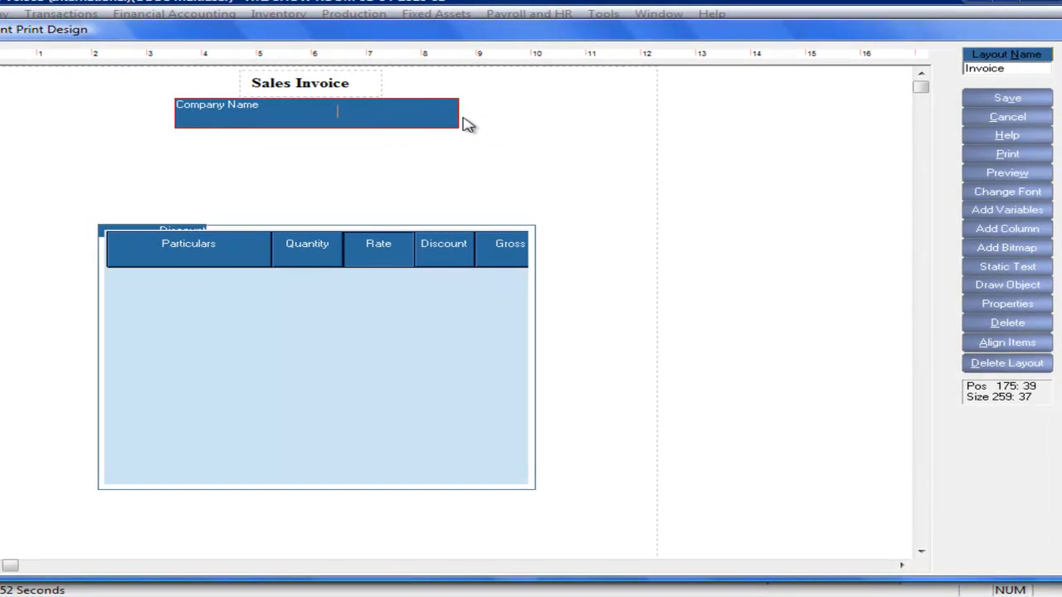
{"action": "left_click_drag", "start_coordinate": [462, 115], "coordinate": [533, 116]}
{"action": "double_click", "coordinate": [395, 123]}
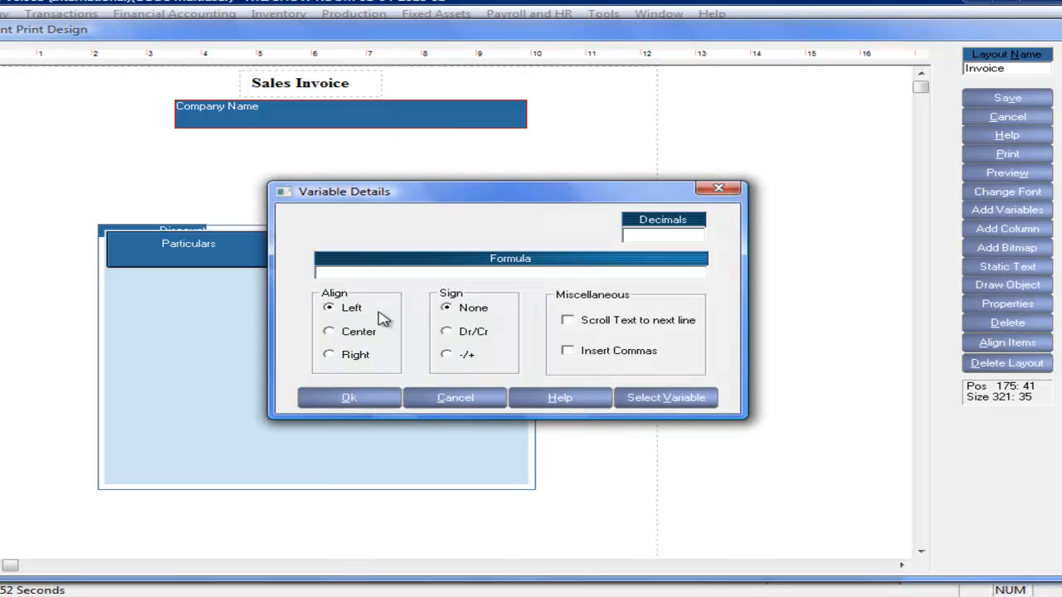
{"action": "left_click", "coordinate": [356, 336]}
{"action": "left_click", "coordinate": [350, 399]}
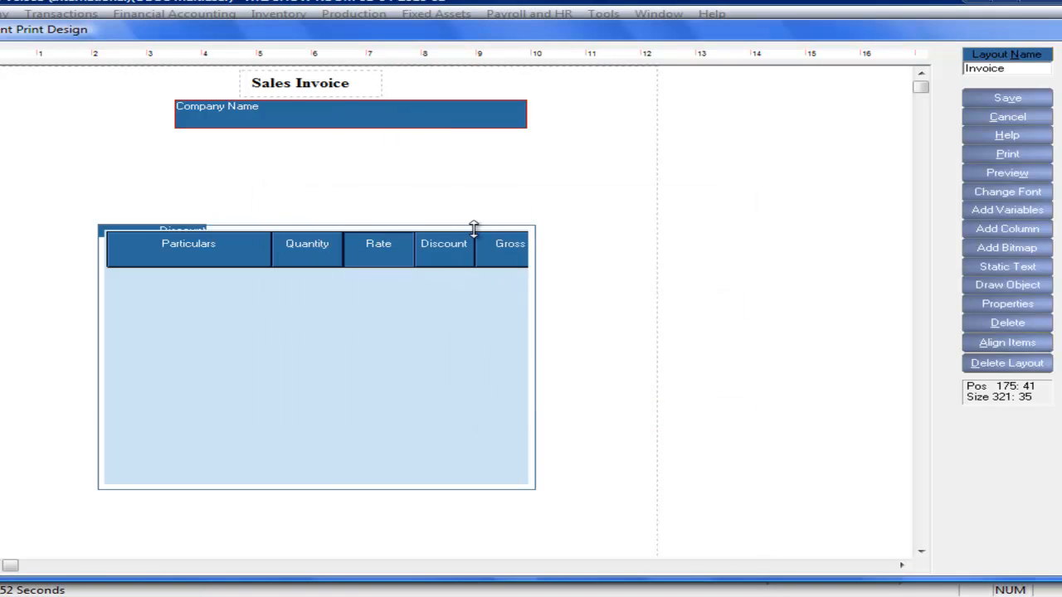
- Format the Company Name field in Times New Roman, Bold, size 16
{"action": "left_click", "coordinate": [987, 194]}
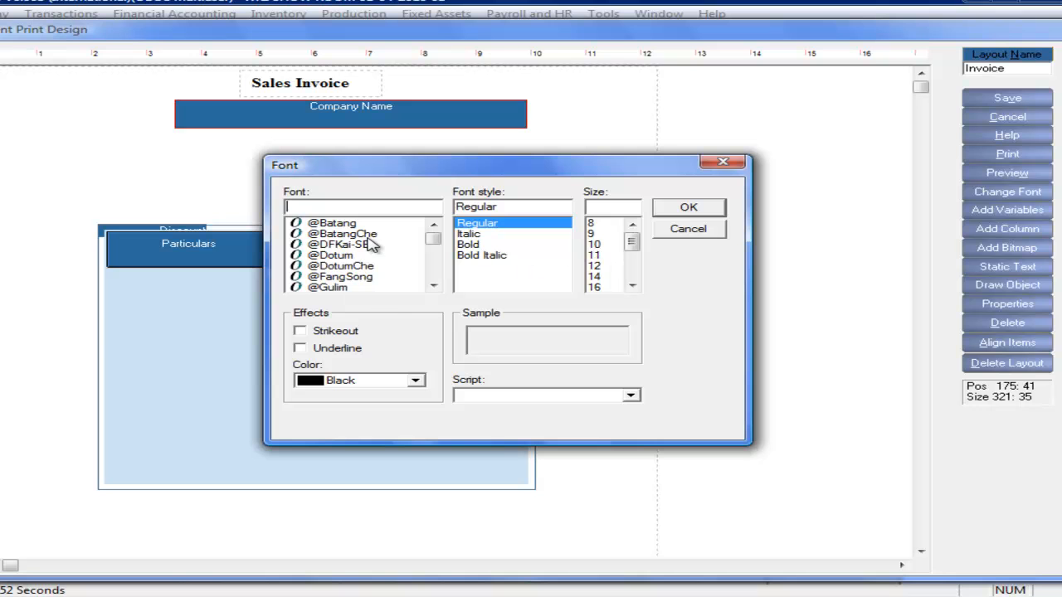
{"action": "type", "text": "T"}
{"action": "left_click", "coordinate": [367, 245]}
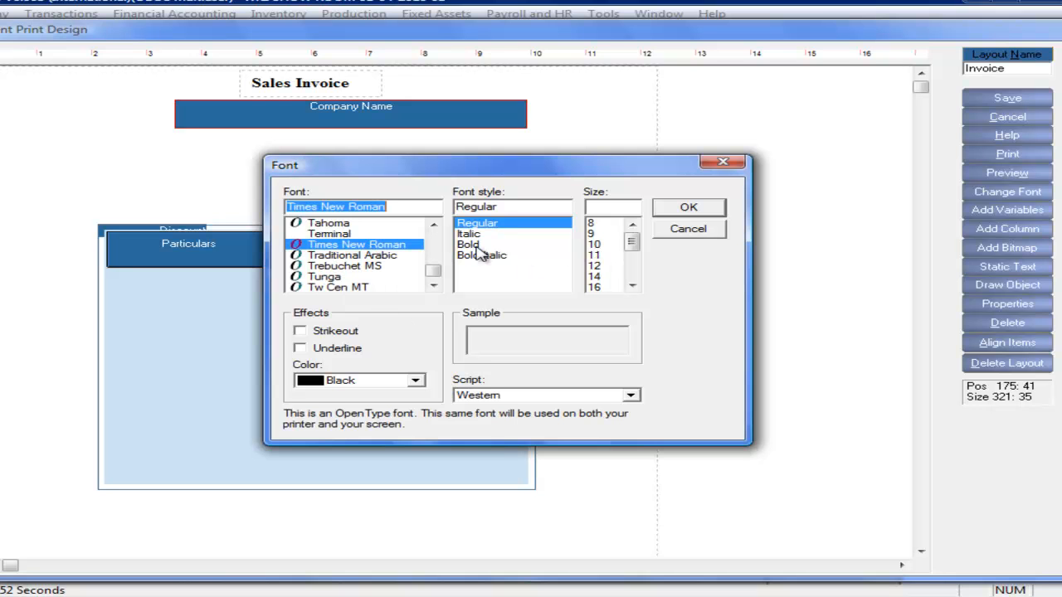
{"action": "left_click", "coordinate": [477, 246]}
{"action": "left_click", "coordinate": [609, 288]}
{"action": "left_click", "coordinate": [676, 210]}
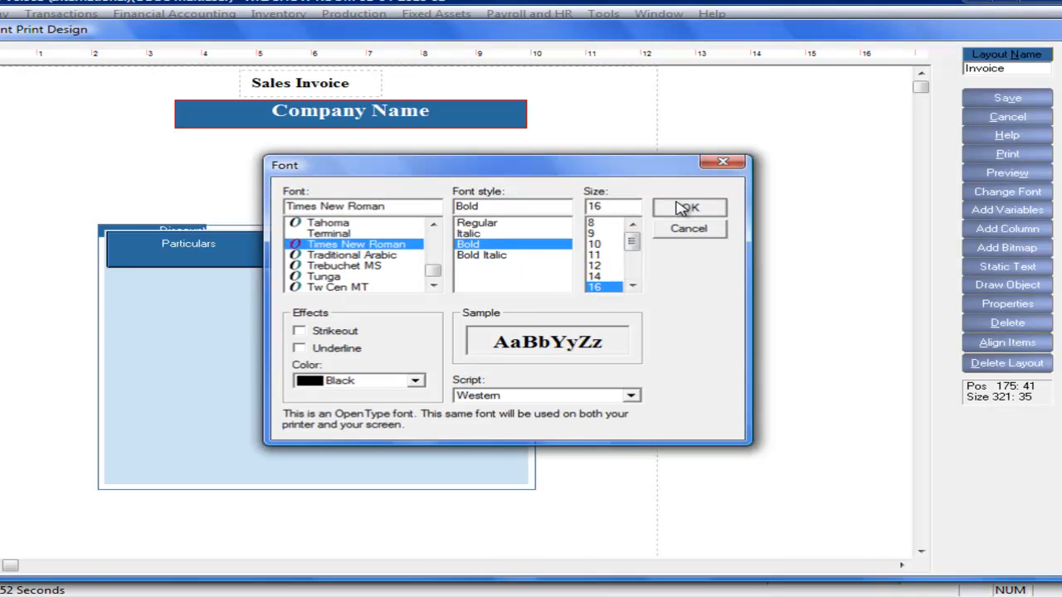
- Preview the layout, return to editing, and move the Company Name field to about 130:40 so it is centered under the title
{"action": "left_click", "coordinate": [993, 100]}
{"action": "left_click", "coordinate": [1005, 171]}
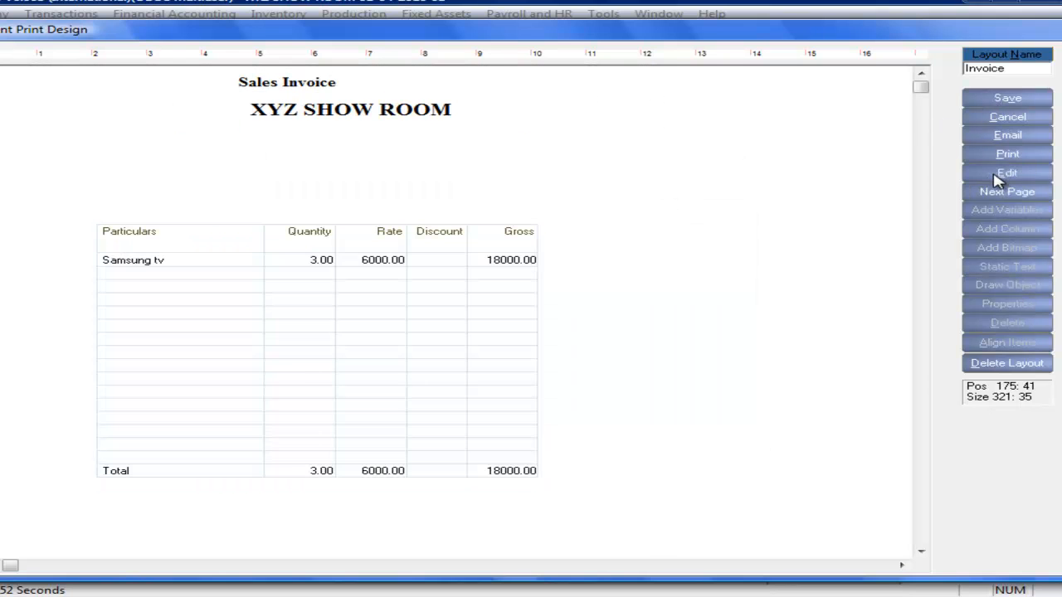
{"action": "left_click", "coordinate": [1000, 175]}
{"action": "left_click_drag", "start_coordinate": [410, 131], "coordinate": [361, 123]}
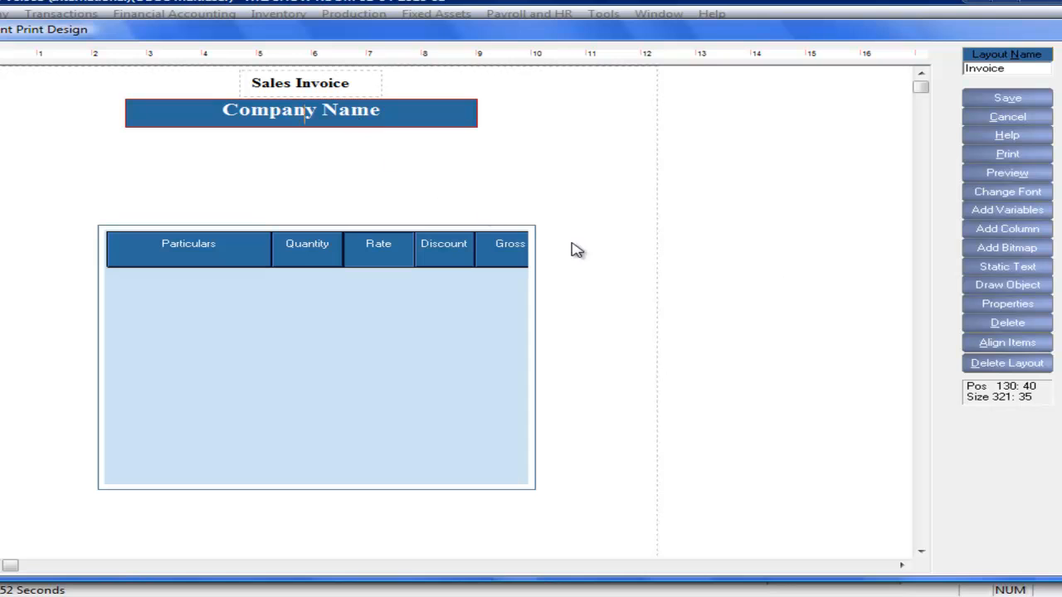
- Move the item table down to about 107:261 and remove the stray Discount field above it
{"action": "left_click", "coordinate": [418, 340]}
{"action": "left_click_drag", "start_coordinate": [417, 340], "coordinate": [420, 398]}
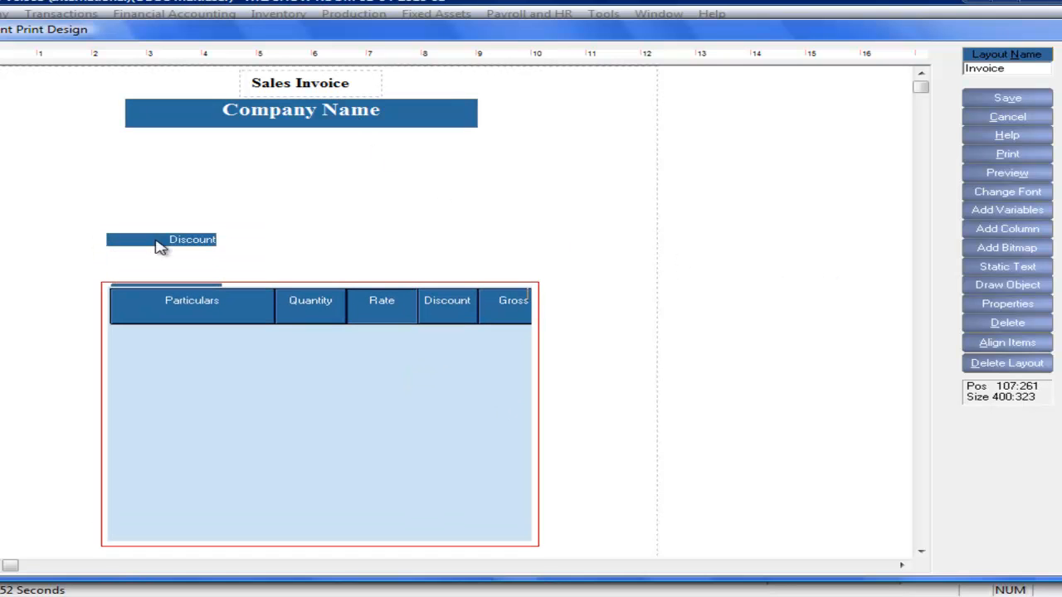
{"action": "left_click_drag", "start_coordinate": [162, 244], "coordinate": [782, 274]}
{"action": "left_click", "coordinate": [1004, 325]}
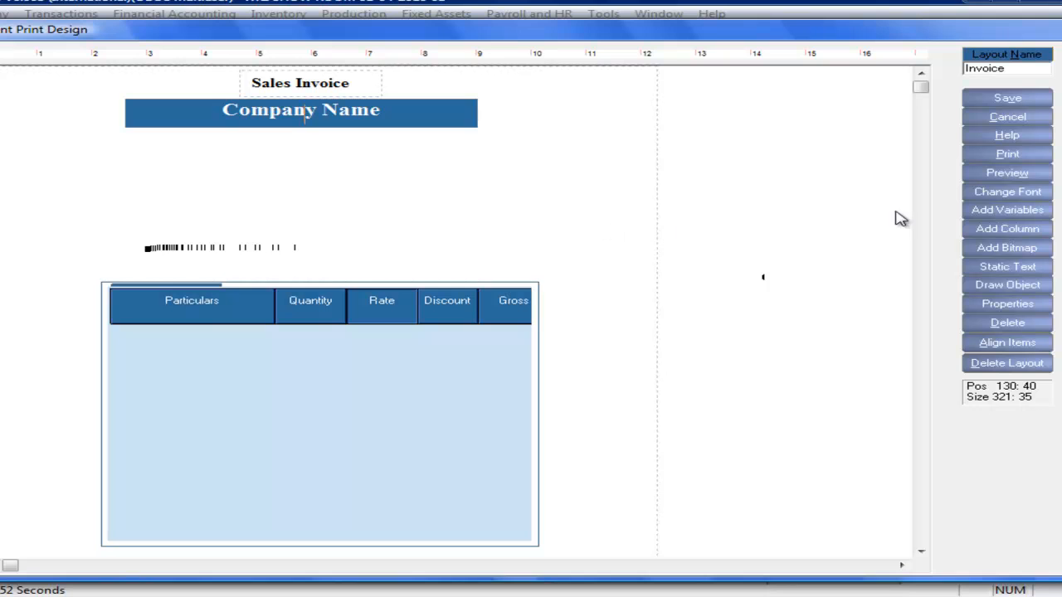
- Add the left-aligned Company Address variable from the Miscellaneous category between the company name and the item table
{"action": "left_click", "coordinate": [1020, 215]}
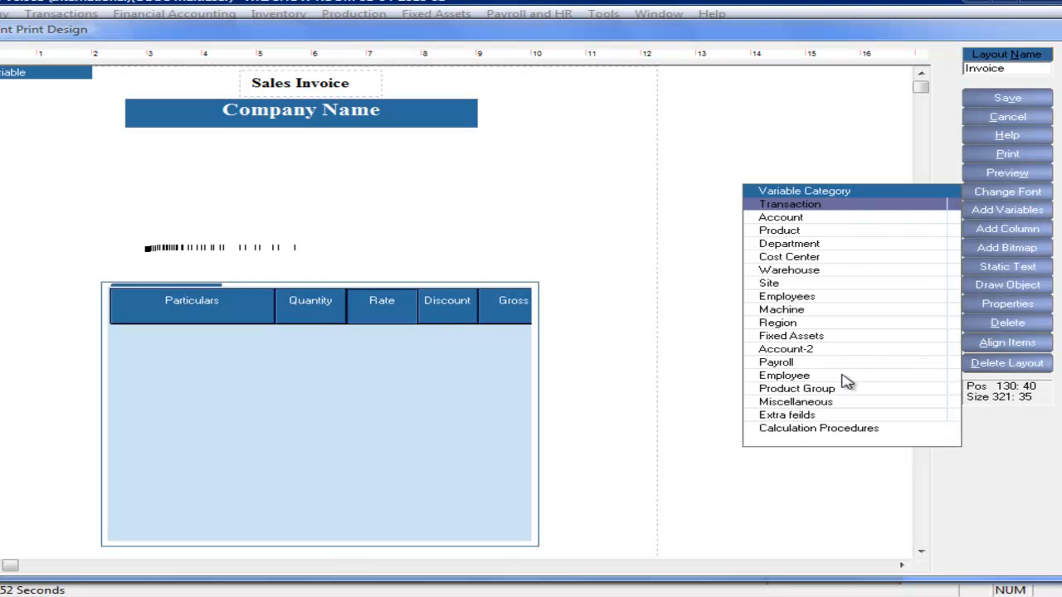
{"action": "left_click", "coordinate": [792, 402]}
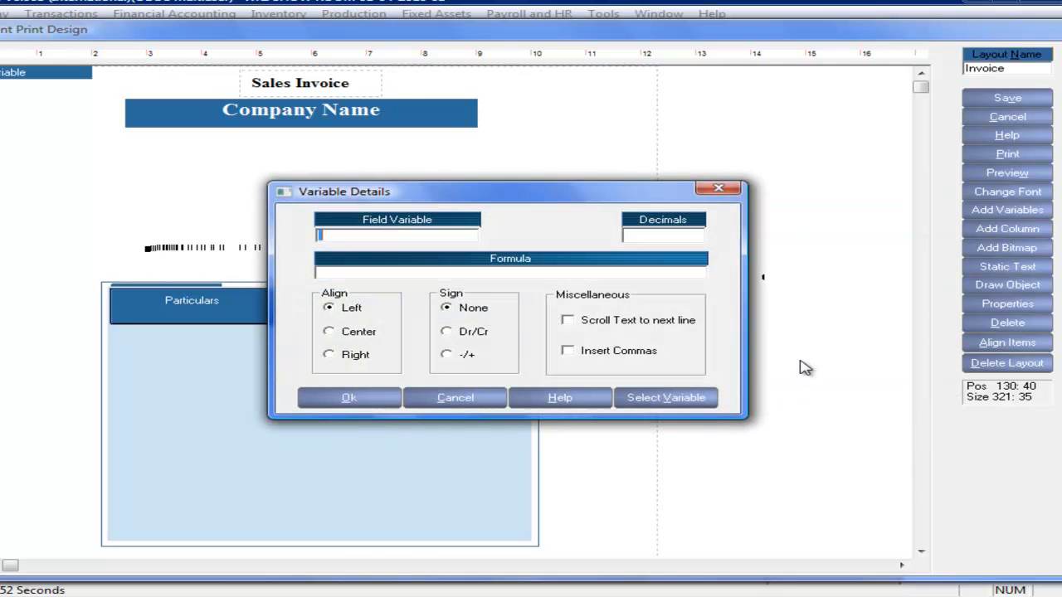
{"action": "type", "text": "co"}
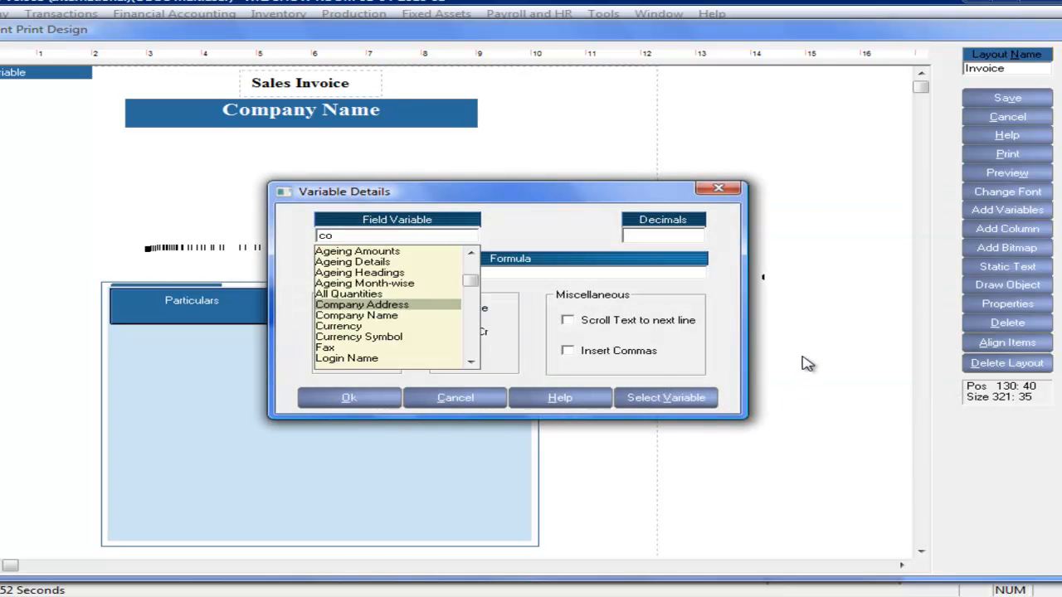
{"action": "left_click", "coordinate": [407, 305]}
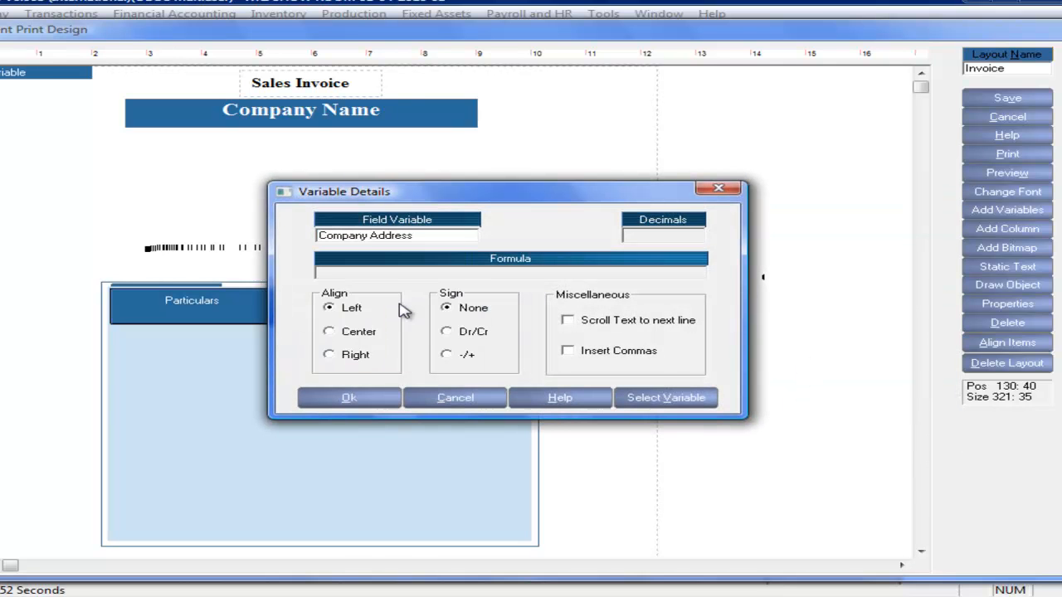
{"action": "left_click", "coordinate": [349, 399]}
{"action": "left_click", "coordinate": [339, 193]}
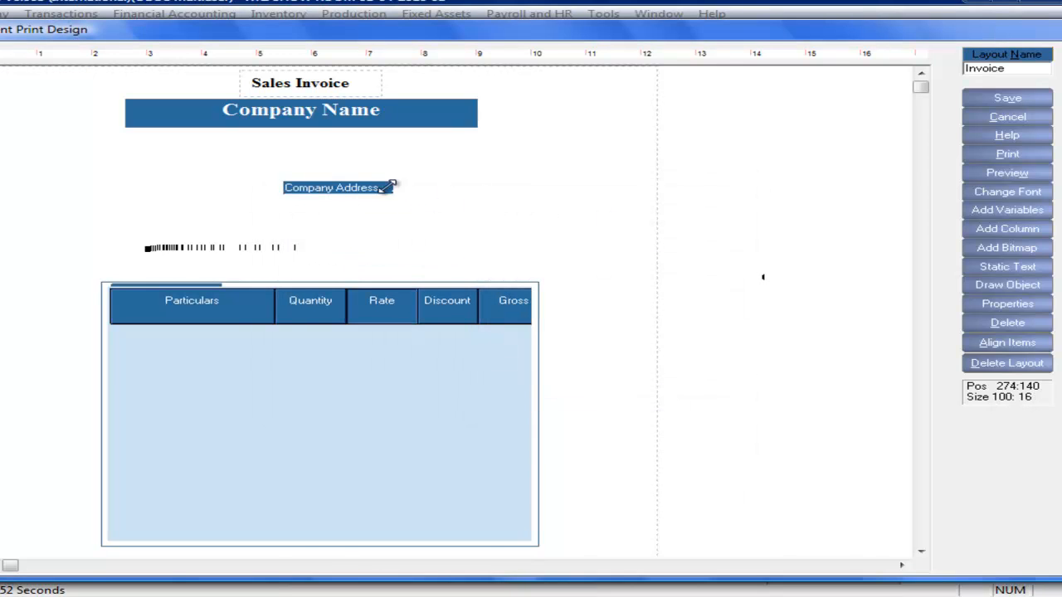
- Enlarge the Company Address field to about 327 by 28, place it directly beneath Company Name, and center-align its text
{"action": "left_click_drag", "start_coordinate": [391, 186], "coordinate": [557, 166]}
{"action": "left_click_drag", "start_coordinate": [504, 187], "coordinate": [478, 139]}
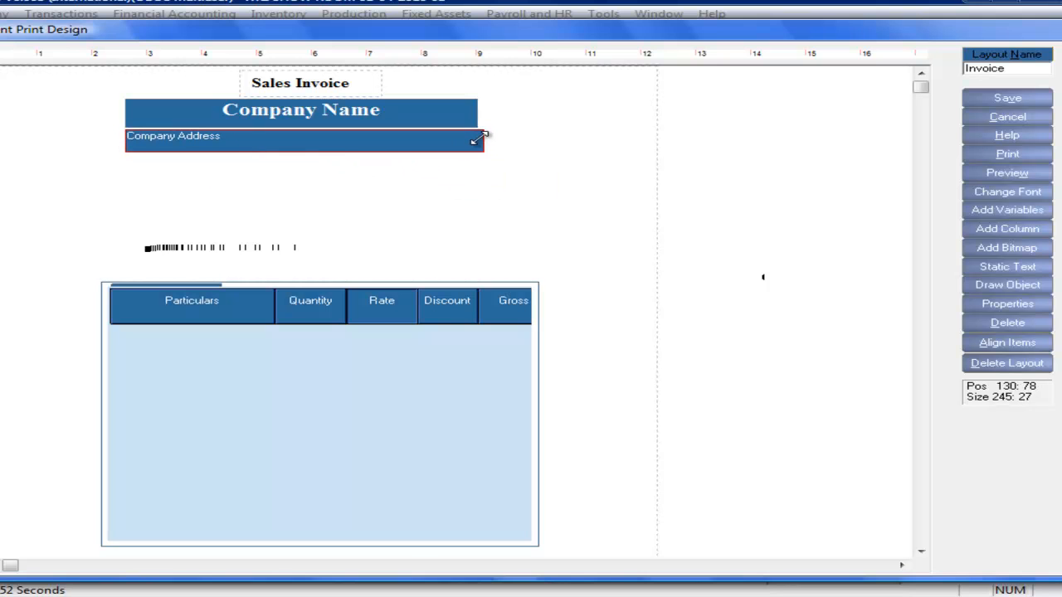
{"action": "double_click", "coordinate": [354, 147]}
{"action": "left_click", "coordinate": [352, 334]}
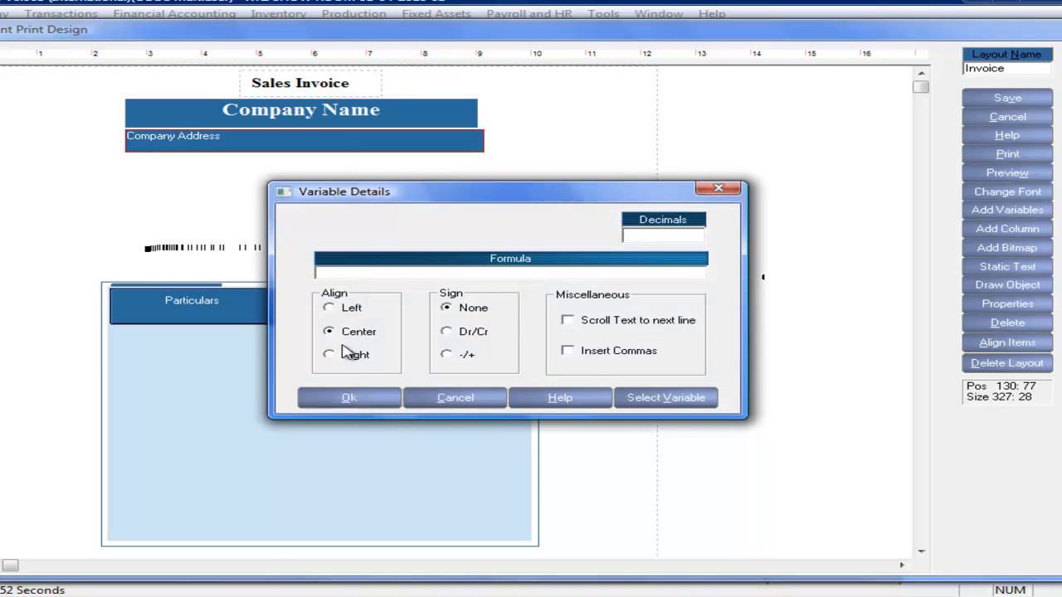
{"action": "left_click", "coordinate": [349, 400]}
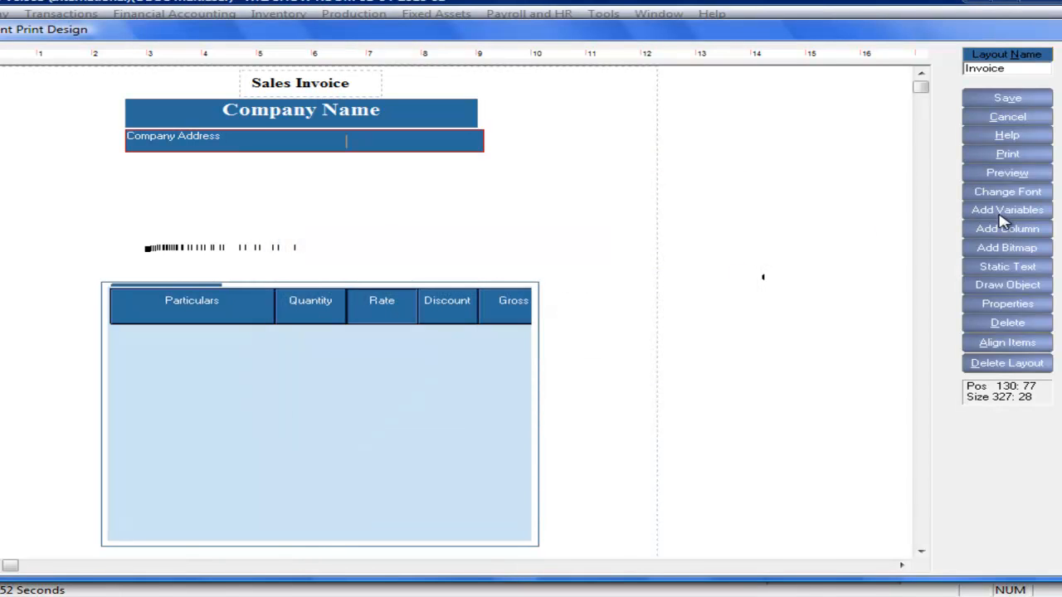
- Format the Company Address field in Times New Roman, Bold, size 12
{"action": "left_click", "coordinate": [1020, 198]}
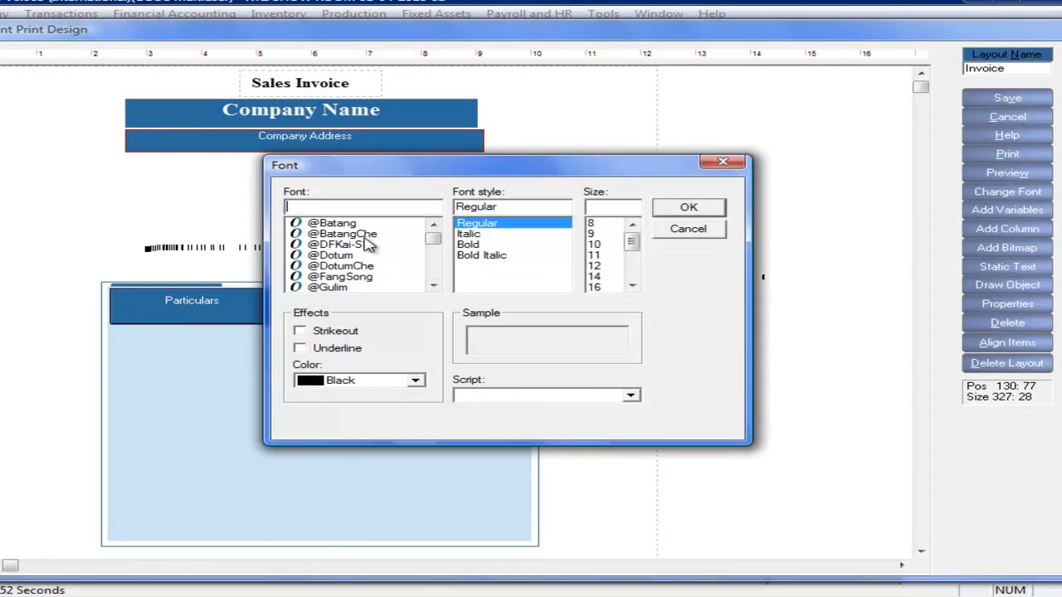
{"action": "type", "text": "t"}
{"action": "left_click", "coordinate": [375, 246]}
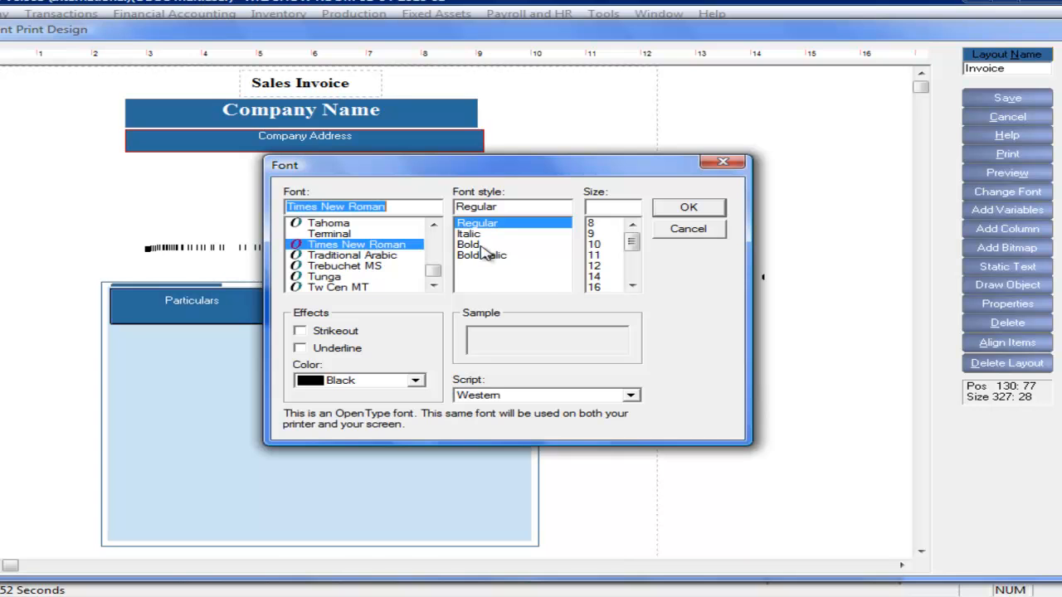
{"action": "left_click", "coordinate": [480, 245]}
{"action": "left_click", "coordinate": [604, 266]}
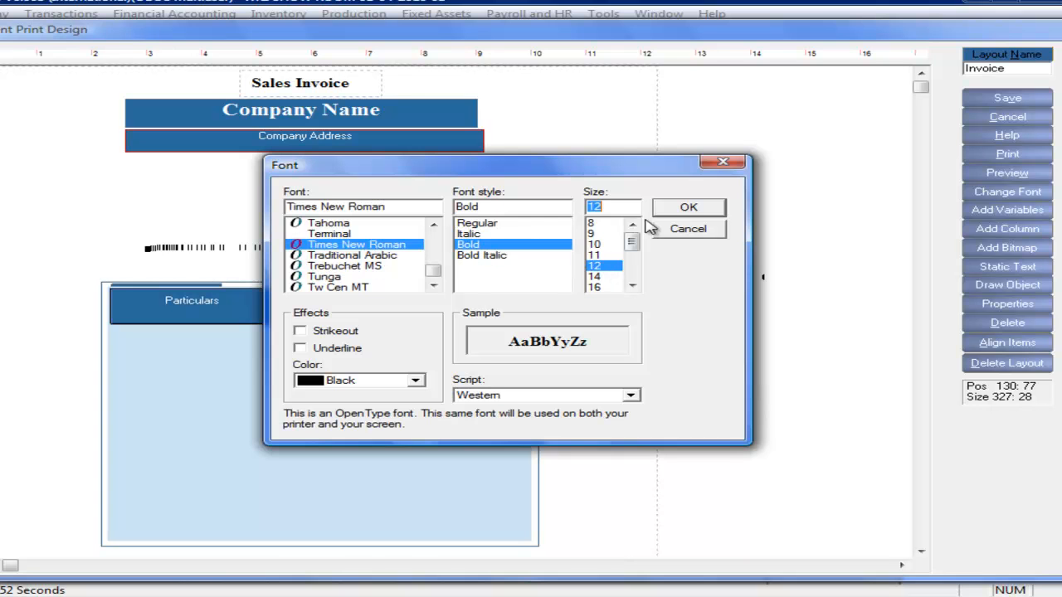
{"action": "left_click", "coordinate": [687, 206]}
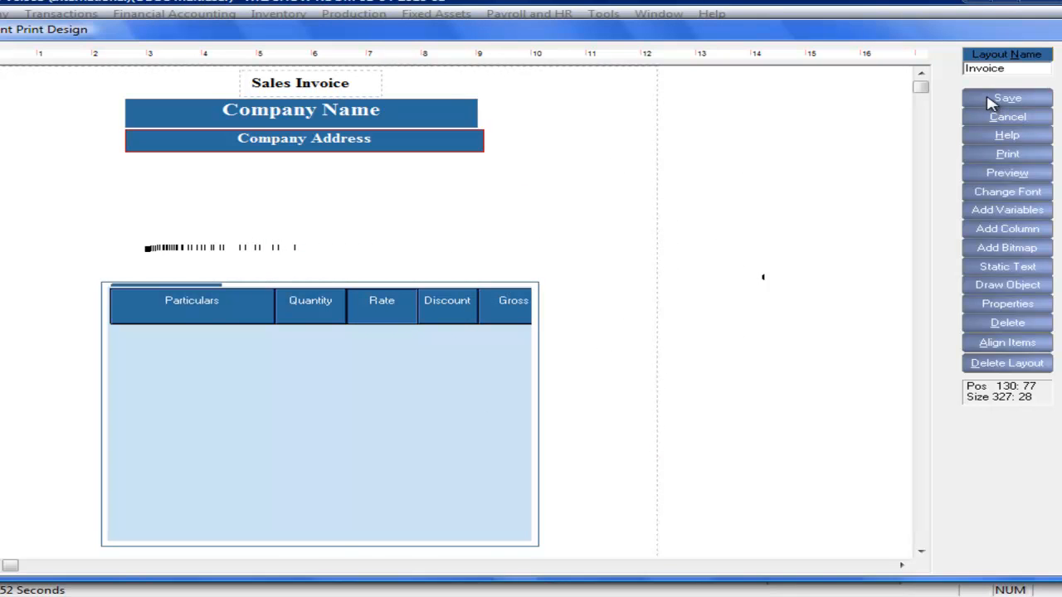
- Preview the invoice layout to check the company name and address header, and return to editing
{"action": "left_click", "coordinate": [995, 174]}
{"action": "left_click", "coordinate": [1004, 173]}
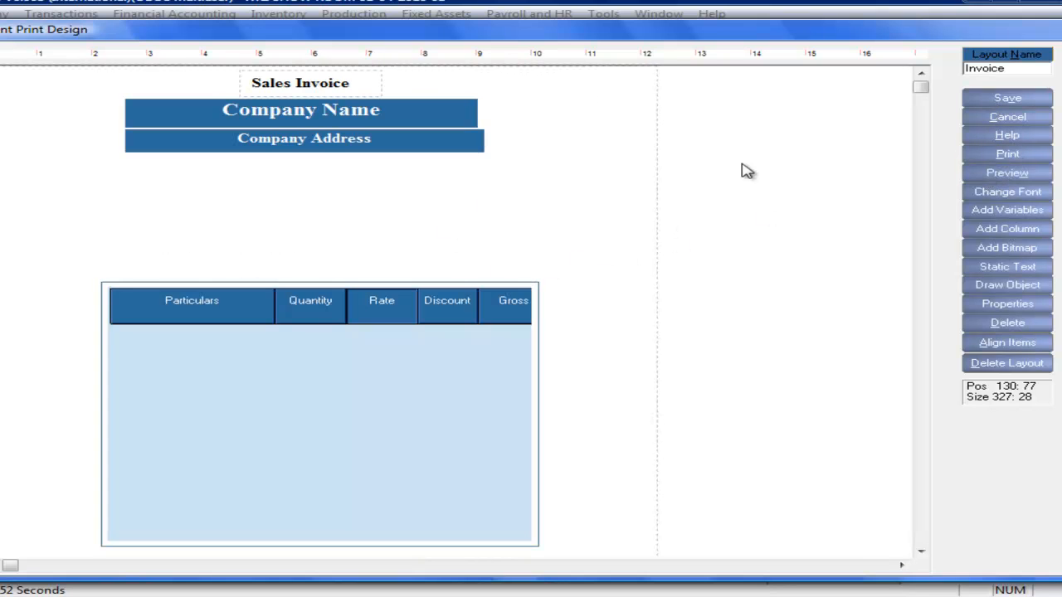
{"action": "left_click", "coordinate": [999, 175]}
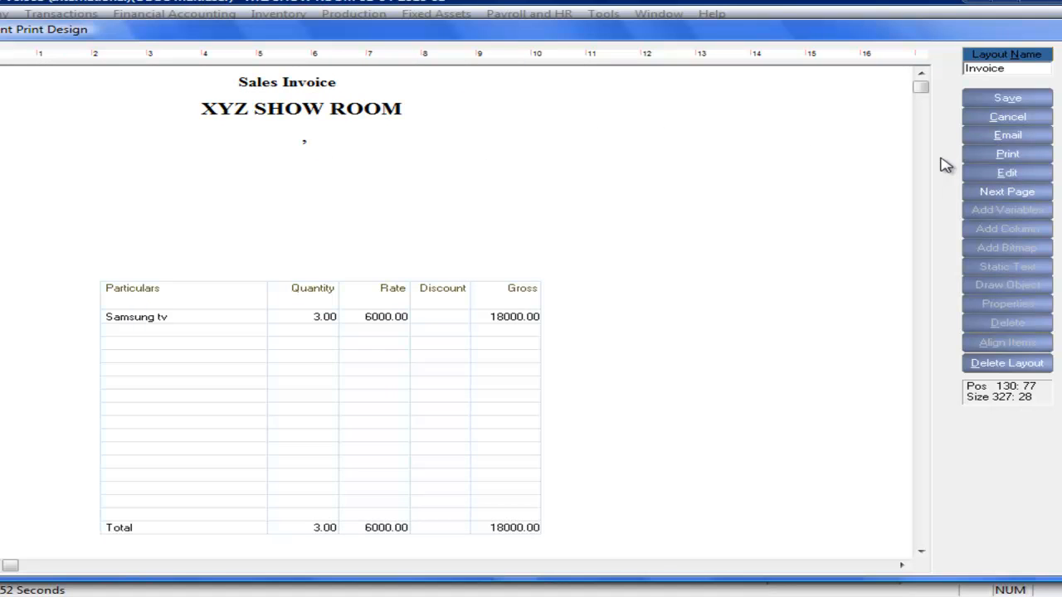
{"action": "left_click", "coordinate": [1020, 173]}
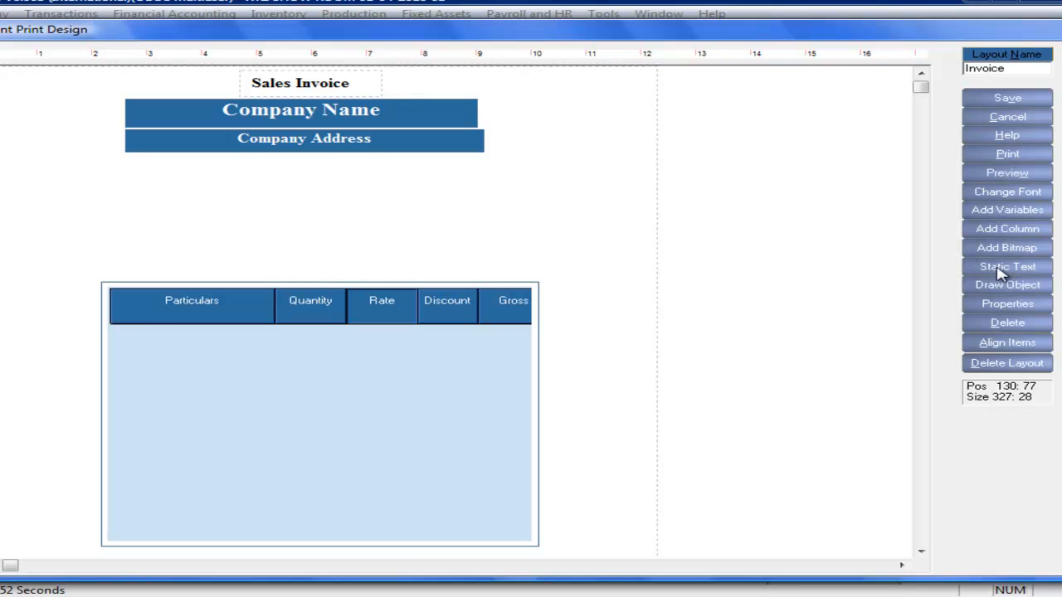
- Place a static text box reading "Billed To:" below the company address and resize it to about 69 by 29
{"action": "left_click", "coordinate": [301, 180]}
{"action": "left_click_drag", "start_coordinate": [184, 175], "coordinate": [196, 168]}
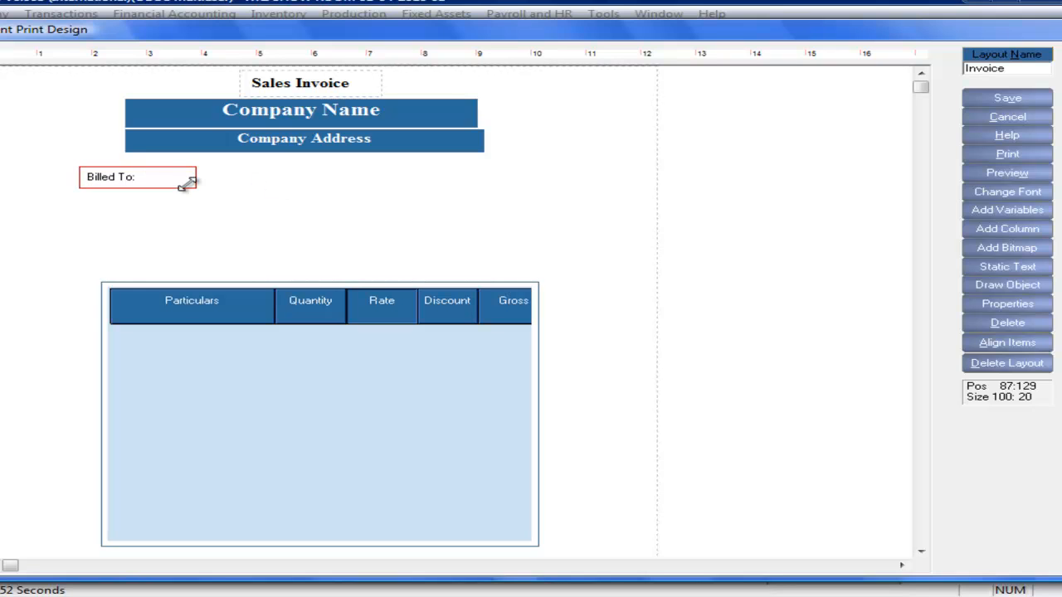
{"action": "left_click_drag", "start_coordinate": [196, 168], "coordinate": [155, 165]}
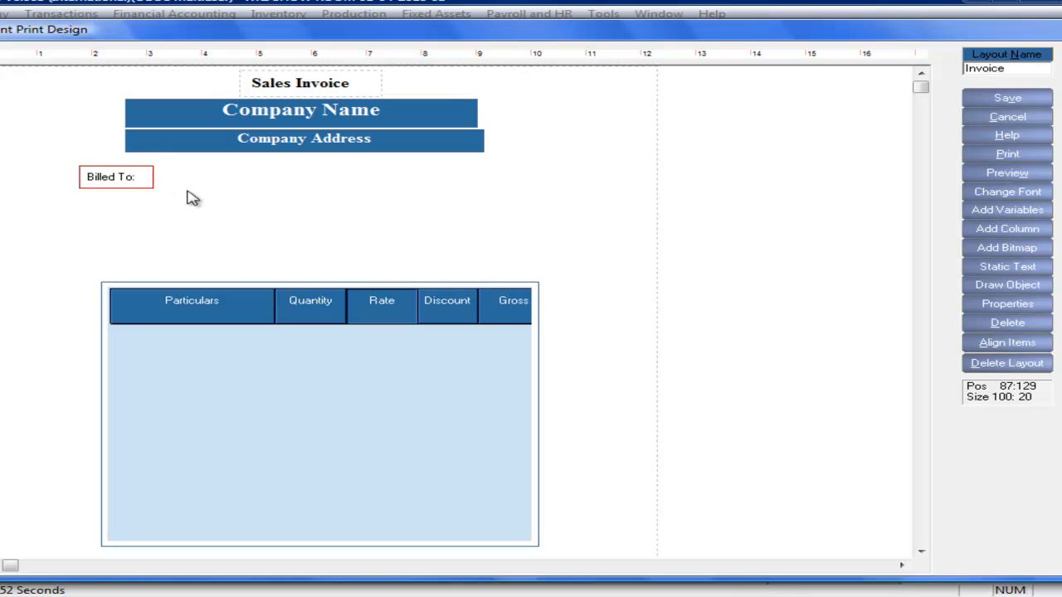
- Add the Name variable from the Account category beside the "Billed To:" label and size it to about 126 by 26
{"action": "left_click", "coordinate": [1029, 217]}
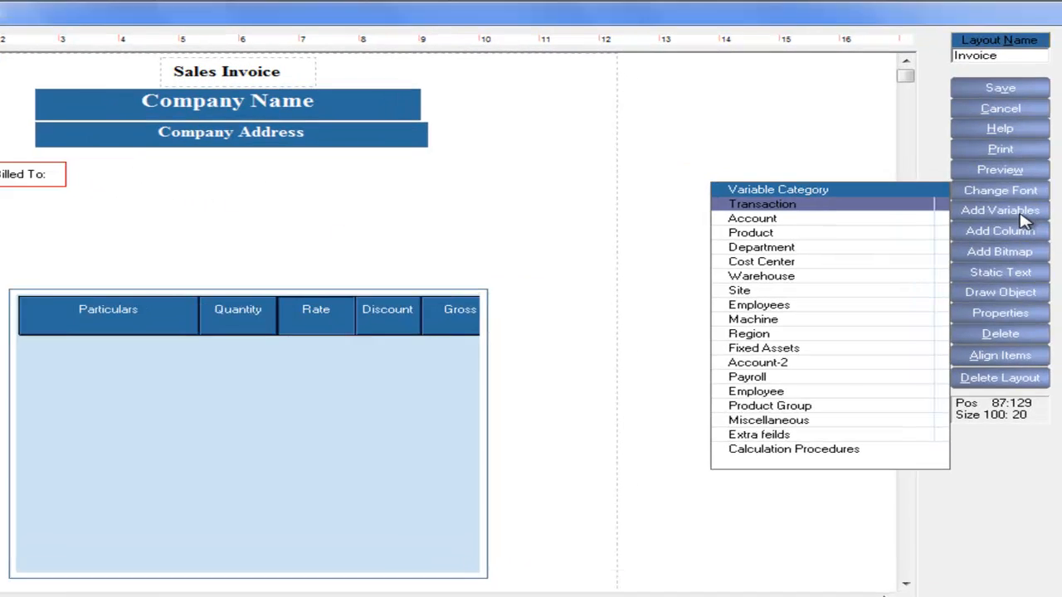
{"action": "left_click", "coordinate": [810, 218]}
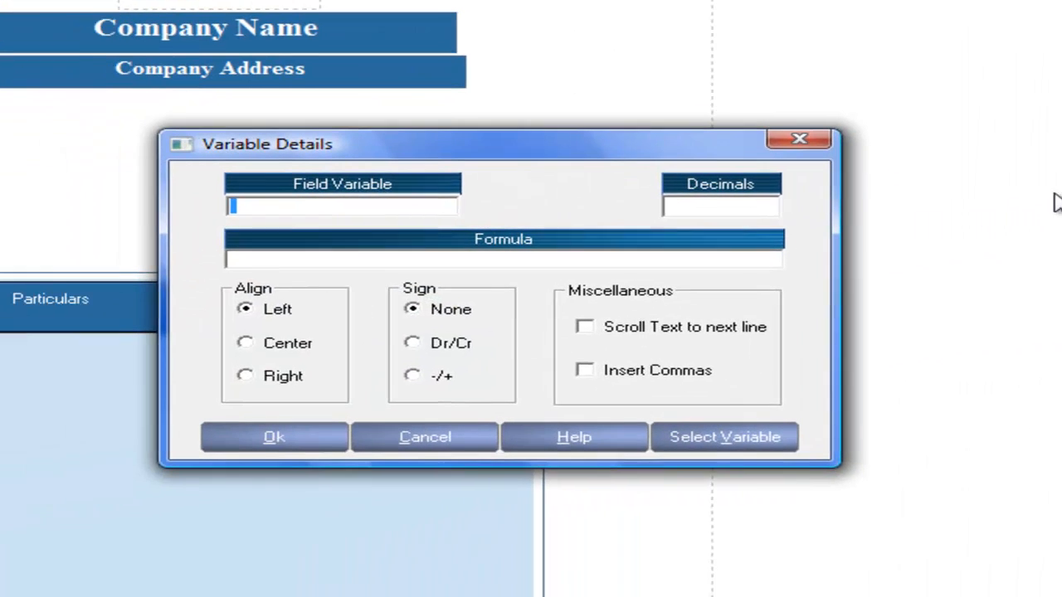
{"action": "type", "text": "na"}
{"action": "key", "text": "Return"}
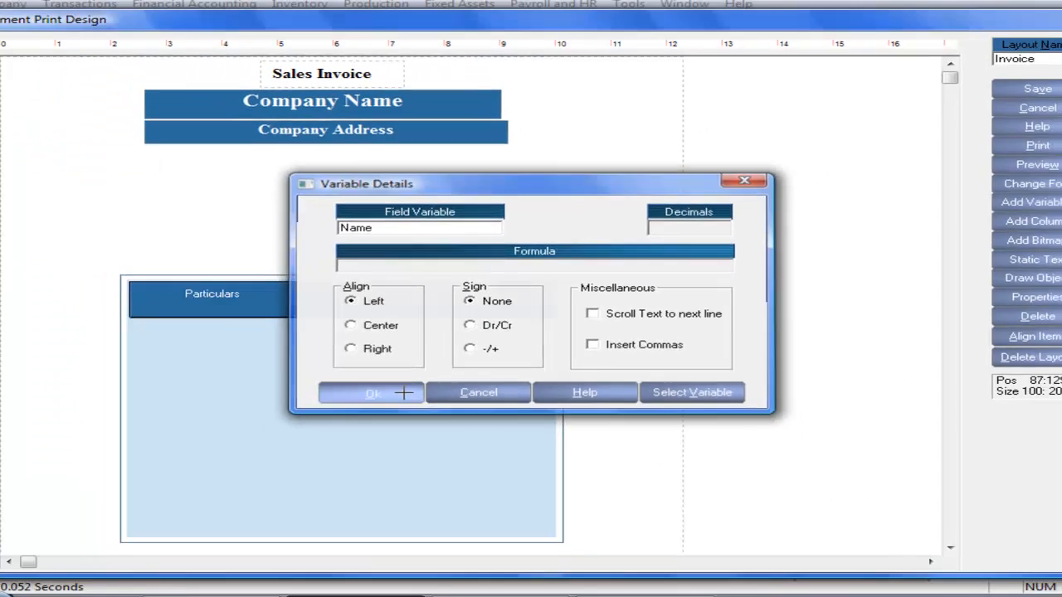
{"action": "left_click", "coordinate": [349, 432]}
{"action": "left_click_drag", "start_coordinate": [521, 289], "coordinate": [352, 170]}
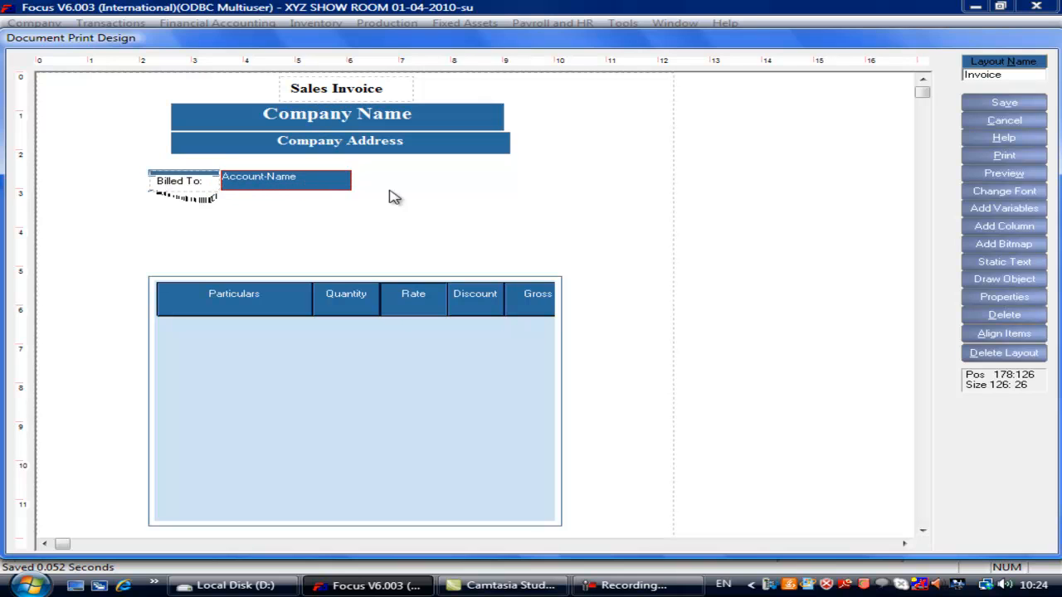
{"action": "left_click", "coordinate": [207, 191]}
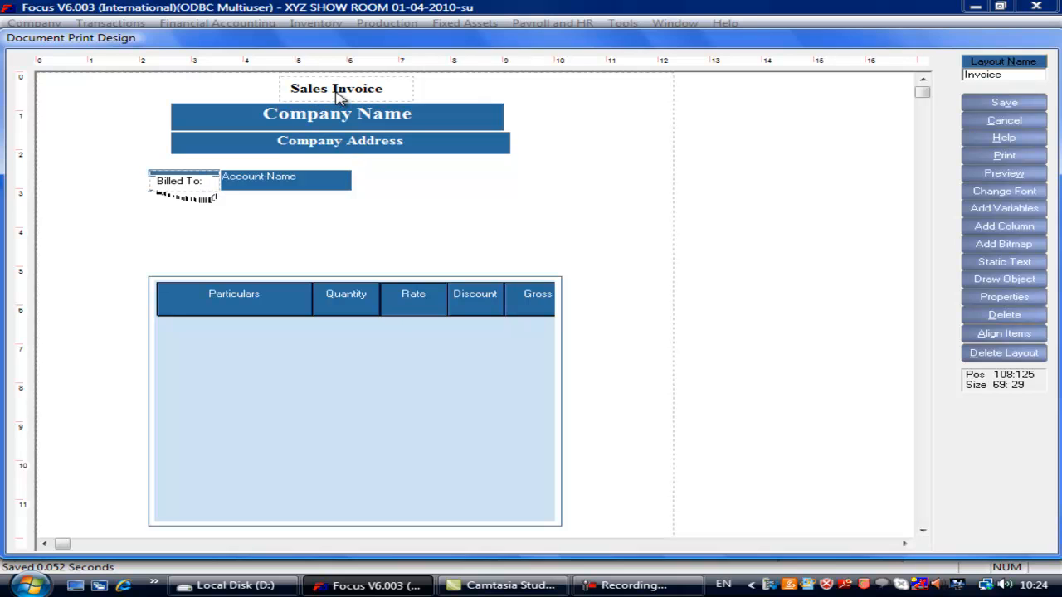
{"action": "left_click", "coordinate": [190, 185]}
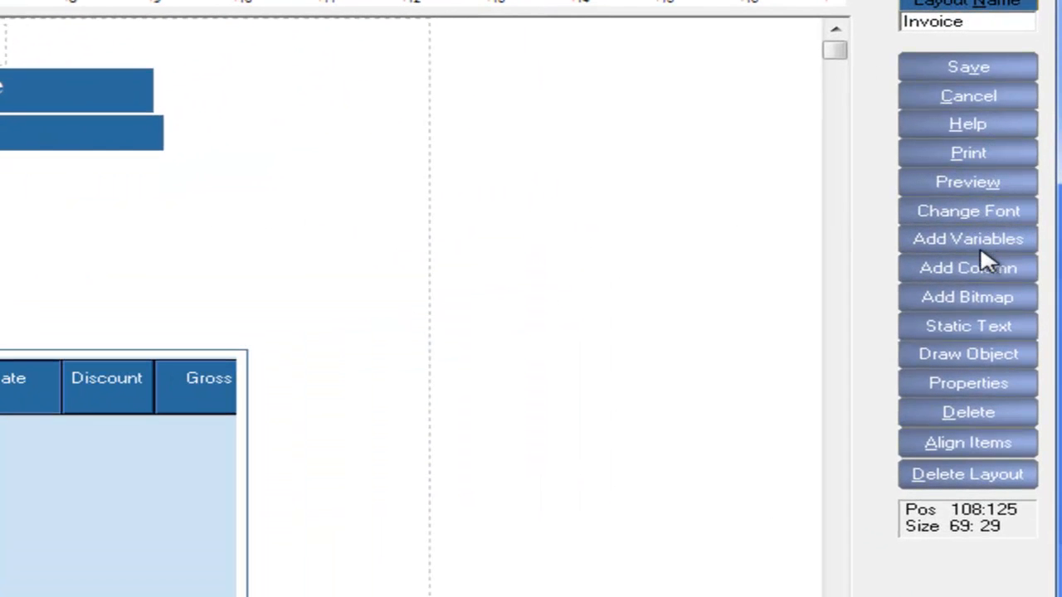
- Add the Voucher No variable from the Transaction category at the far end of the "Billed To:" line and preview the layout
{"action": "left_click", "coordinate": [980, 244]}
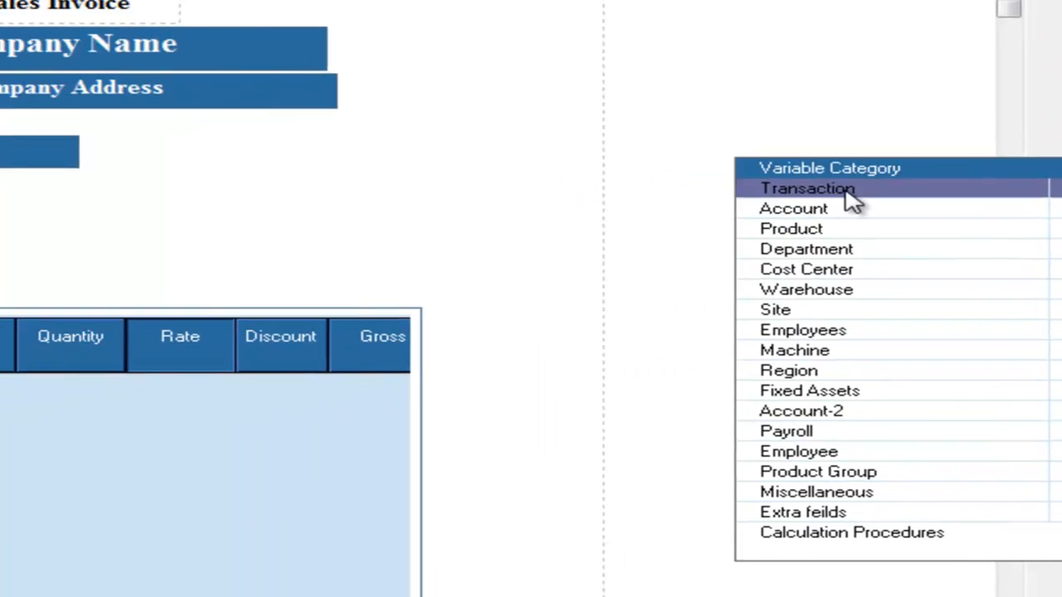
{"action": "left_click", "coordinate": [673, 234]}
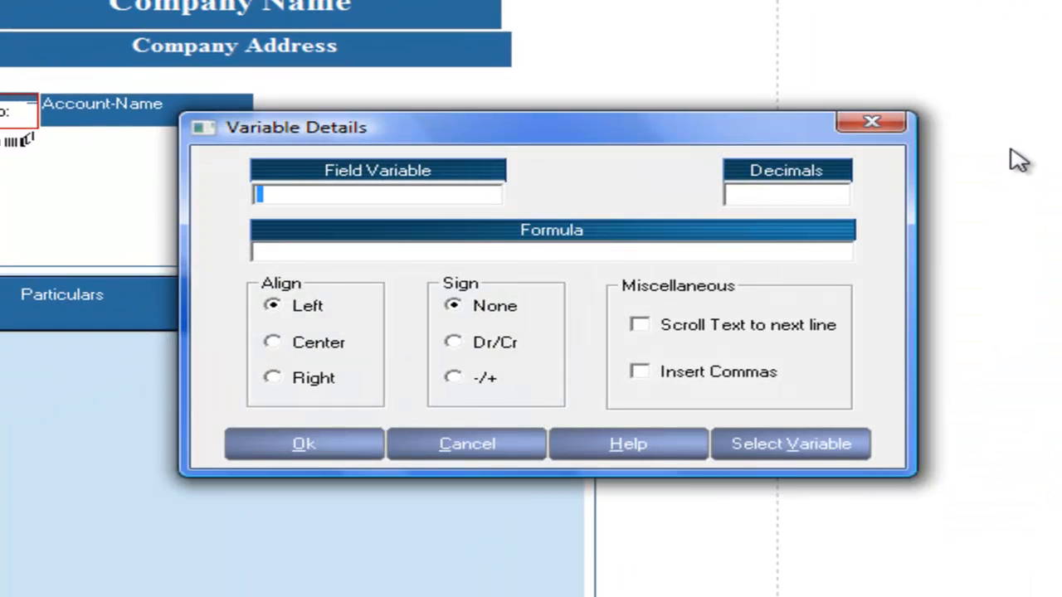
{"action": "type", "text": "vo"}
{"action": "key", "text": "Down"}
{"action": "key", "text": "Return"}
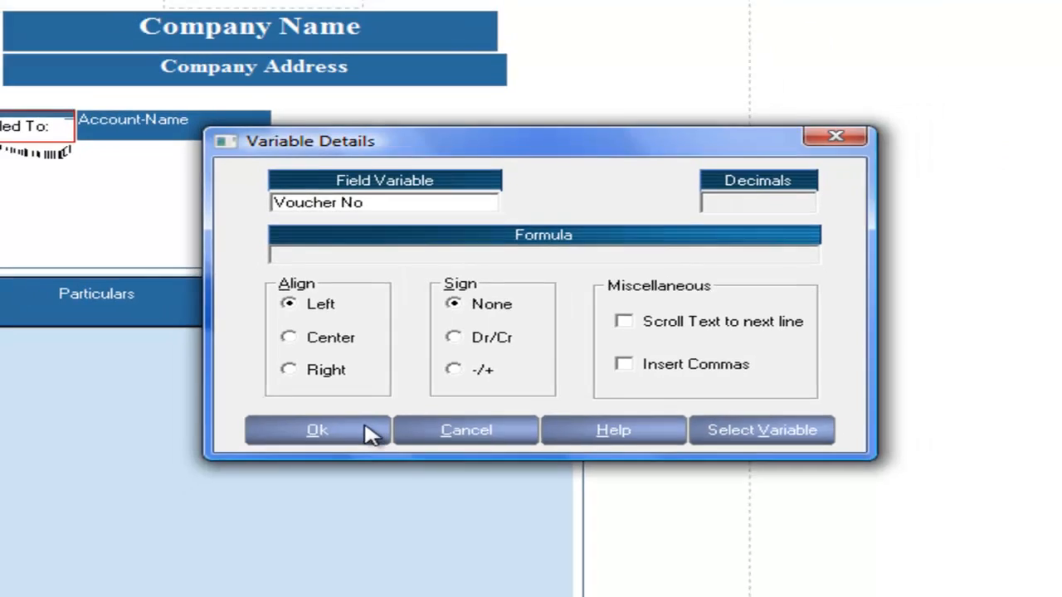
{"action": "left_click", "coordinate": [361, 449]}
{"action": "left_click_drag", "start_coordinate": [531, 179], "coordinate": [144, 172]}
{"action": "left_click", "coordinate": [513, 176]}
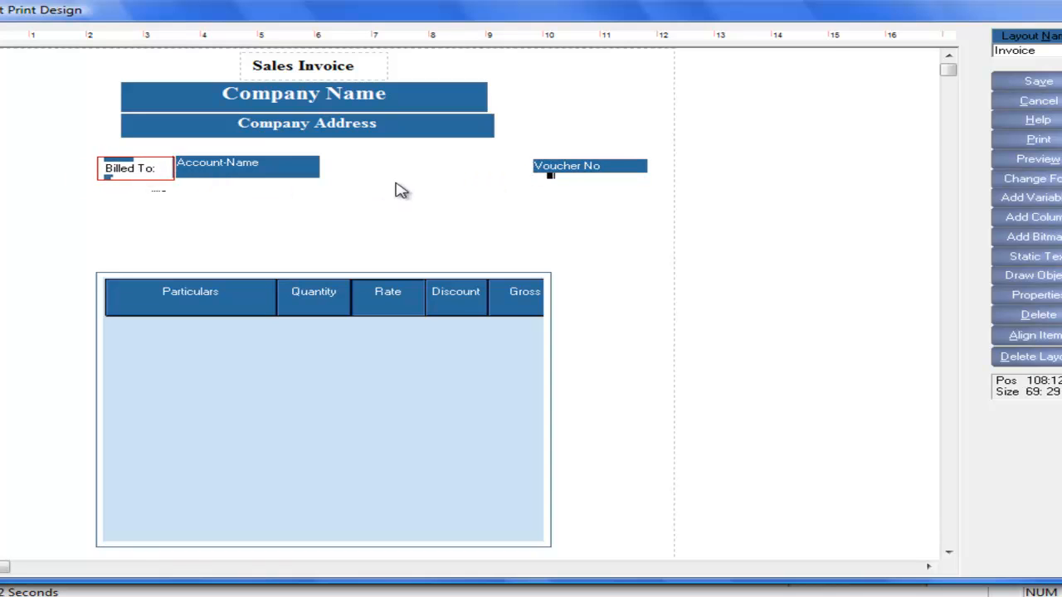
{"action": "left_click", "coordinate": [1027, 161]}
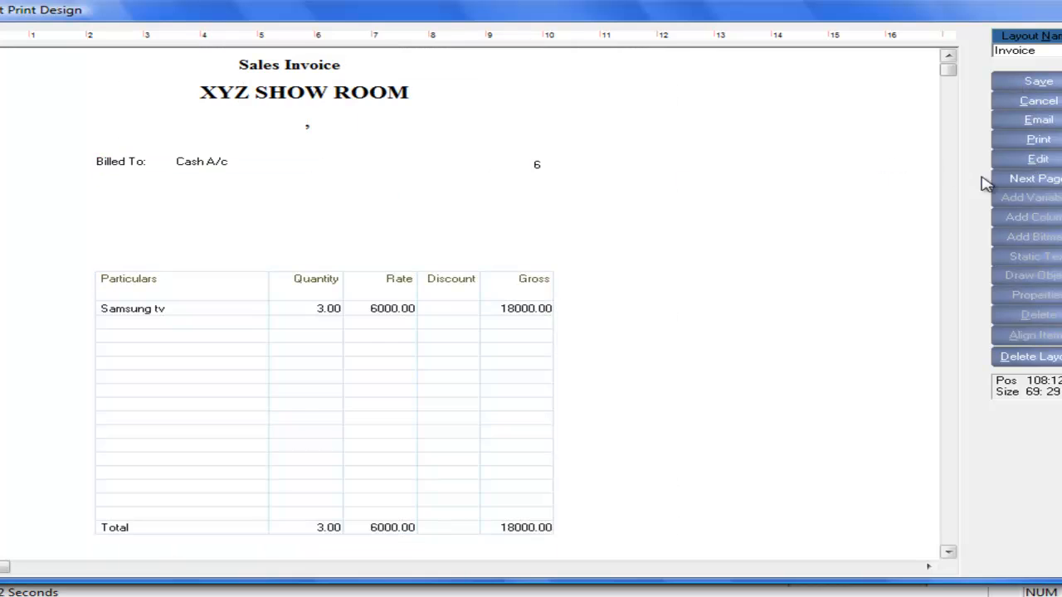
- Return to editing and add a static text box reading "Inv.No:" just before the Voucher No variable
{"action": "left_click", "coordinate": [1042, 163]}
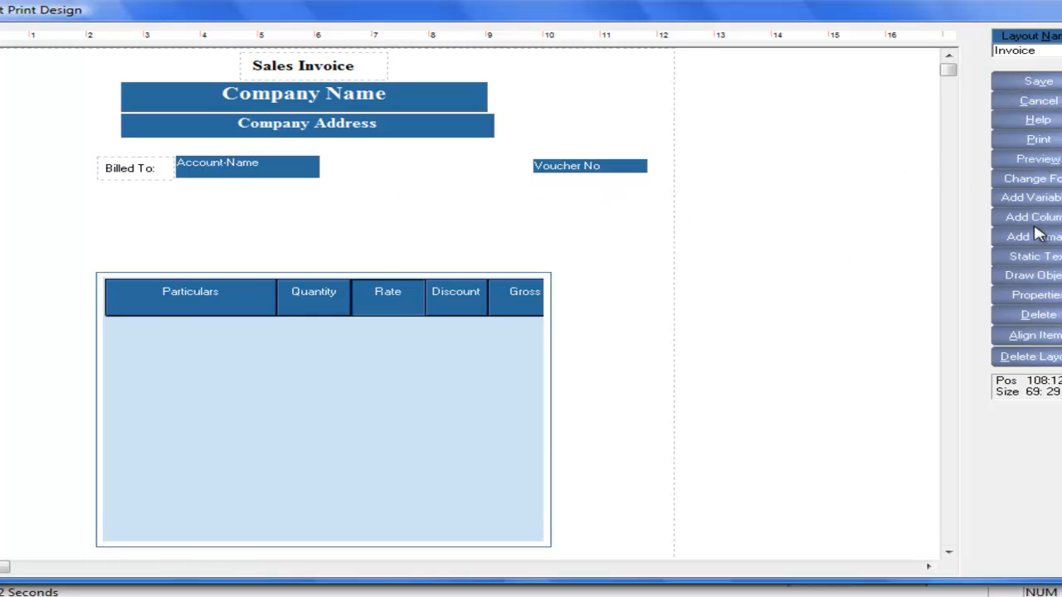
{"action": "left_click", "coordinate": [1050, 258]}
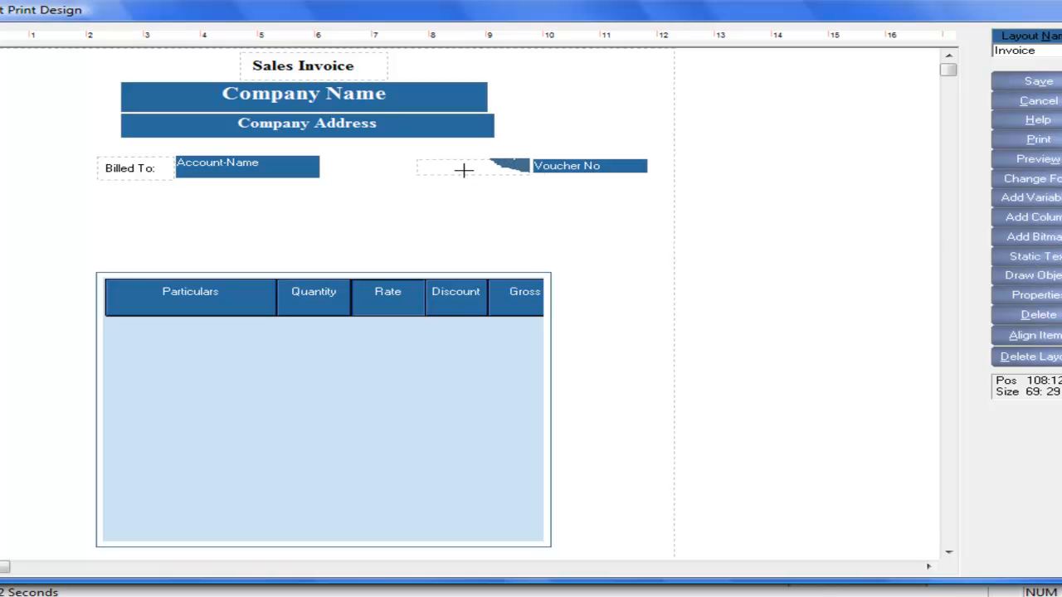
{"action": "left_click", "coordinate": [462, 169]}
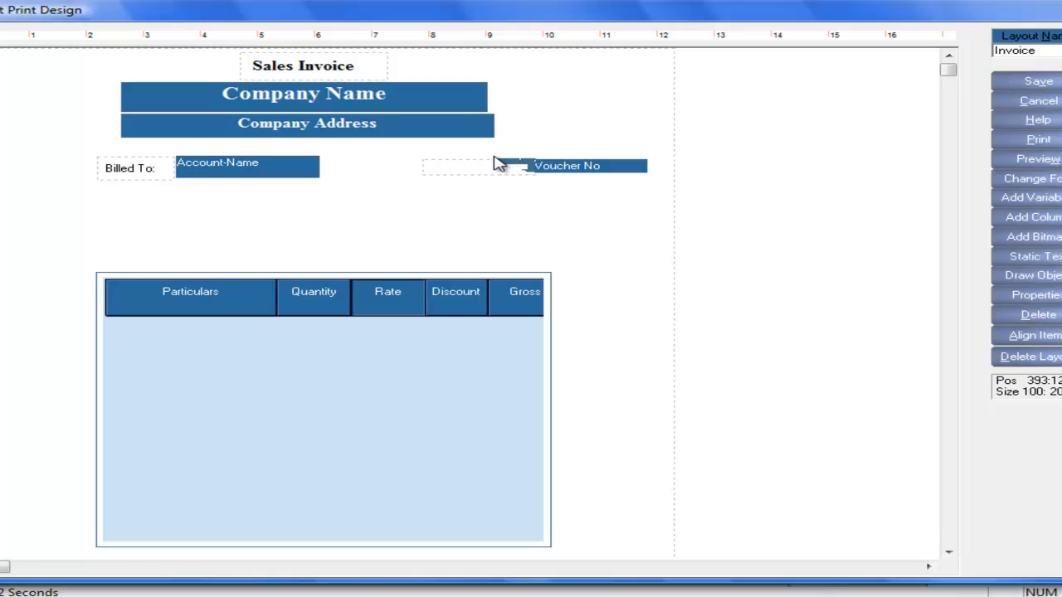
{"action": "double_click", "coordinate": [488, 157]}
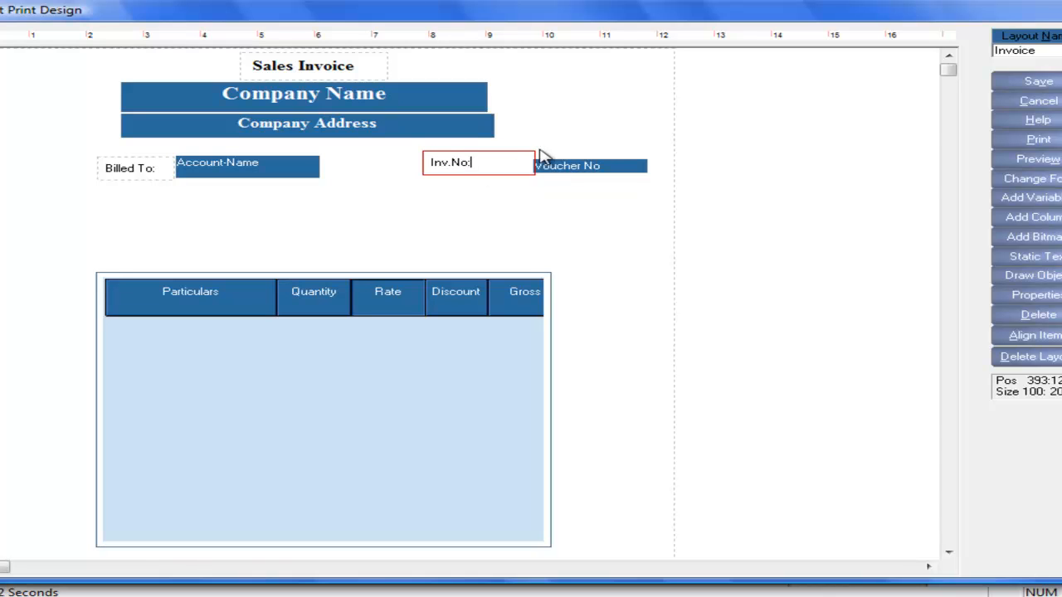
{"action": "left_click_drag", "start_coordinate": [533, 151], "coordinate": [533, 157]}
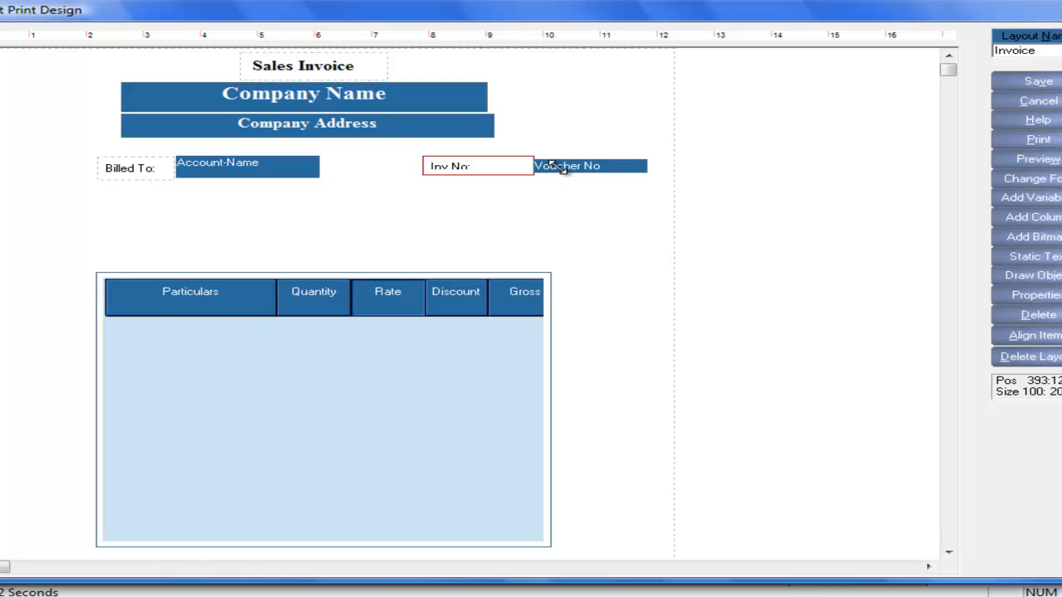
- Narrow the "Inv.No:" label to about 58 by 22 and fit the Voucher No variable beside it at about 55 by 18
{"action": "left_click", "coordinate": [554, 165]}
{"action": "left_click_drag", "start_coordinate": [563, 167], "coordinate": [559, 168]}
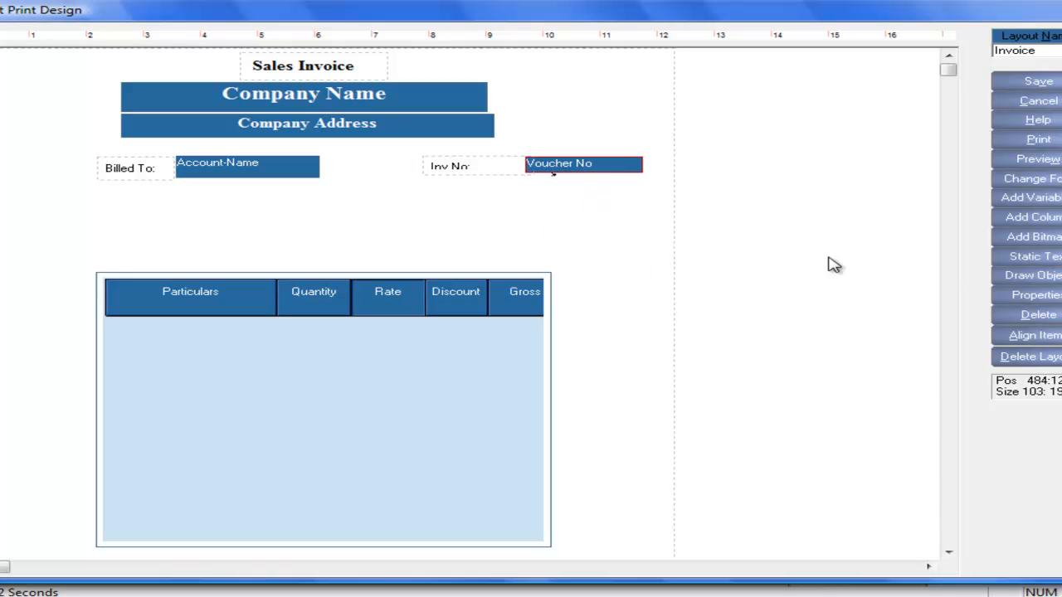
{"action": "left_click", "coordinate": [506, 171]}
{"action": "left_click_drag", "start_coordinate": [519, 157], "coordinate": [486, 160]}
{"action": "left_click_drag", "start_coordinate": [643, 158], "coordinate": [515, 174]}
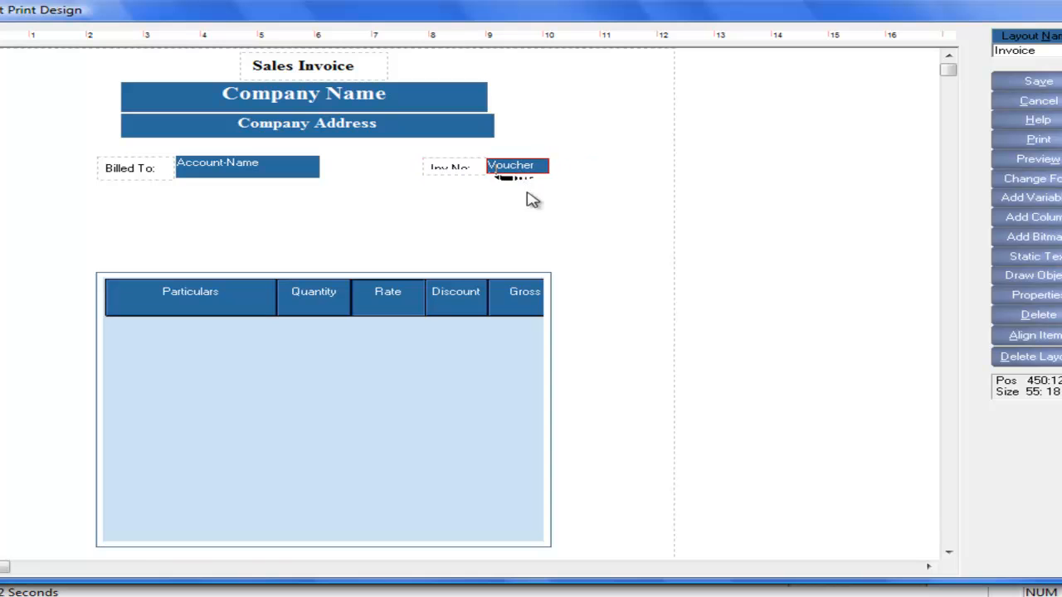
- Add the Date variable from the Transaction category directly below the Voucher No variable and narrow it to a similar width
{"action": "left_click", "coordinate": [1036, 201]}
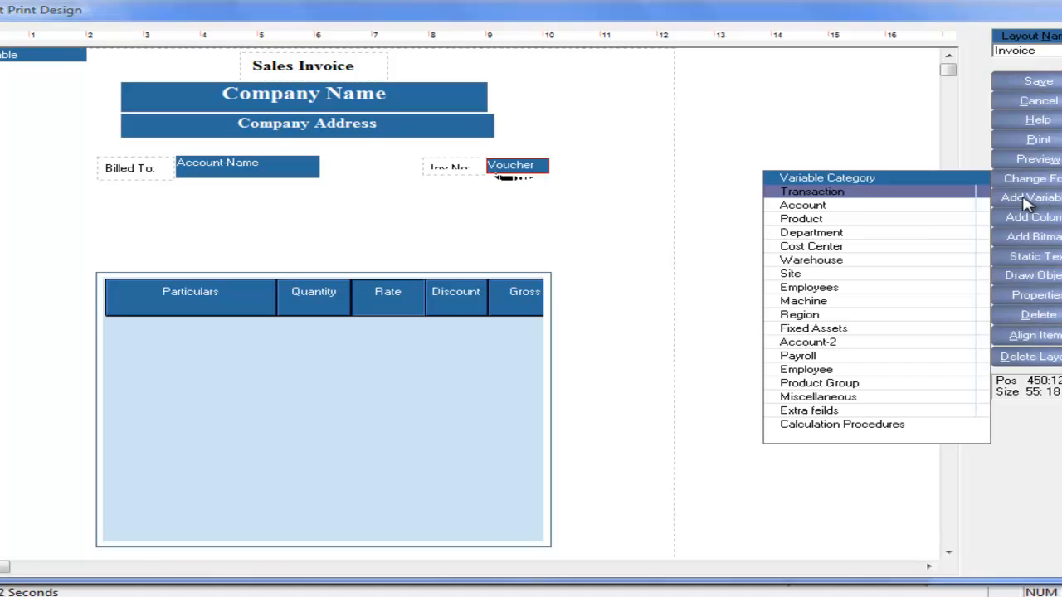
{"action": "left_click", "coordinate": [847, 194]}
{"action": "type", "text": "da"}
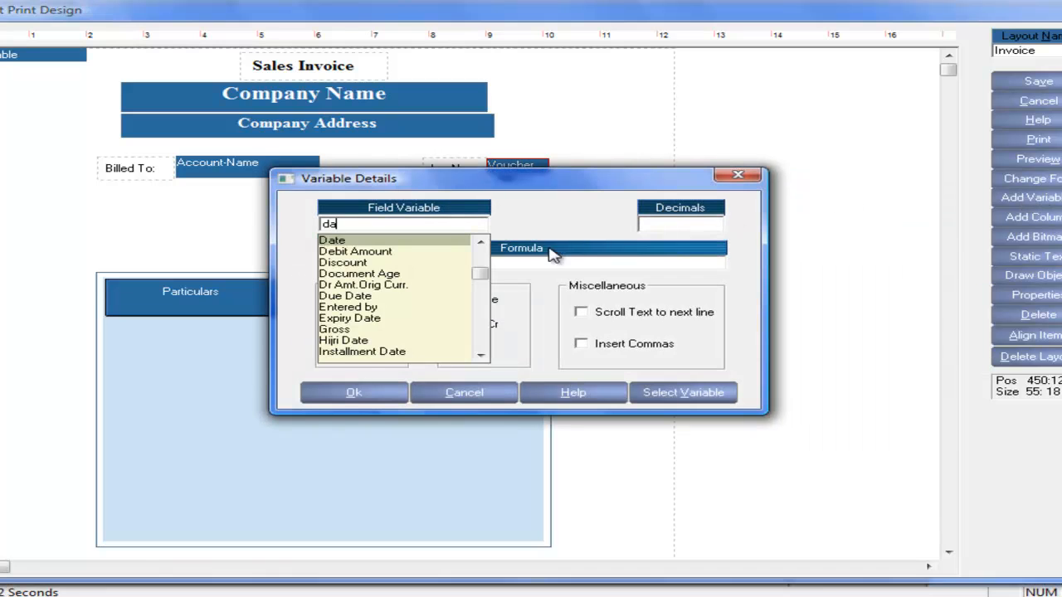
{"action": "left_click", "coordinate": [448, 241]}
{"action": "left_click", "coordinate": [369, 390]}
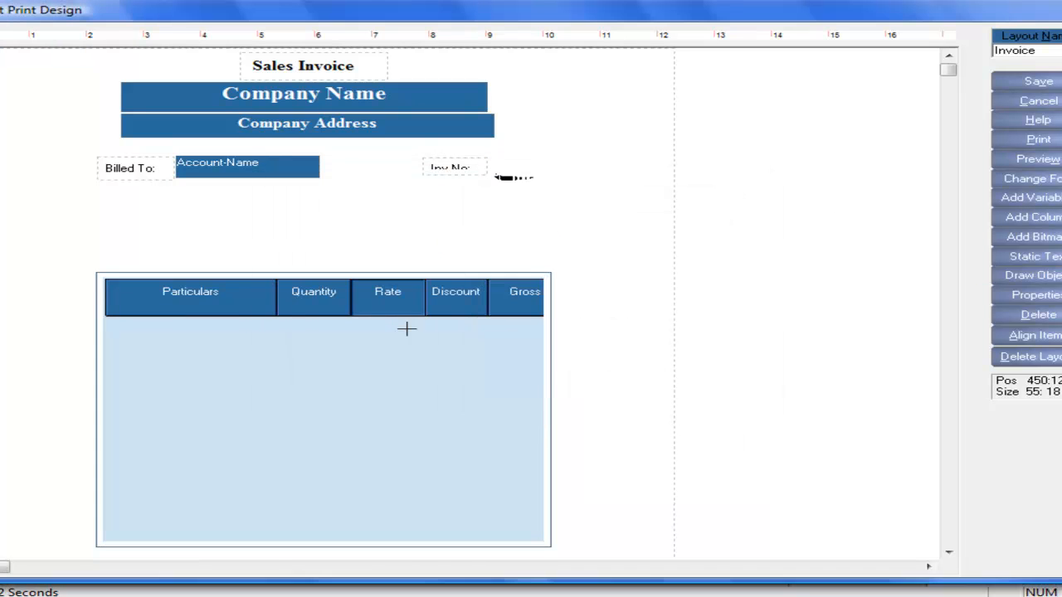
{"action": "left_click_drag", "start_coordinate": [552, 199], "coordinate": [564, 184]}
{"action": "left_click_drag", "start_coordinate": [503, 202], "coordinate": [528, 171]}
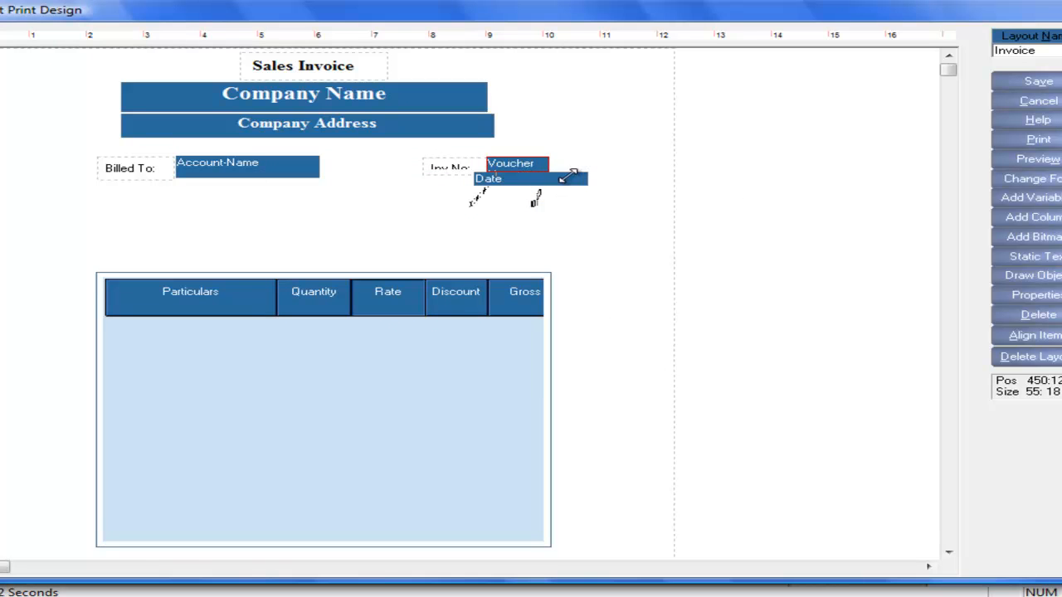
{"action": "mouse_move", "coordinate": [565, 177]}
{"action": "left_mouse_down"}
{"action": "mouse_move", "coordinate": [587, 186]}
{"action": "mouse_move", "coordinate": [564, 184]}
{"action": "left_mouse_up"}
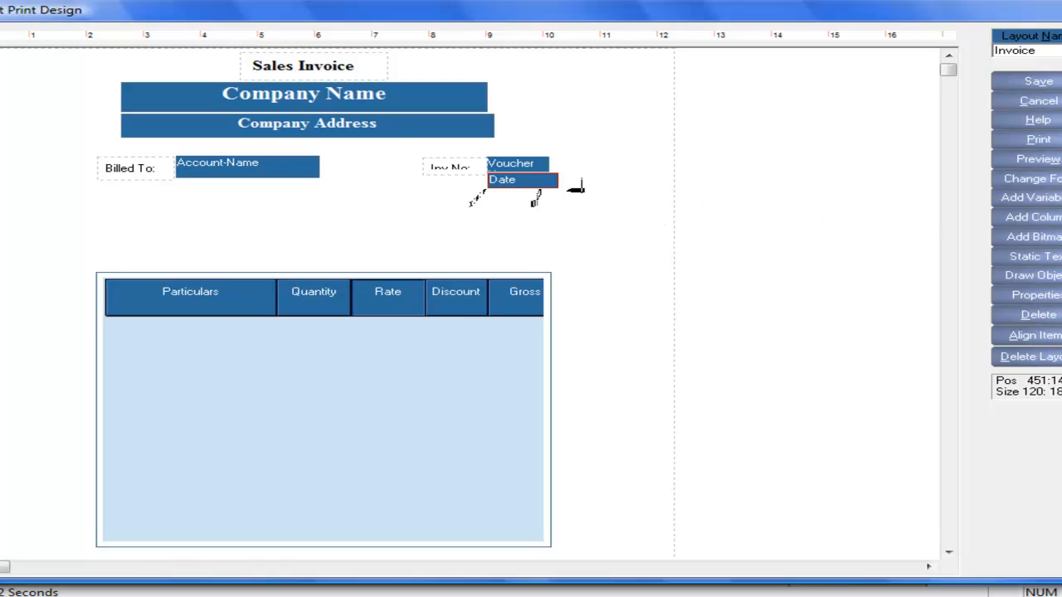
- Place a static text box reading "Date:" below the "Inv.No:" label and size it to about 66 by 26
{"action": "left_click", "coordinate": [1035, 257]}
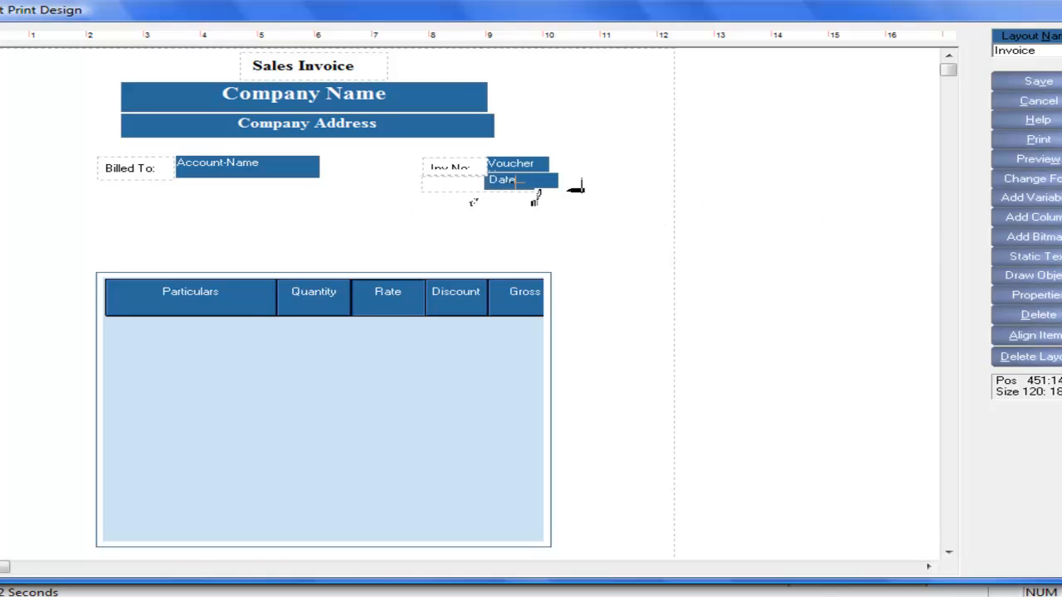
{"action": "left_click", "coordinate": [442, 186]}
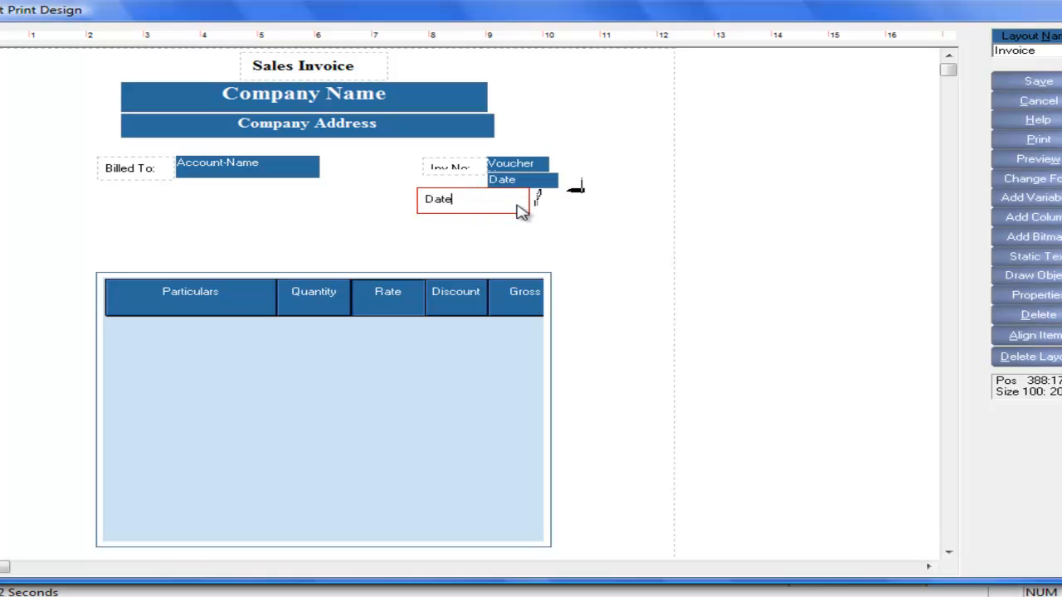
{"action": "mouse_move", "coordinate": [473, 189]}
{"action": "left_mouse_down"}
{"action": "mouse_move", "coordinate": [491, 194]}
{"action": "mouse_move", "coordinate": [476, 187]}
{"action": "left_mouse_up"}
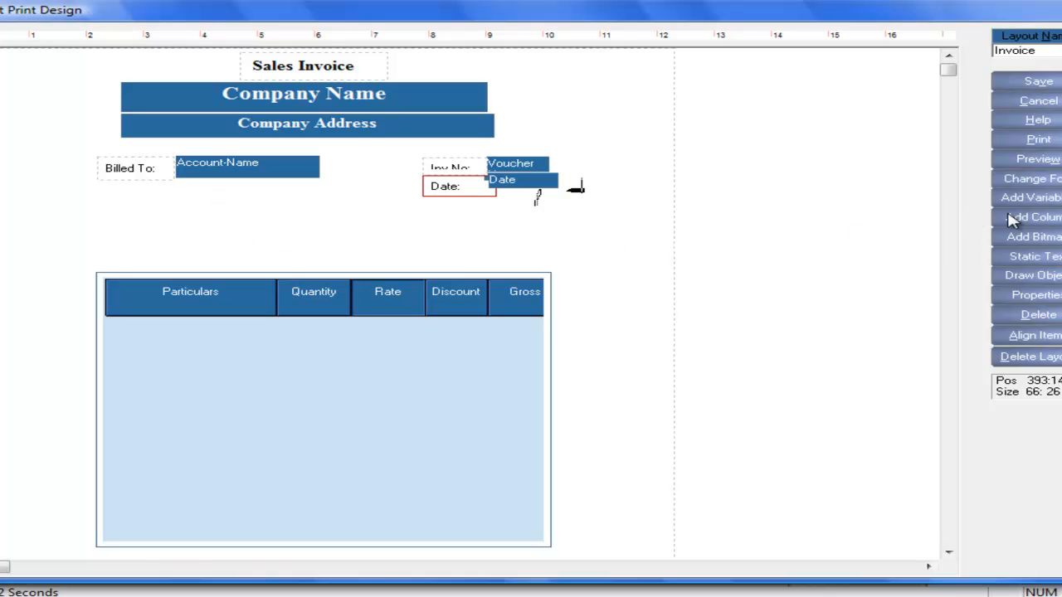
- Add the Address variable from the Account category beneath the account name, sized to about 154 by 22, keeping the "Date:" label beside the date
{"action": "left_click", "coordinate": [1032, 205]}
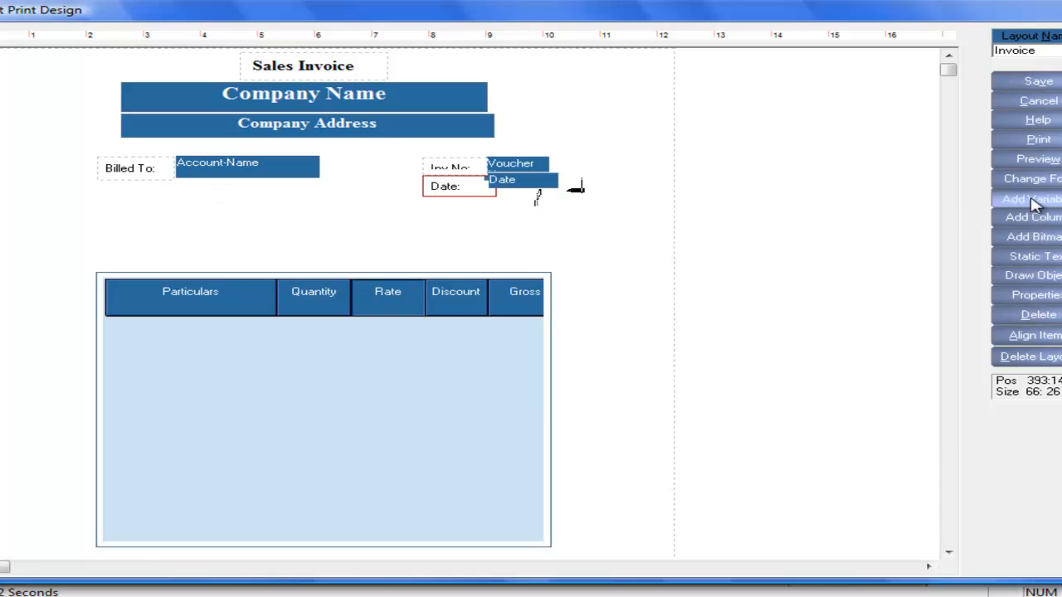
{"action": "left_click", "coordinate": [818, 210]}
{"action": "type", "text": "ad"}
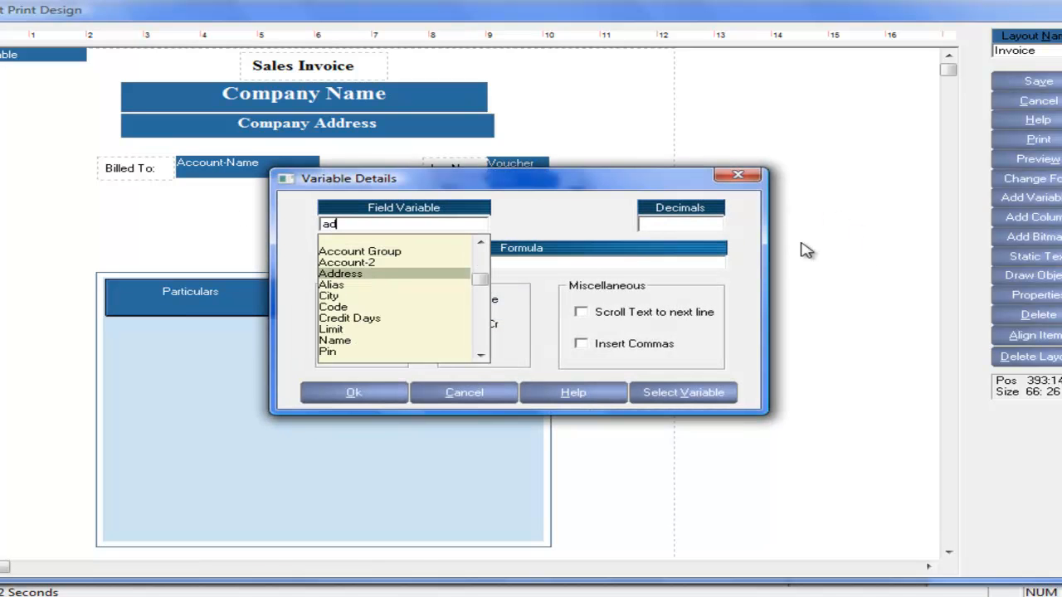
{"action": "left_click", "coordinate": [397, 277]}
{"action": "left_click", "coordinate": [349, 394]}
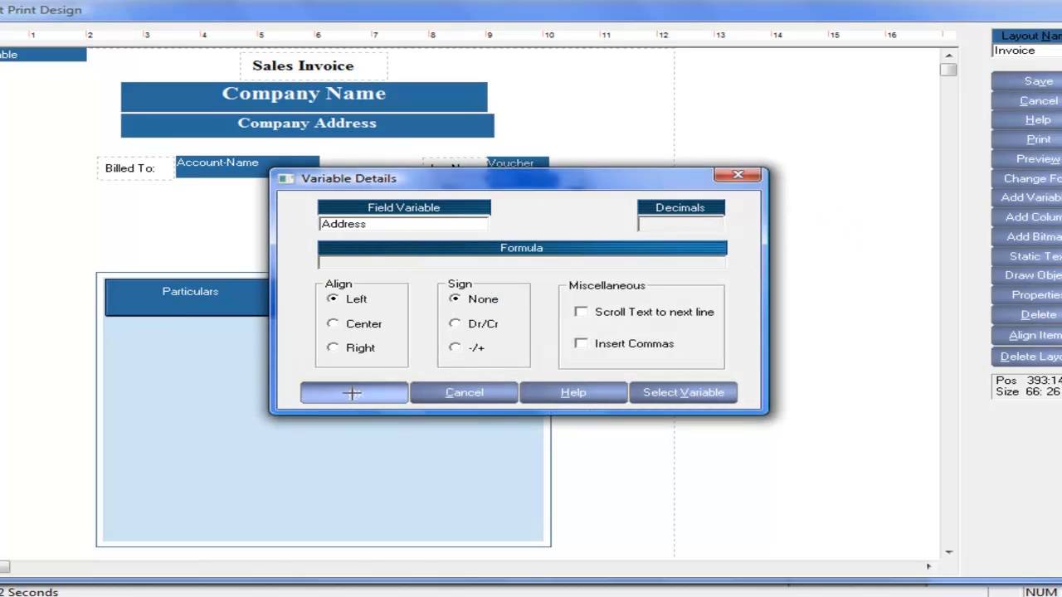
{"action": "left_click", "coordinate": [218, 193]}
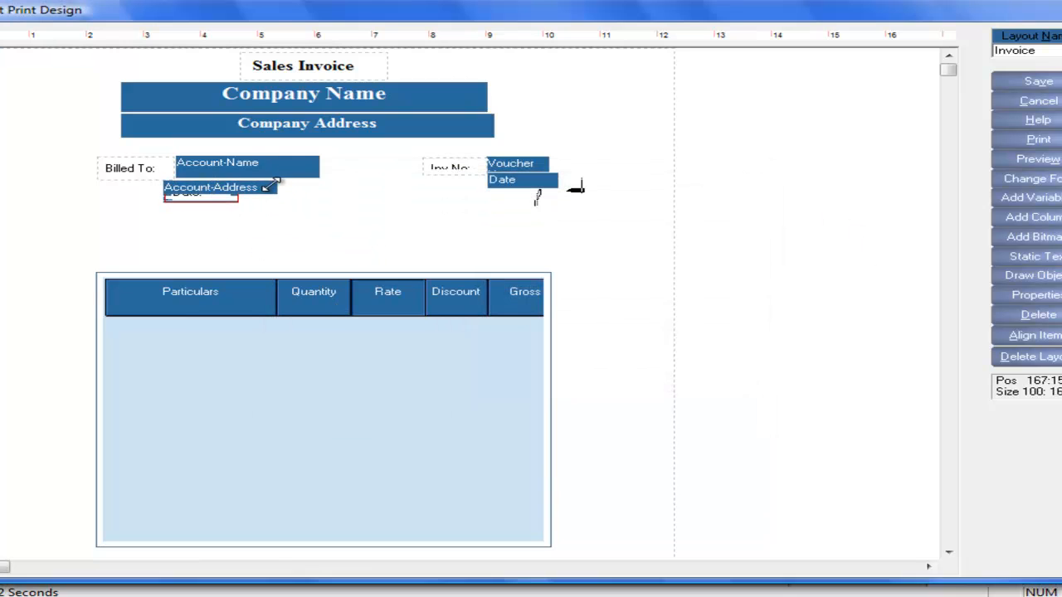
{"action": "left_click_drag", "start_coordinate": [253, 183], "coordinate": [339, 176]}
{"action": "left_click_drag", "start_coordinate": [218, 186], "coordinate": [454, 189]}
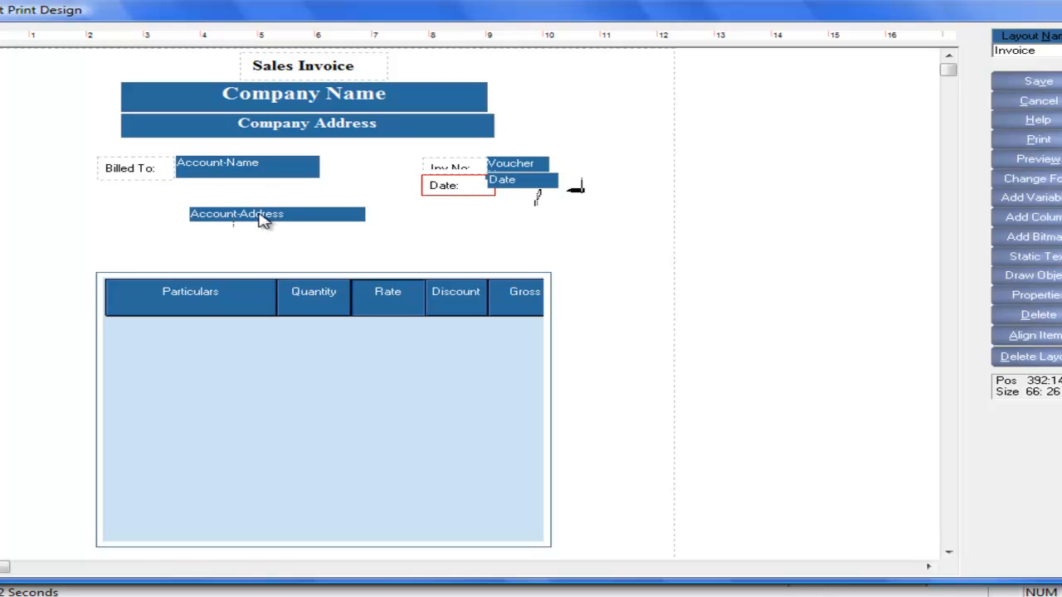
{"action": "left_click_drag", "start_coordinate": [257, 211], "coordinate": [231, 200]}
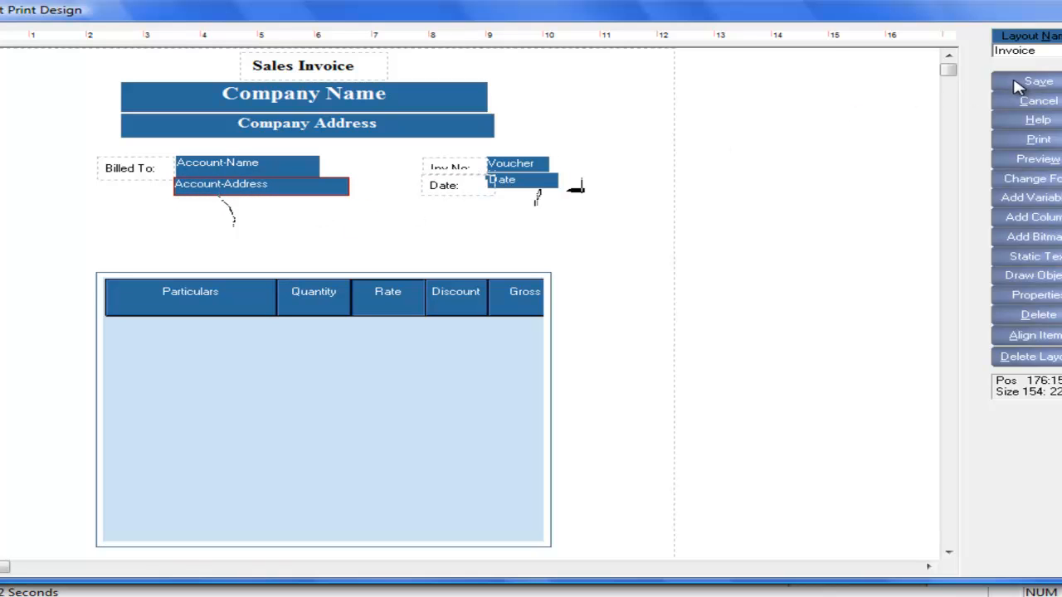
- Preview the layout, return to editing and reduce the "Billed To:" label to about 67 by 24
{"action": "left_click", "coordinate": [1030, 160]}
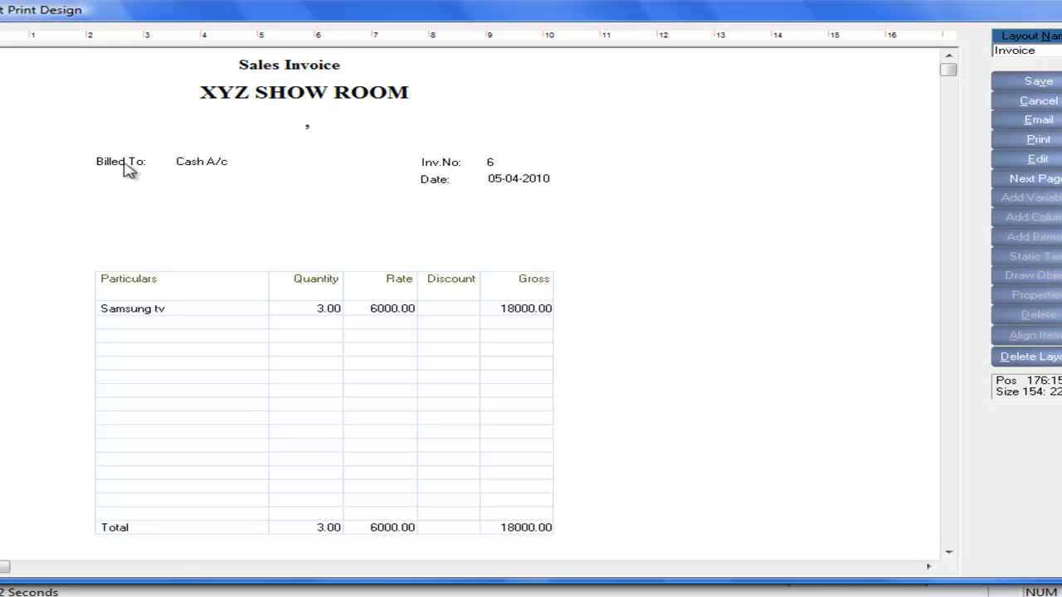
{"action": "left_click", "coordinate": [1014, 161]}
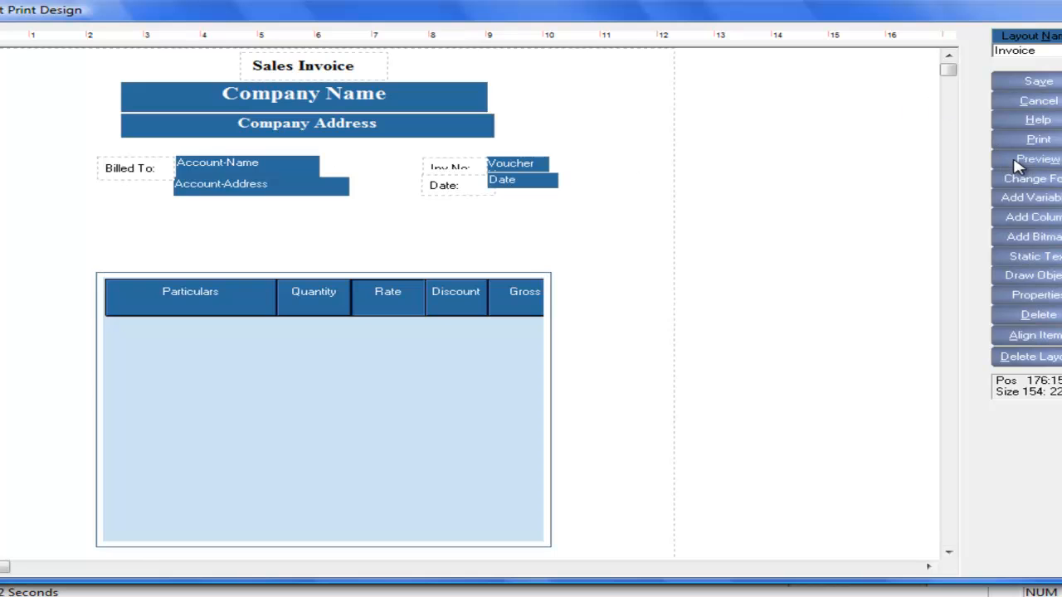
{"action": "left_click", "coordinate": [134, 175]}
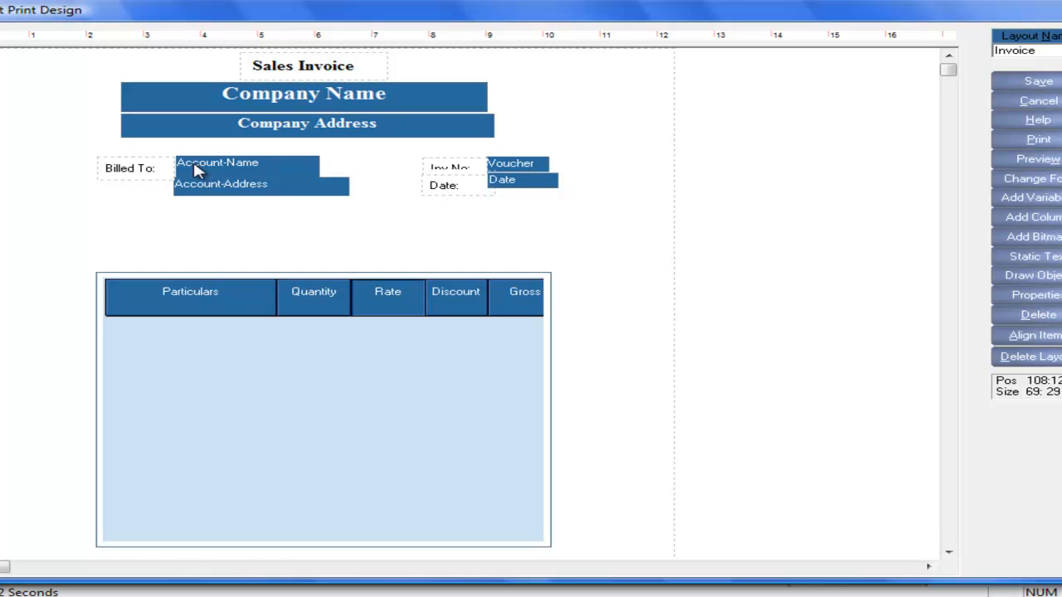
{"action": "left_click", "coordinate": [158, 159]}
{"action": "left_click_drag", "start_coordinate": [152, 173], "coordinate": [154, 171]}
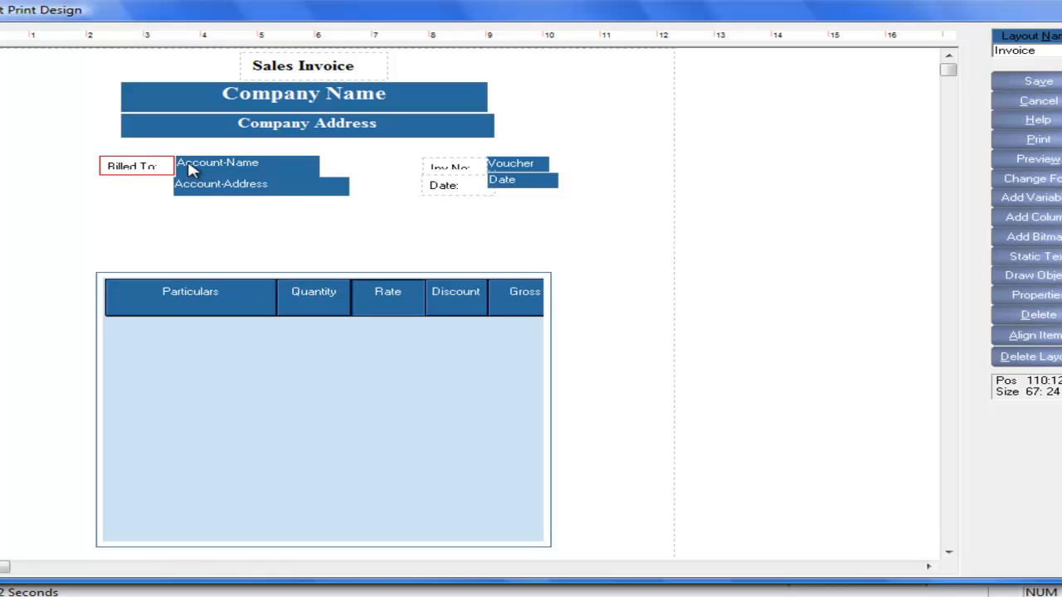
- Align the tops of the "Billed To:" label and the Account Name variable
{"action": "left_click", "coordinate": [213, 169]}
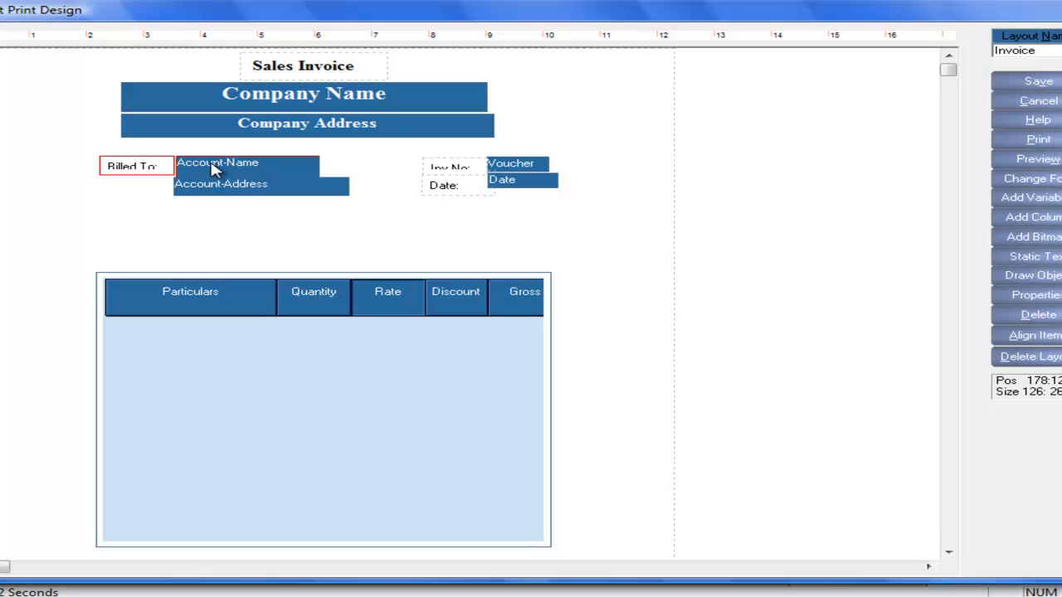
{"action": "left_click", "coordinate": [1037, 338]}
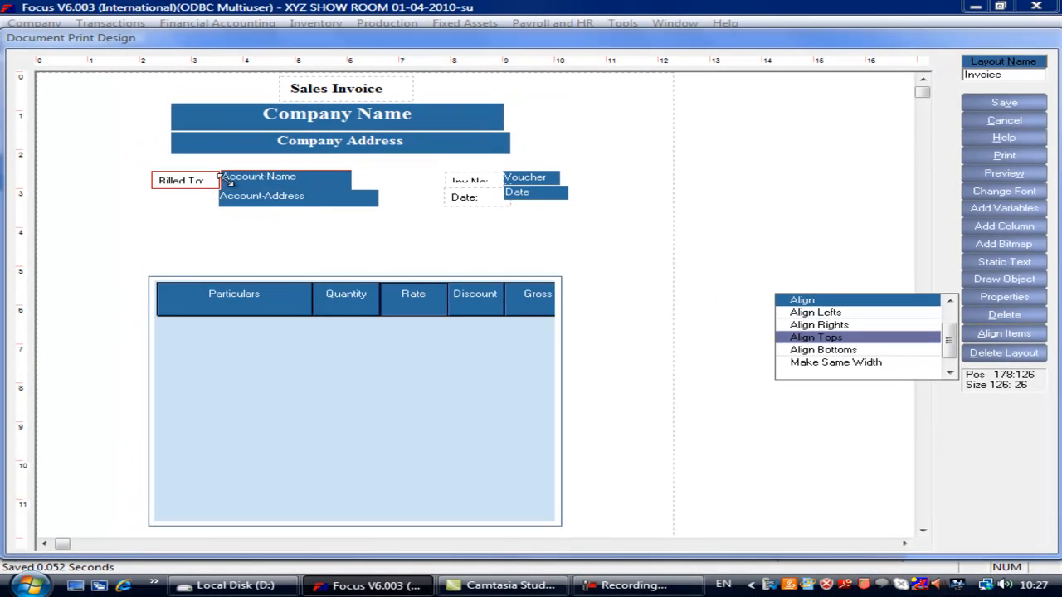
{"action": "left_click", "coordinate": [743, 274]}
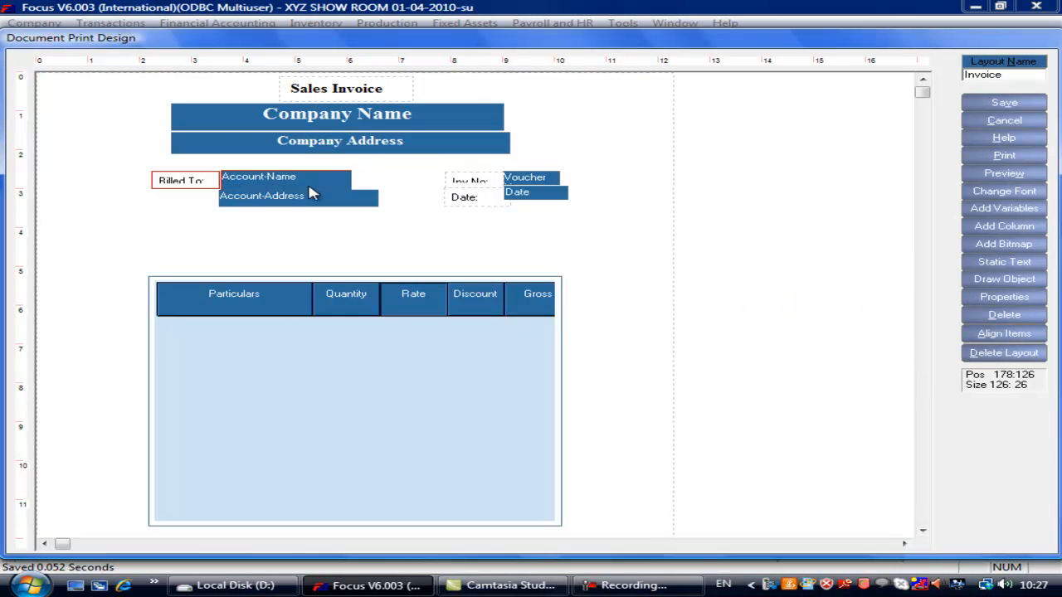
- Align the left edges of the Account Name and Account Address variables
{"action": "left_click", "coordinate": [256, 182]}
{"action": "left_click", "coordinate": [979, 334]}
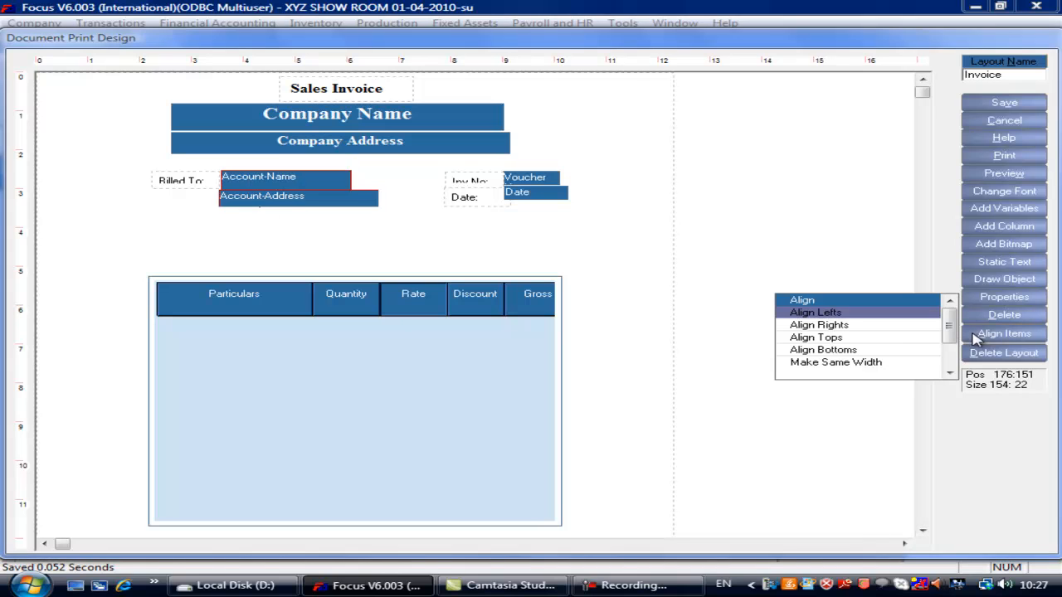
{"action": "left_click", "coordinate": [832, 315]}
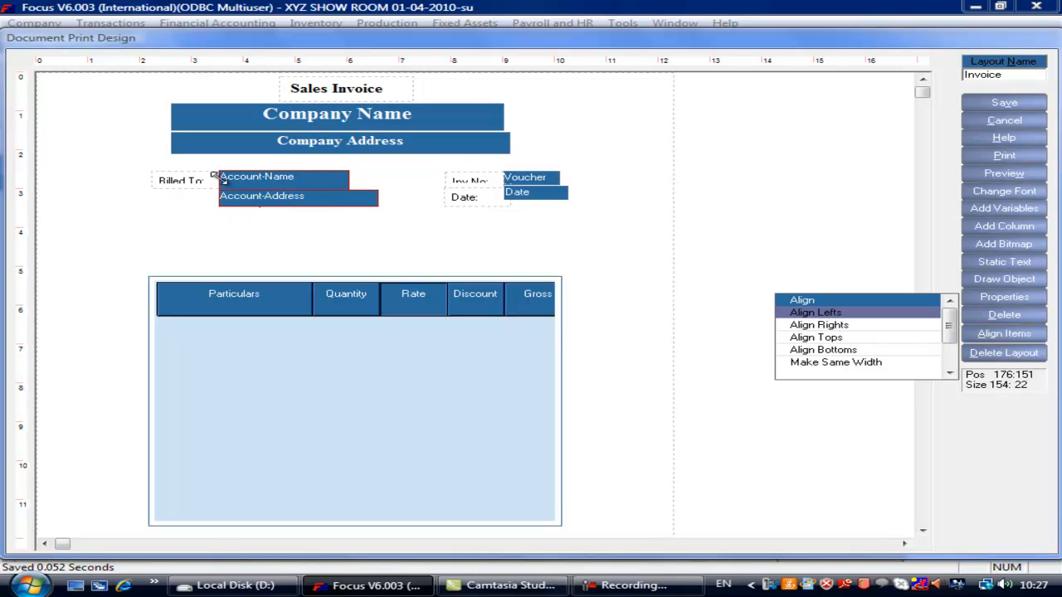
{"action": "left_click", "coordinate": [382, 233]}
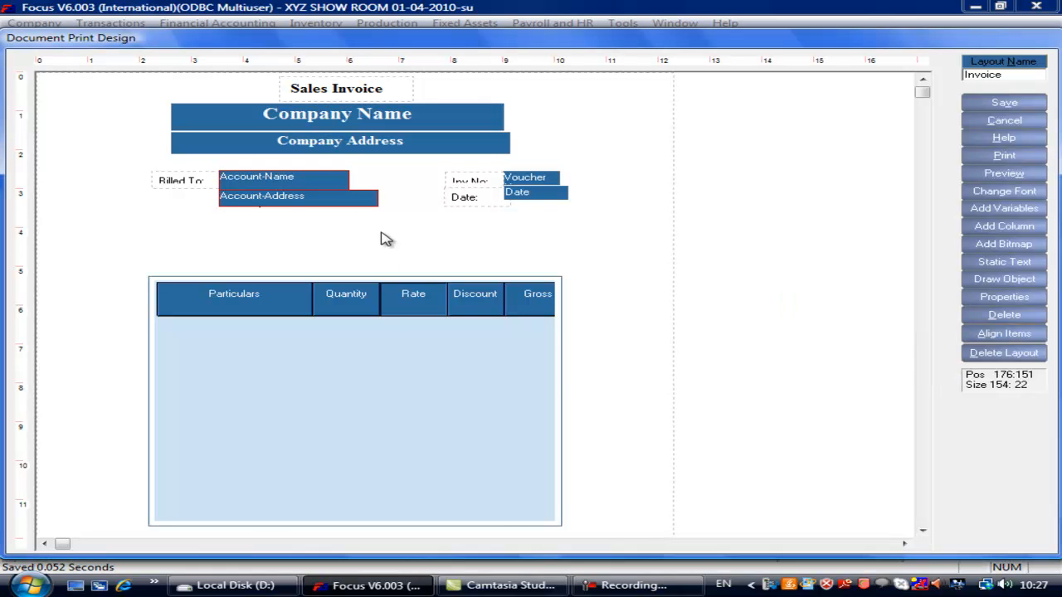
- Draw a box around the title, company and billing details, spanning about 1 to 11 on the horizontal ruler
{"action": "left_click", "coordinate": [473, 184]}
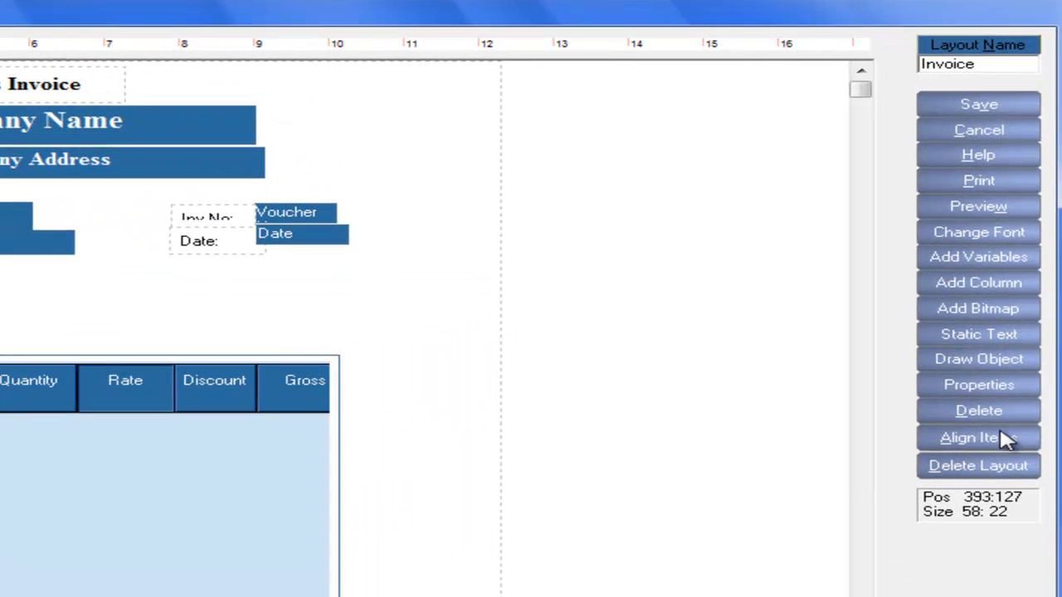
{"action": "left_click", "coordinate": [993, 360]}
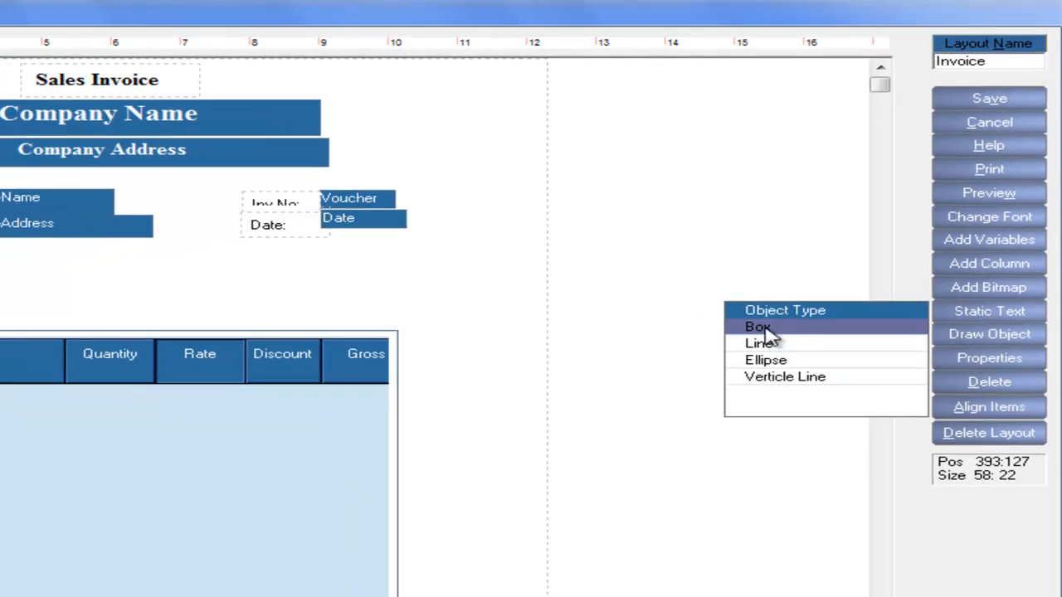
{"action": "left_click", "coordinate": [761, 328]}
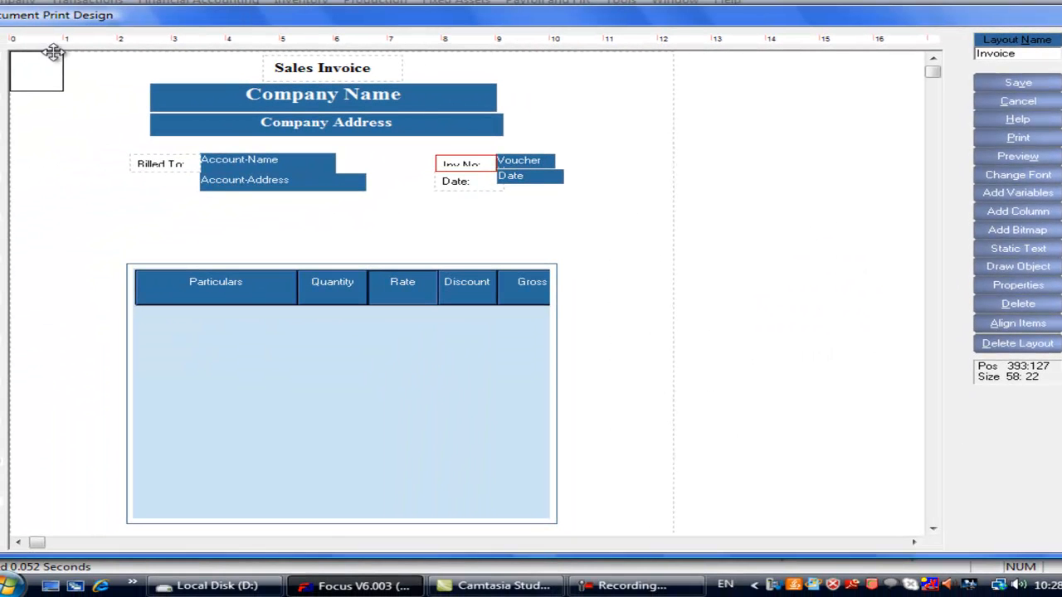
{"action": "left_click_drag", "start_coordinate": [53, 52], "coordinate": [136, 54]}
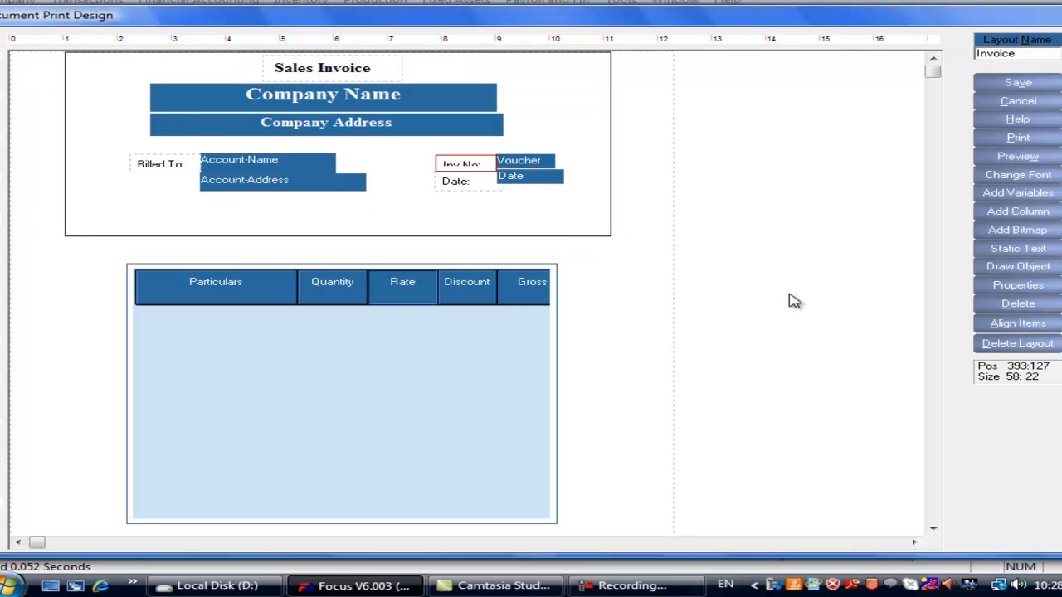
- Draw a horizontal line across the header box beneath Company Address, spanning about 1 to 11 on the horizontal ruler
{"action": "left_click", "coordinate": [1027, 269]}
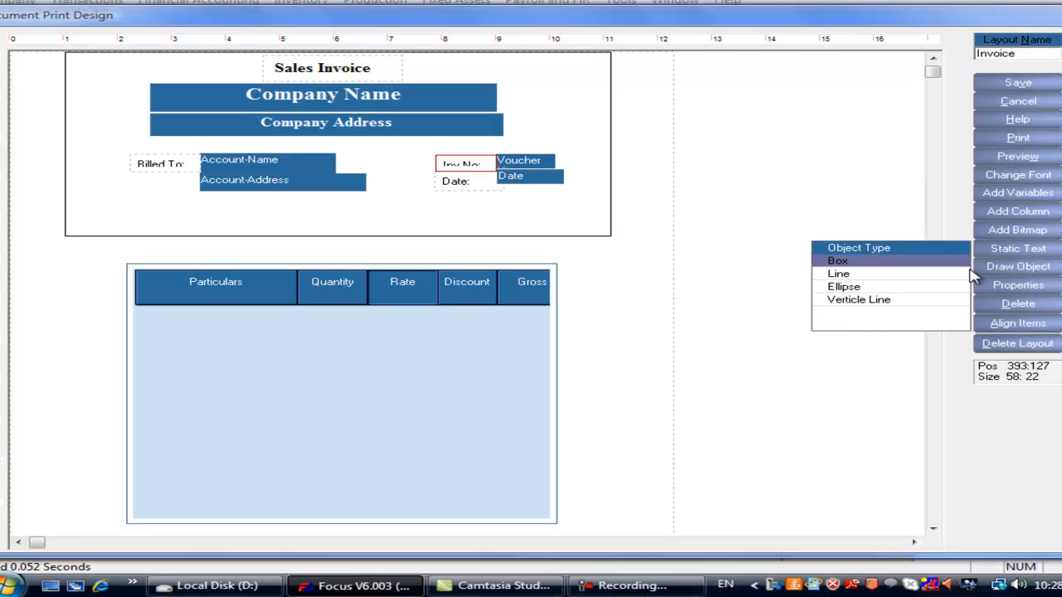
{"action": "left_click", "coordinate": [857, 277]}
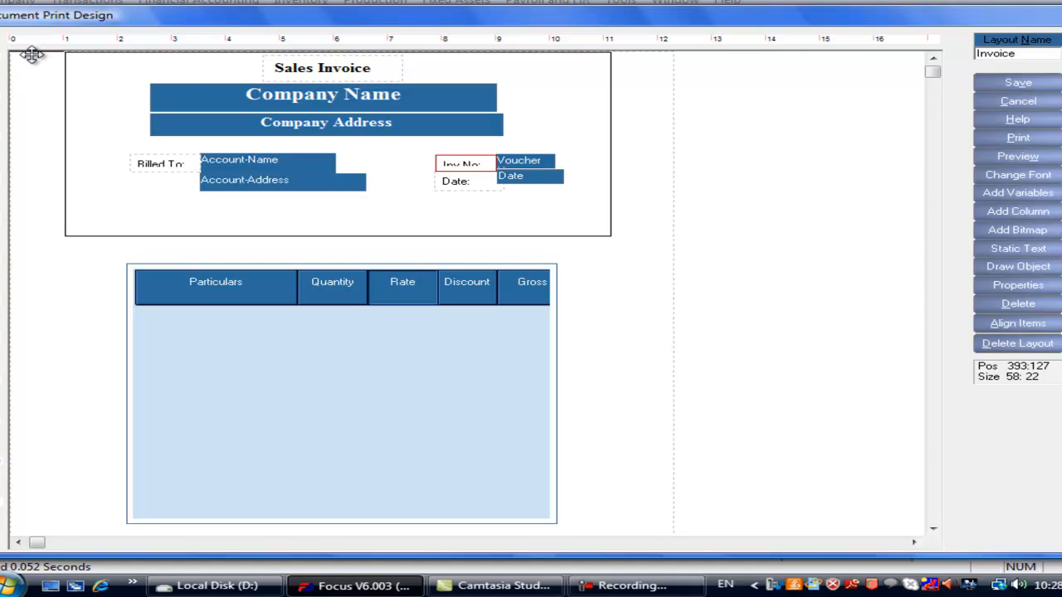
{"action": "left_click", "coordinate": [585, 156]}
{"action": "left_click_drag", "start_coordinate": [563, 150], "coordinate": [73, 154]}
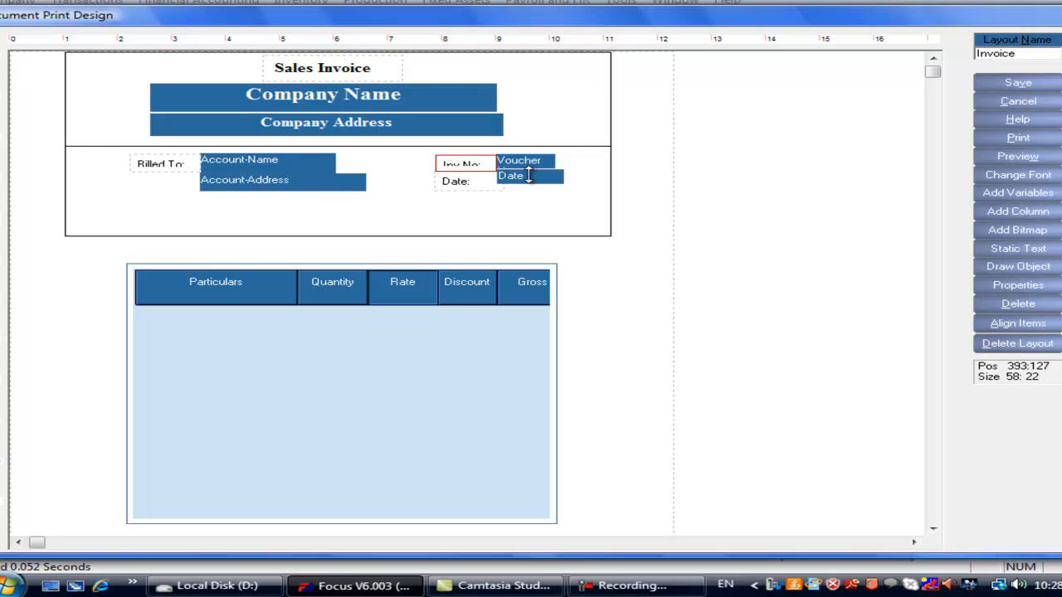
- Draw a vertical line between the billing details and invoice details, at about 7.2 on the horizontal ruler, down to the header box's lower edge
{"action": "left_click", "coordinate": [1024, 271]}
{"action": "left_click", "coordinate": [851, 301]}
{"action": "left_click_drag", "start_coordinate": [17, 67], "coordinate": [405, 158]}
- Move the item table directly beneath the header box, aligned with its left edge, and widen the Particulars column
{"action": "left_click_drag", "start_coordinate": [423, 323], "coordinate": [373, 299]}
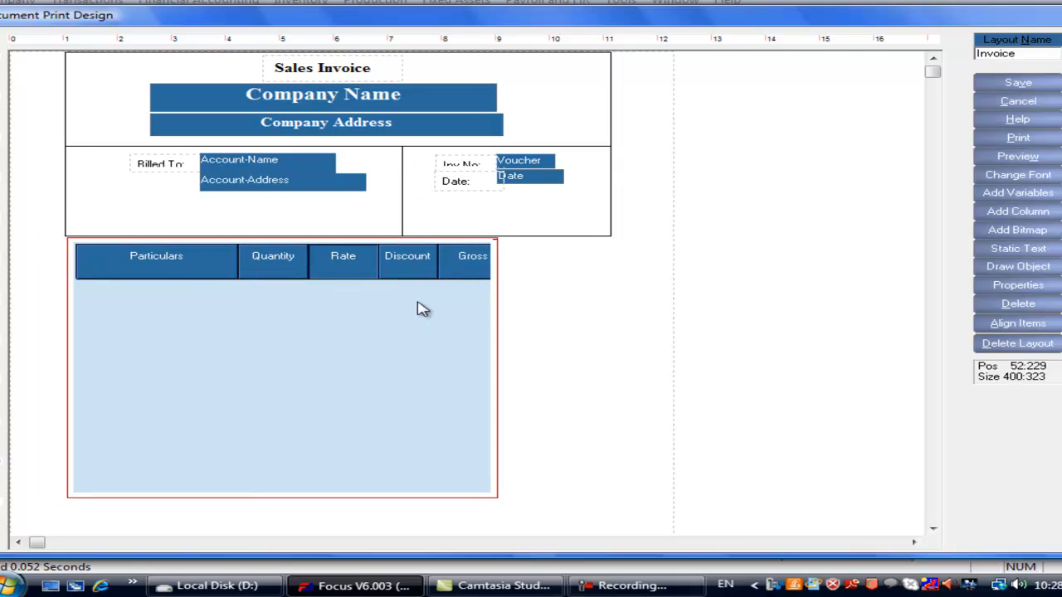
{"action": "double_click", "coordinate": [191, 262]}
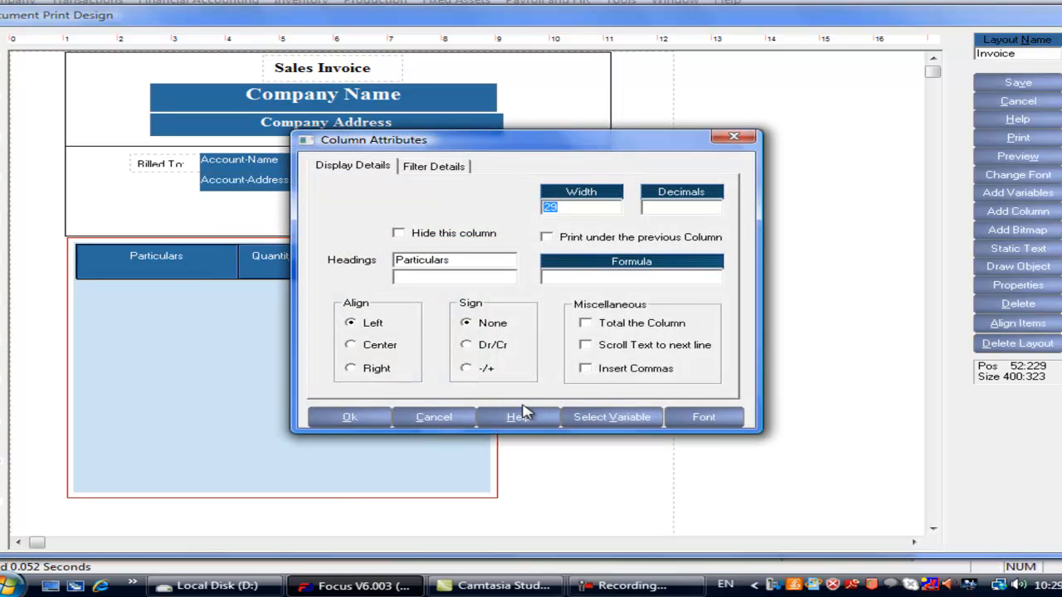
{"action": "left_click", "coordinate": [345, 420]}
- Set the Quantity column's width to 14 and the Particulars column's width to 49
{"action": "double_click", "coordinate": [393, 273]}
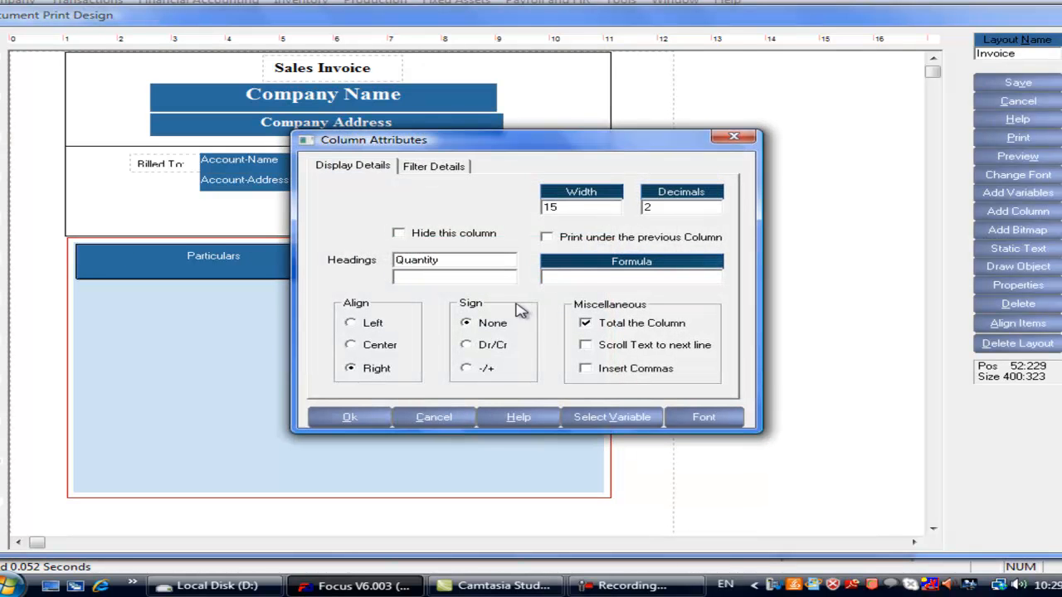
{"action": "left_click", "coordinate": [349, 418]}
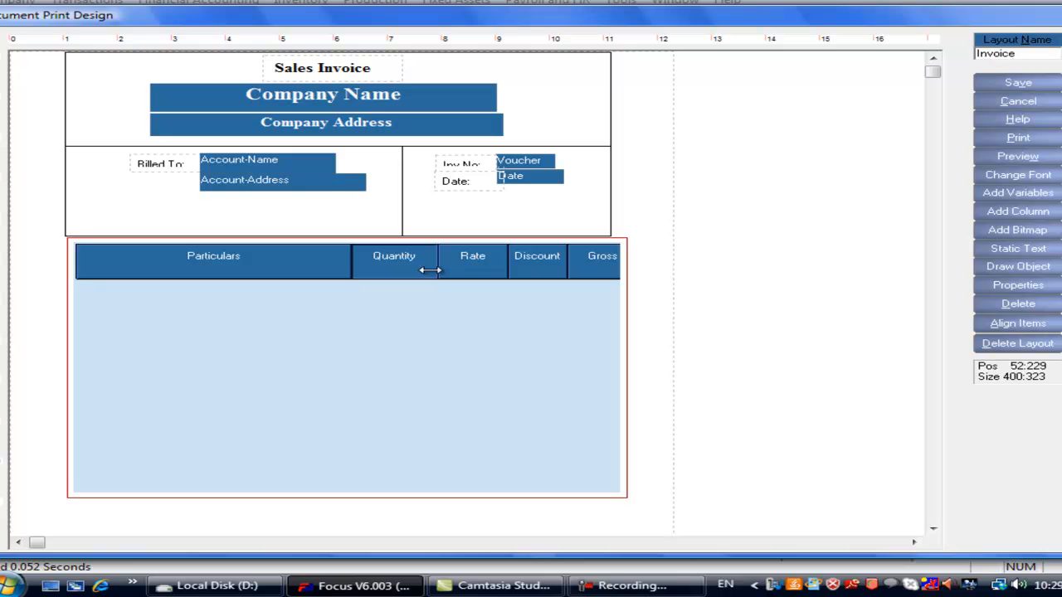
{"action": "double_click", "coordinate": [406, 275]}
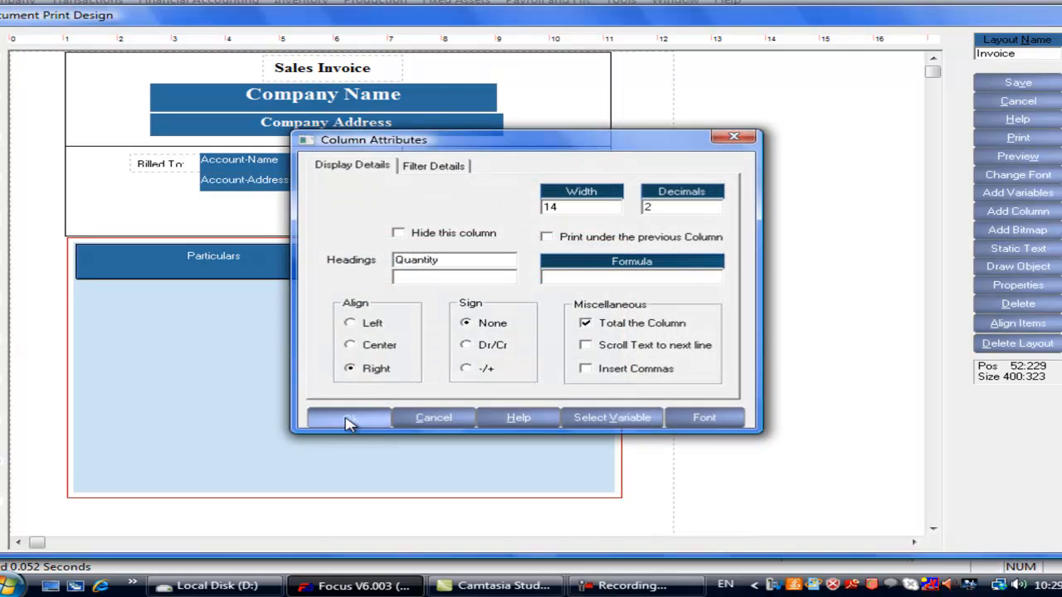
{"action": "left_click", "coordinate": [345, 419]}
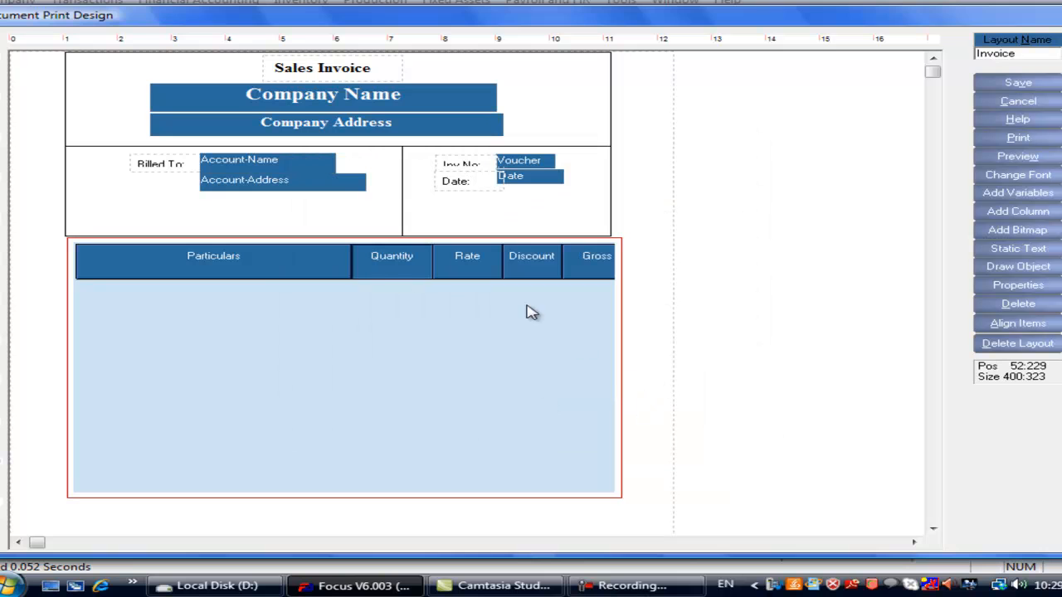
{"action": "double_click", "coordinate": [257, 280]}
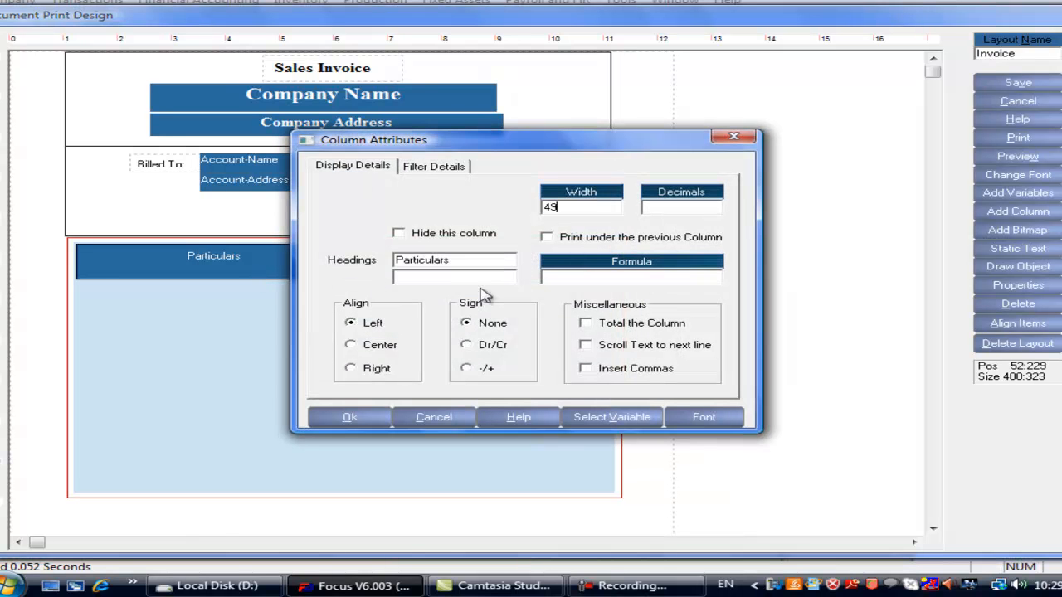
{"action": "left_click", "coordinate": [347, 418]}
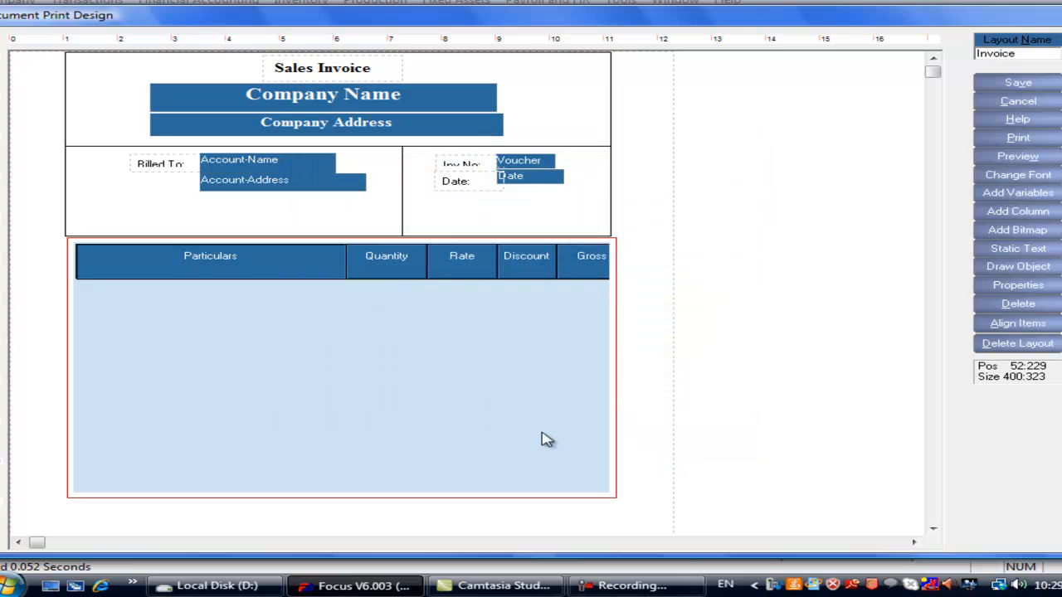
- Add a static text "Terms & Conditions:" of about 153 by 29 just below the left end of the item table
{"action": "scroll", "coordinate": [939, 501], "scroll_direction": "down", "scroll_amount": 2}
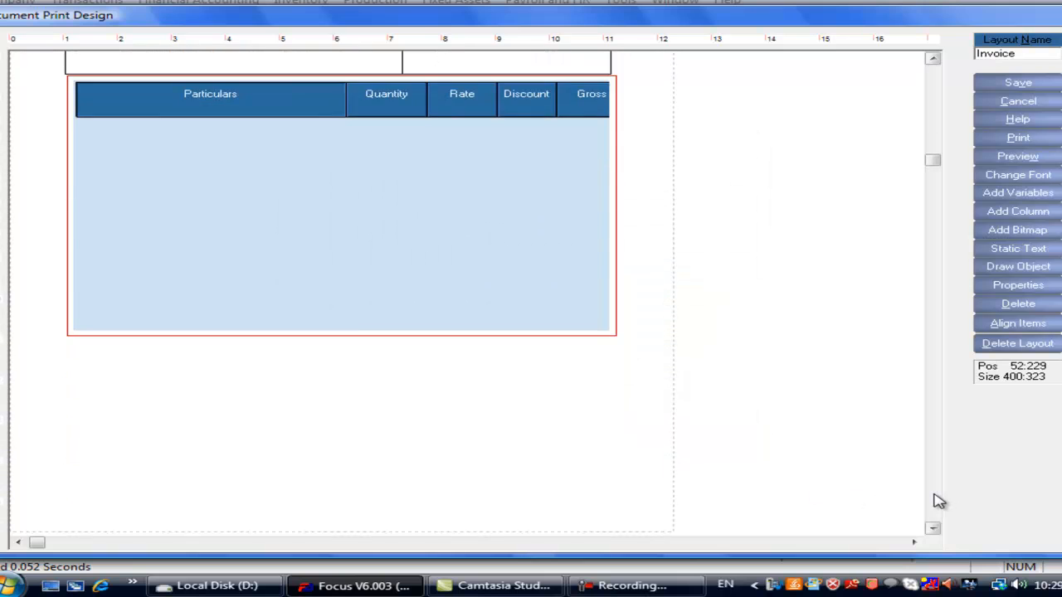
{"action": "scroll", "coordinate": [938, 501], "scroll_direction": "down", "scroll_amount": 1}
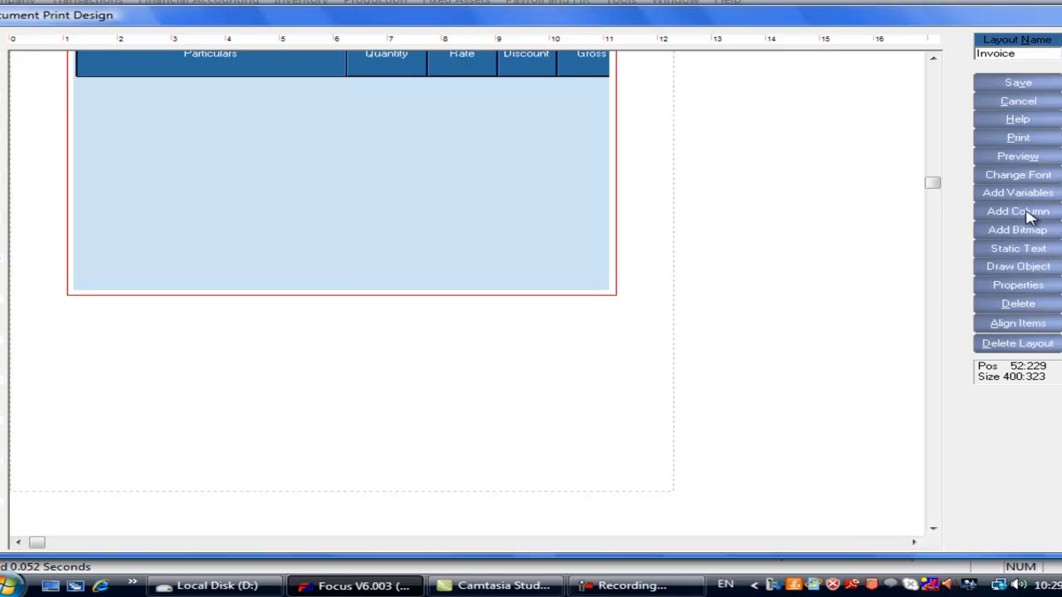
{"action": "left_click", "coordinate": [1025, 248]}
{"action": "left_click", "coordinate": [434, 378]}
{"action": "left_click_drag", "start_coordinate": [190, 318], "coordinate": [240, 307]}
{"action": "double_click", "coordinate": [109, 320]}
{"action": "type", "text": "Terms & Conditions:"}
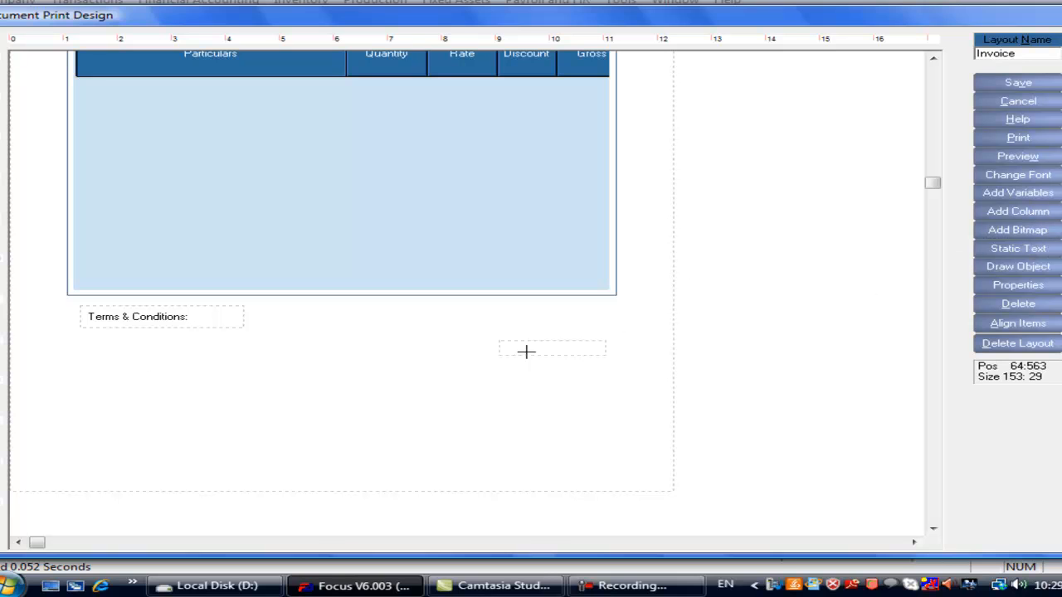
- Add the static text "1. Goods Once Sold will Not be Taken Back." beneath the terms heading, about 266 by 31
{"action": "left_click", "coordinate": [109, 353]}
{"action": "left_click_drag", "start_coordinate": [186, 341], "coordinate": [366, 331]}
{"action": "double_click", "coordinate": [129, 347]}
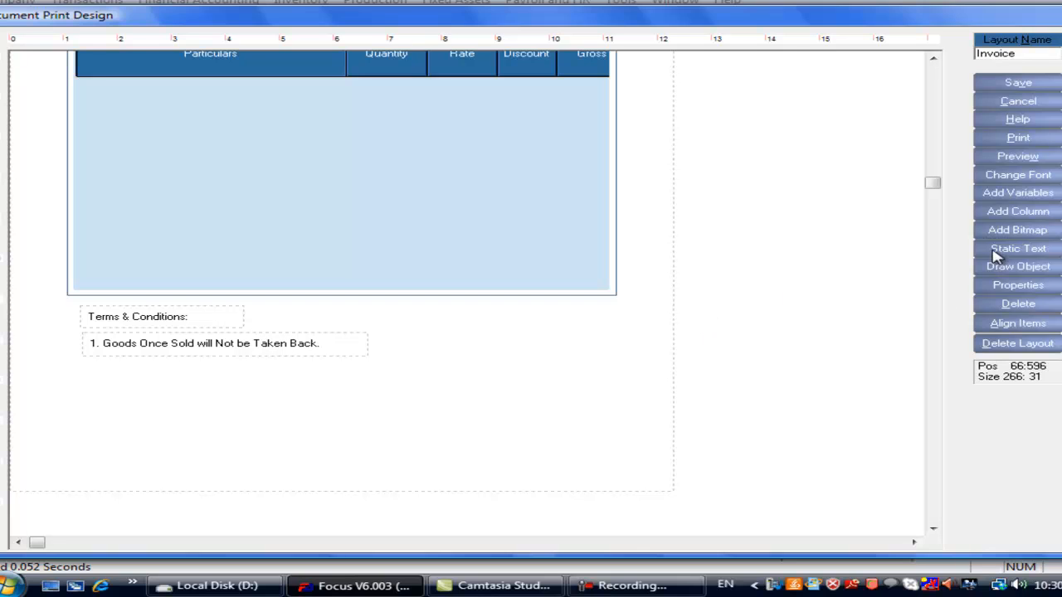
- Add an "Authorized Signatory" static text of about 127 by 31 below the terms, near the right end of the item table
{"action": "left_click", "coordinate": [424, 393]}
{"action": "left_click_drag", "start_coordinate": [500, 387], "coordinate": [615, 379]}
{"action": "double_click", "coordinate": [436, 395]}
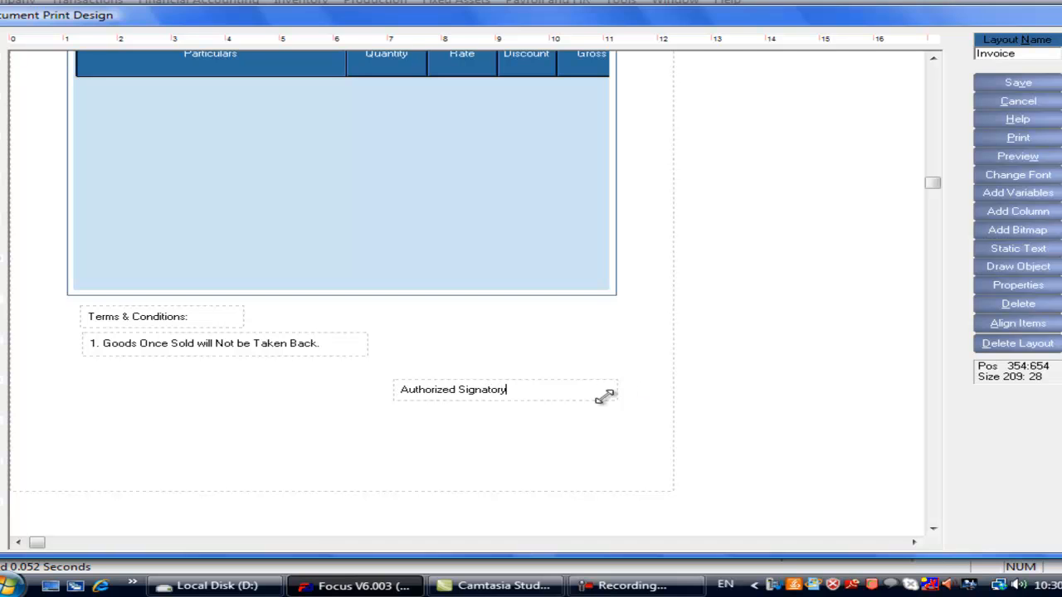
{"action": "left_click_drag", "start_coordinate": [616, 379], "coordinate": [557, 383]}
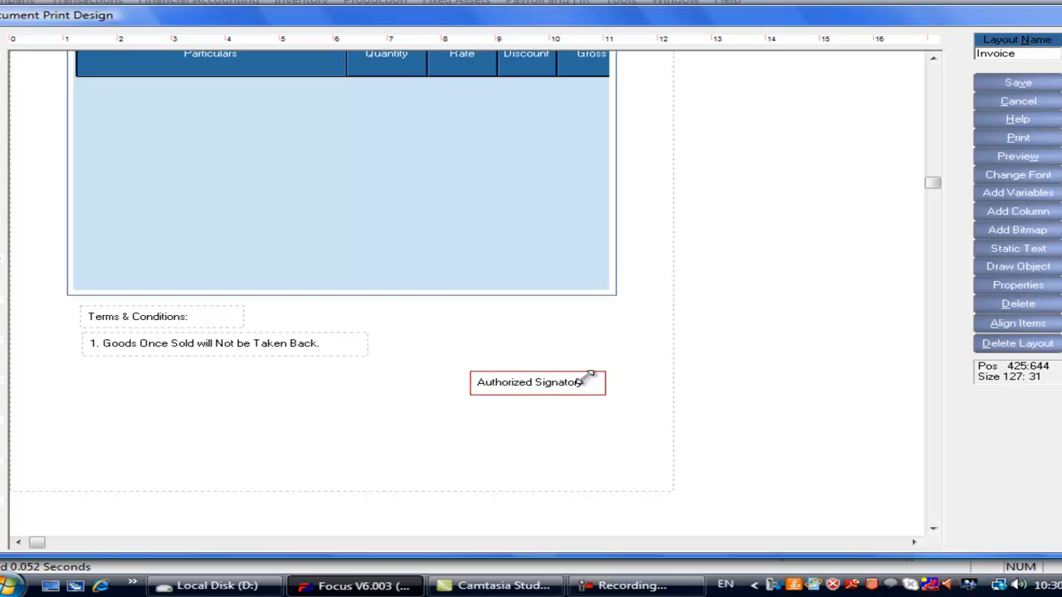
- Draw a box around the terms and signatory texts and stretch it to match the item table's left and right edges
{"action": "left_click", "coordinate": [1018, 267]}
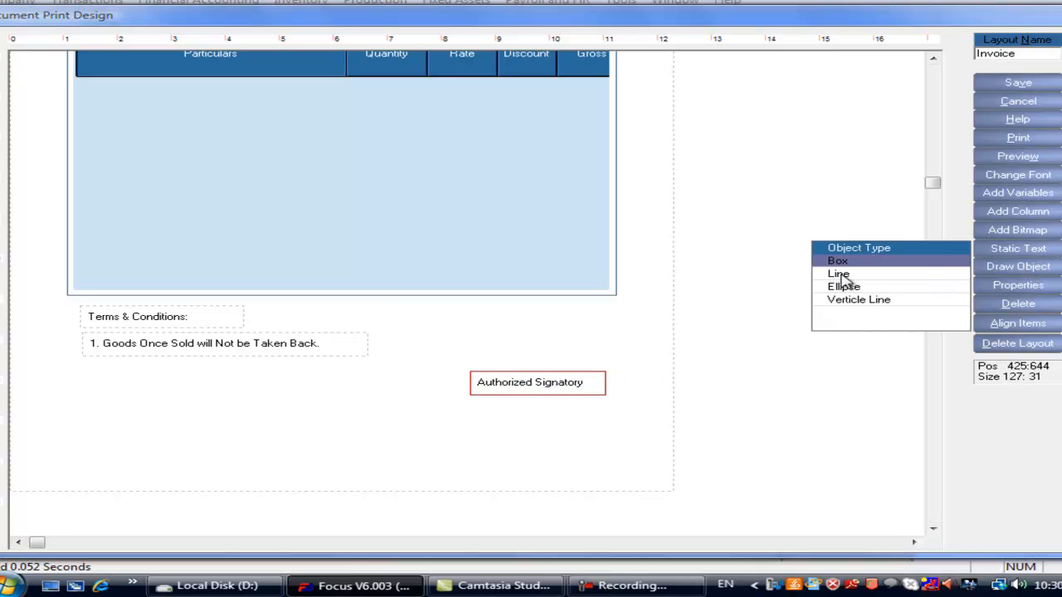
{"action": "left_click", "coordinate": [842, 264]}
{"action": "left_click_drag", "start_coordinate": [40, 47], "coordinate": [69, 304]}
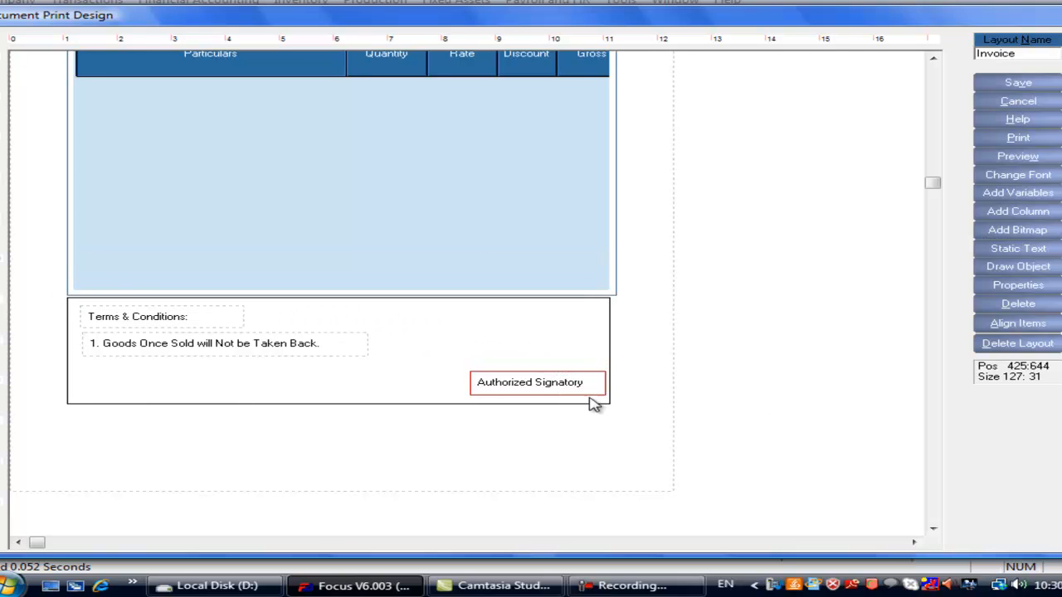
{"action": "left_click_drag", "start_coordinate": [614, 330], "coordinate": [621, 329]}
{"action": "left_click_drag", "start_coordinate": [73, 304], "coordinate": [68, 304]}
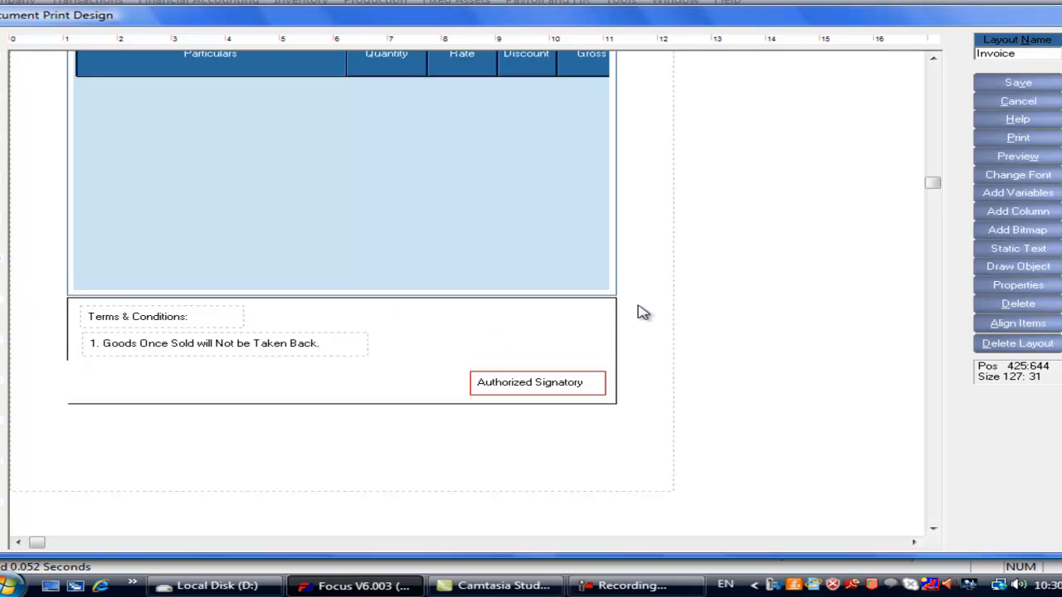
- Preview the finished layout, then close the print design and the invoice without printing
{"action": "left_click", "coordinate": [1027, 161]}
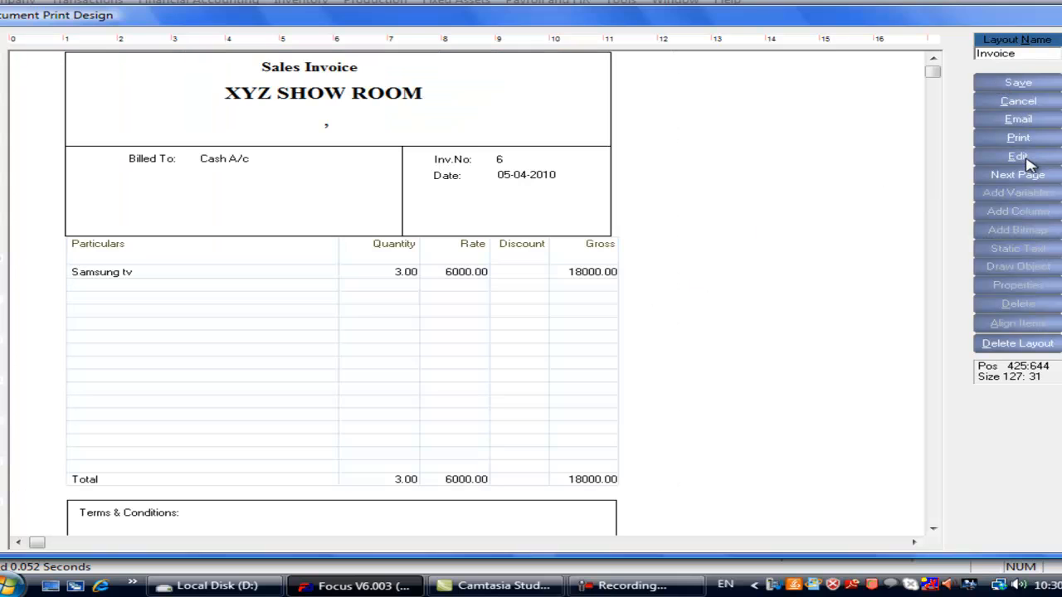
{"action": "left_click", "coordinate": [1012, 104]}
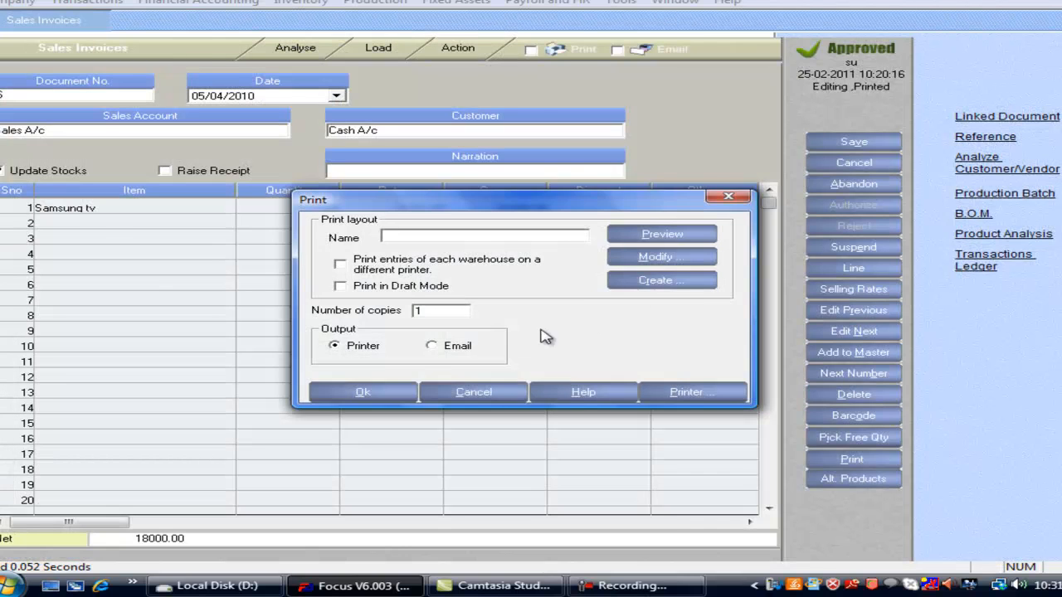
{"action": "left_click", "coordinate": [487, 395]}
{"action": "key", "text": "Escape"}
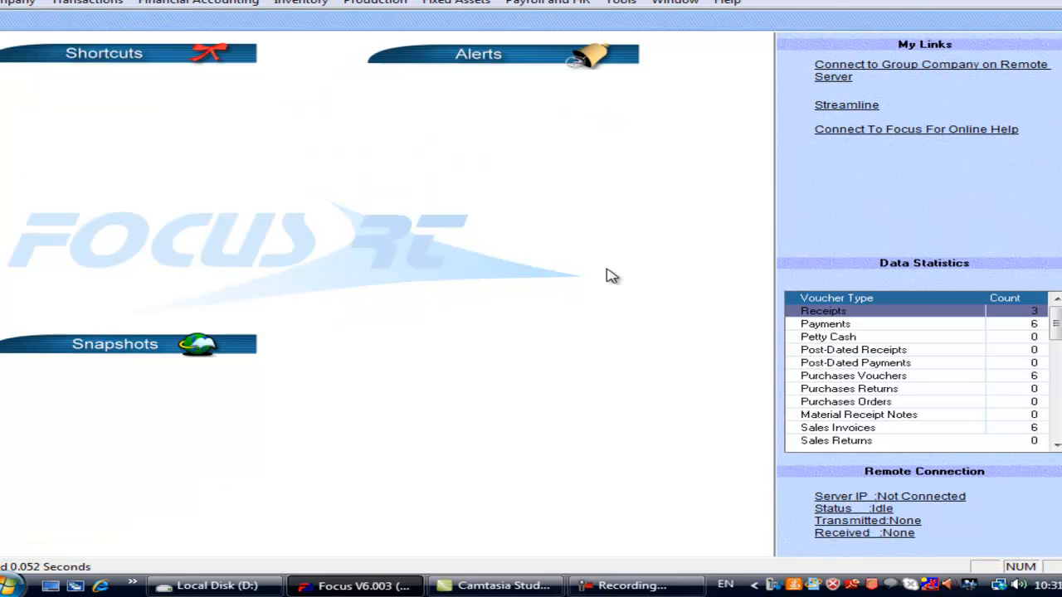
- Edit the company details to fill in the company's address
{"action": "left_click", "coordinate": [25, 4]}
{"action": "left_click", "coordinate": [76, 182]}
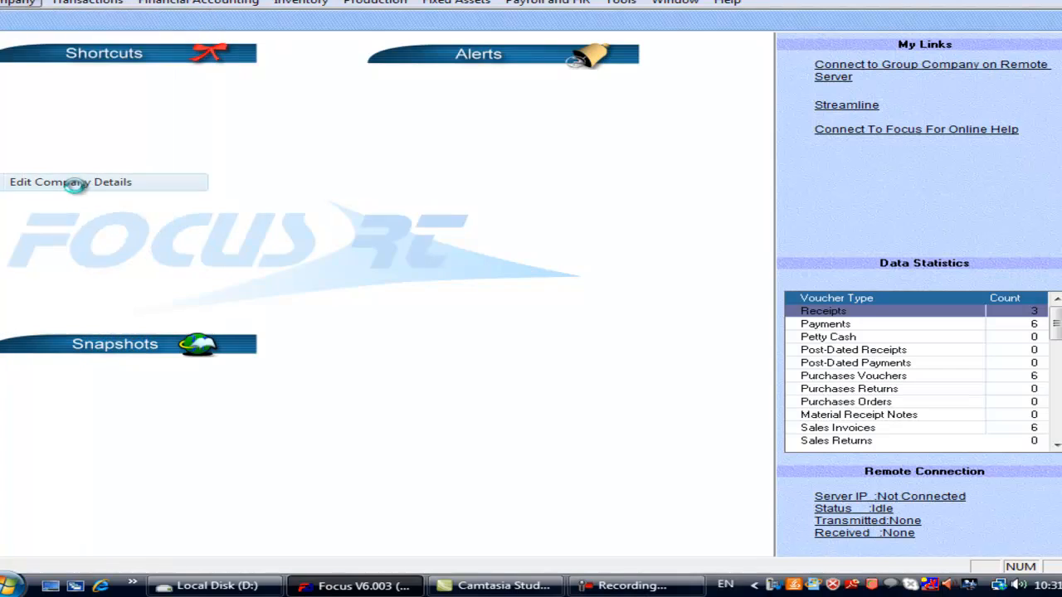
{"action": "left_click", "coordinate": [479, 132]}
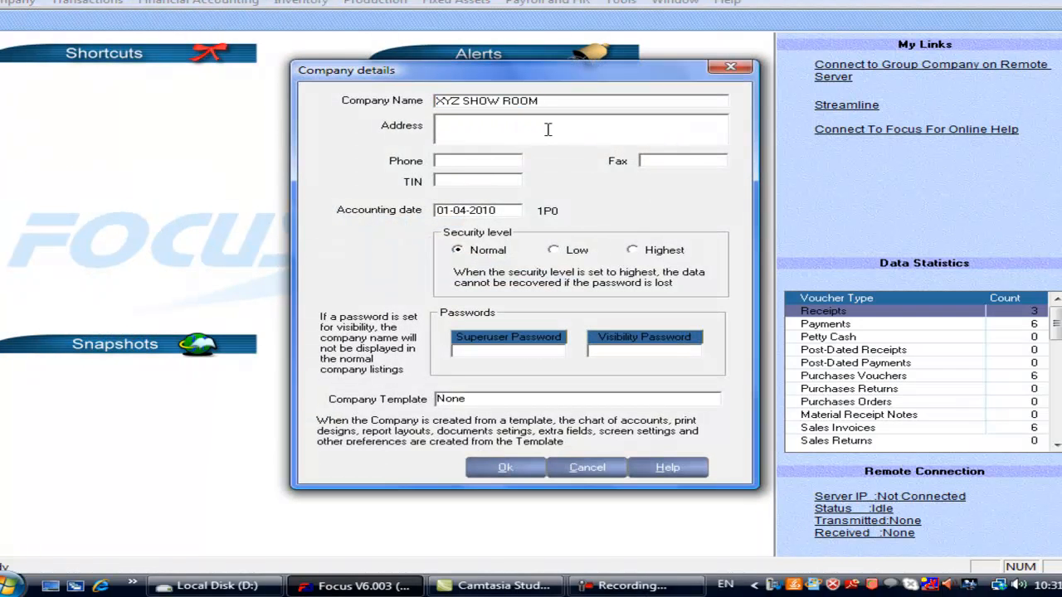
{"action": "type", "text": "BANJARA HILLS,"}
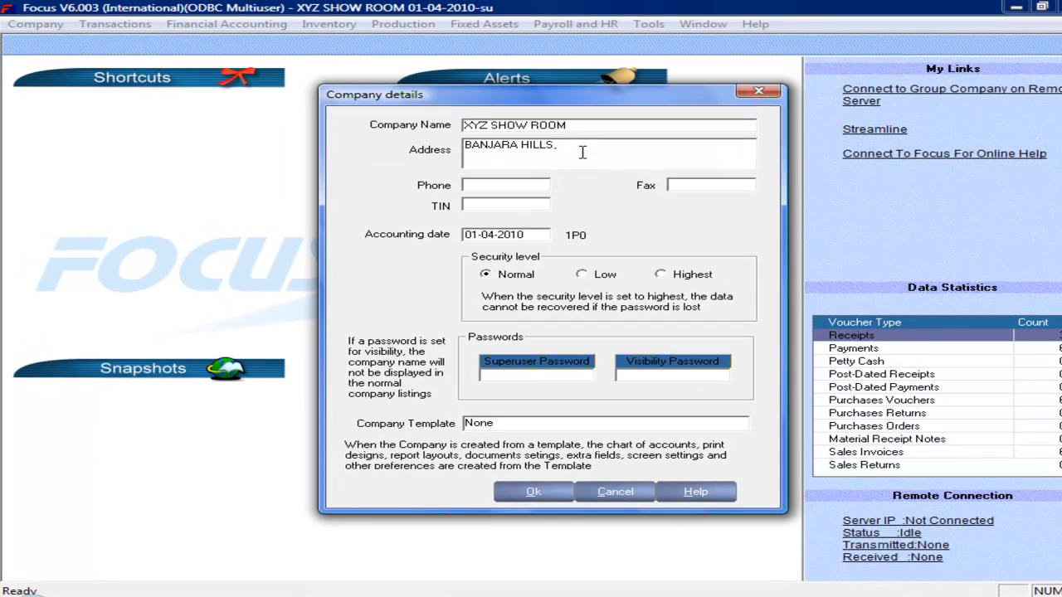
{"action": "type", "text": "DERABAD"}
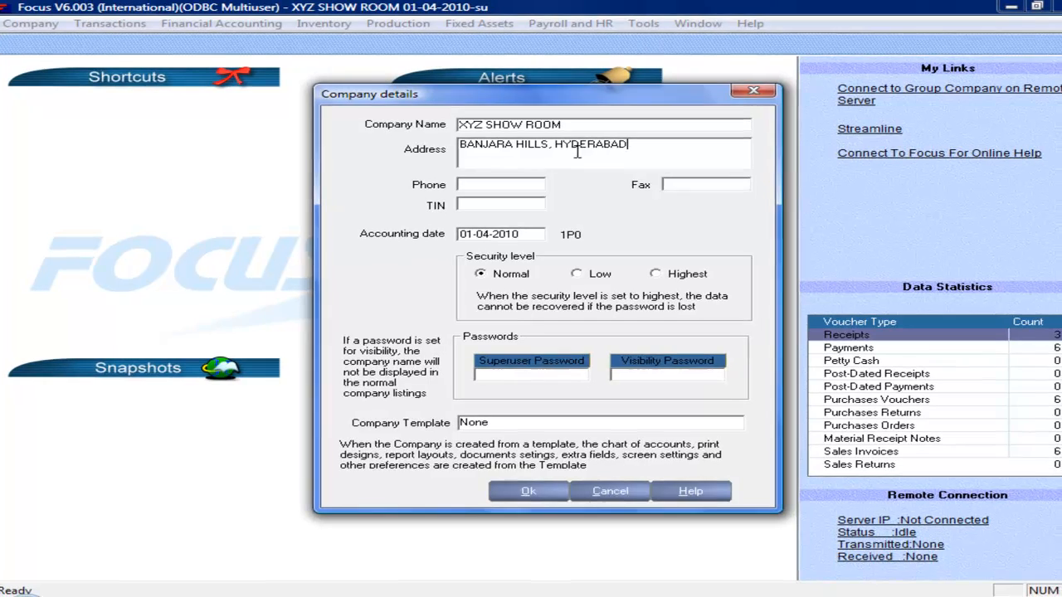
{"action": "left_click", "coordinate": [531, 492]}
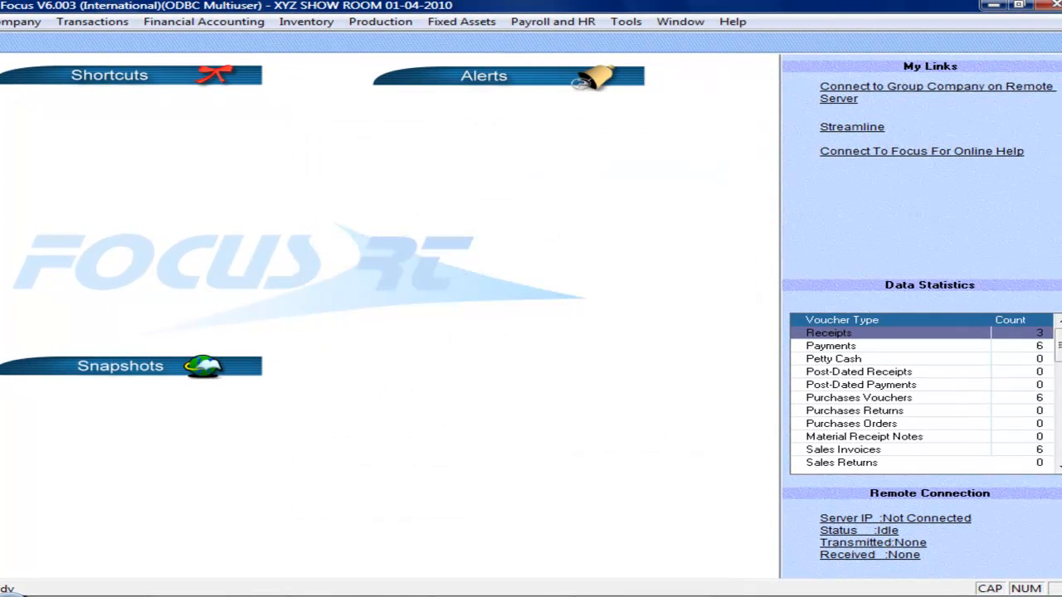
- Fill in the address and city of the customer account listed just above Samsung India Pvt Ltd, and close the accounts list
{"action": "left_click", "coordinate": [30, 27]}
{"action": "mouse_move", "coordinate": [116, 284]}
{"action": "left_click", "coordinate": [331, 354]}
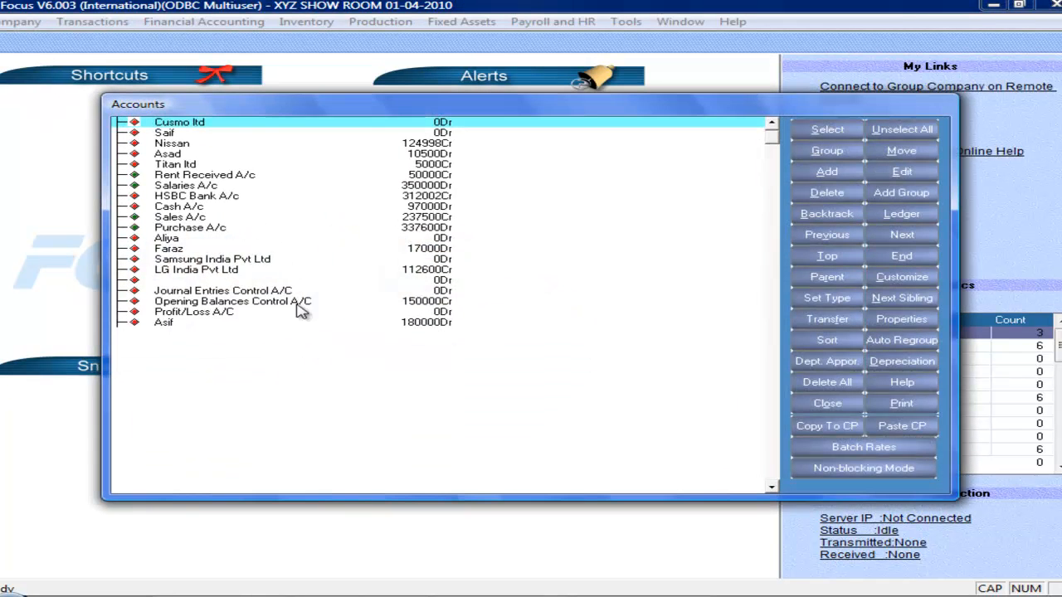
{"action": "left_click", "coordinate": [240, 251]}
{"action": "double_click", "coordinate": [241, 251]}
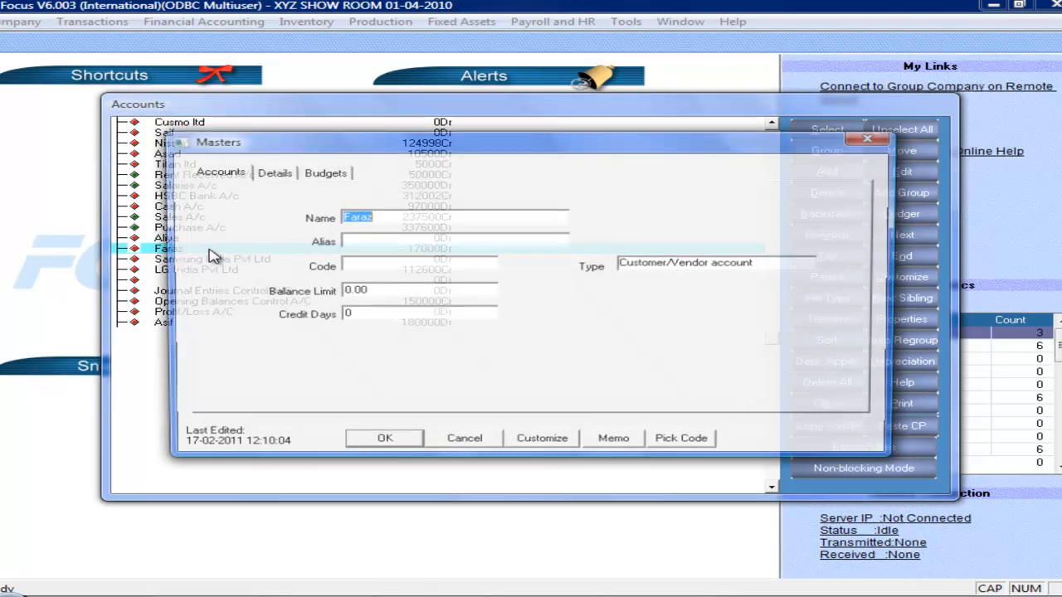
{"action": "left_click", "coordinate": [277, 176]}
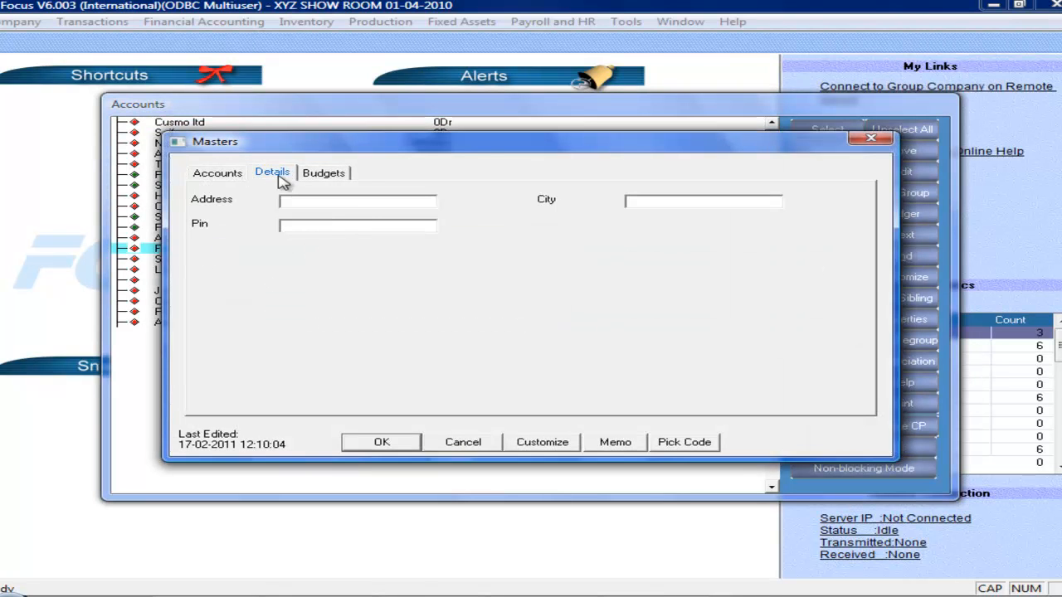
{"action": "left_click", "coordinate": [322, 197]}
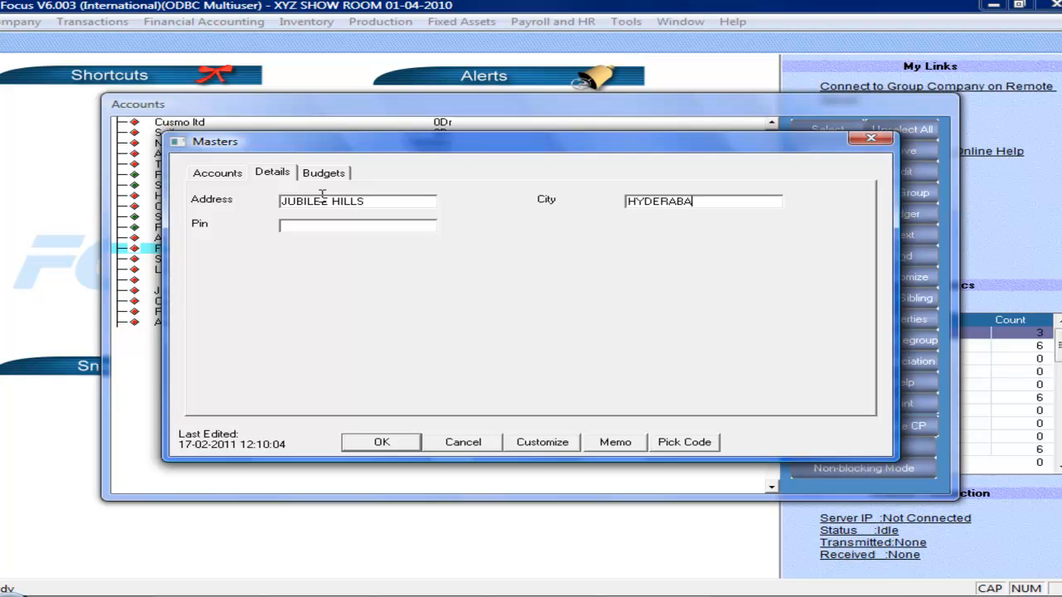
{"action": "left_click", "coordinate": [396, 444]}
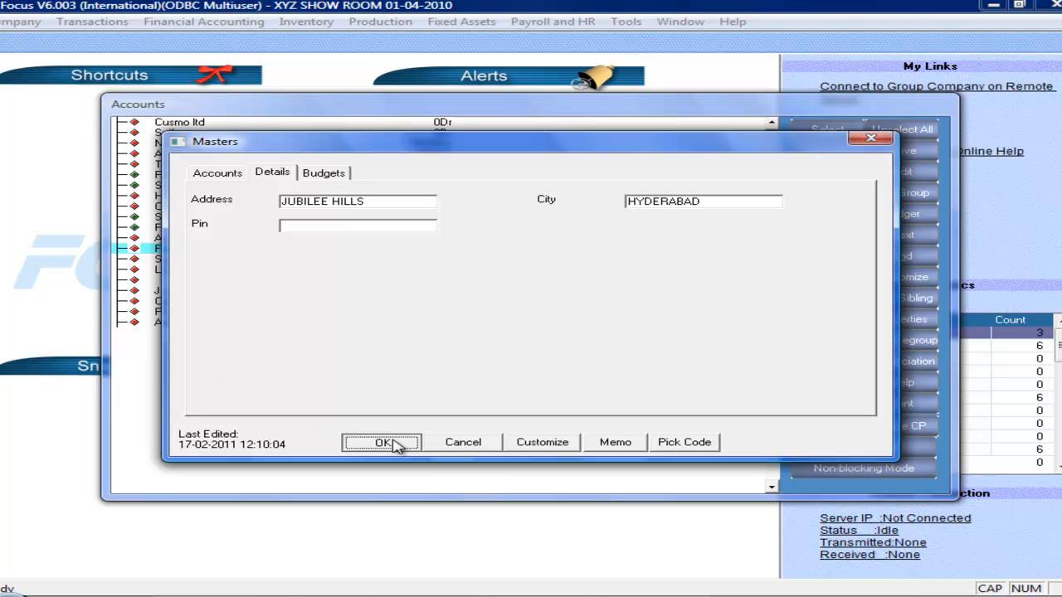
{"action": "key", "text": "Escape"}
- Open sales invoice number 6 for editing
{"action": "left_click", "coordinate": [93, 22]}
{"action": "mouse_move", "coordinate": [176, 77]}
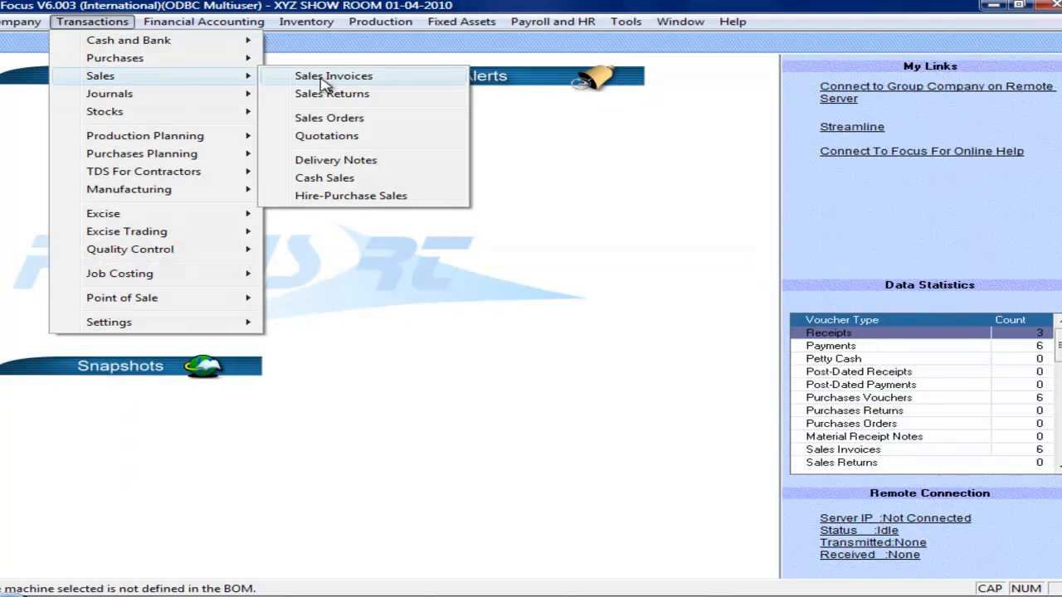
{"action": "left_click", "coordinate": [330, 79]}
{"action": "type", "text": "6"}
{"action": "key", "text": "Return"}
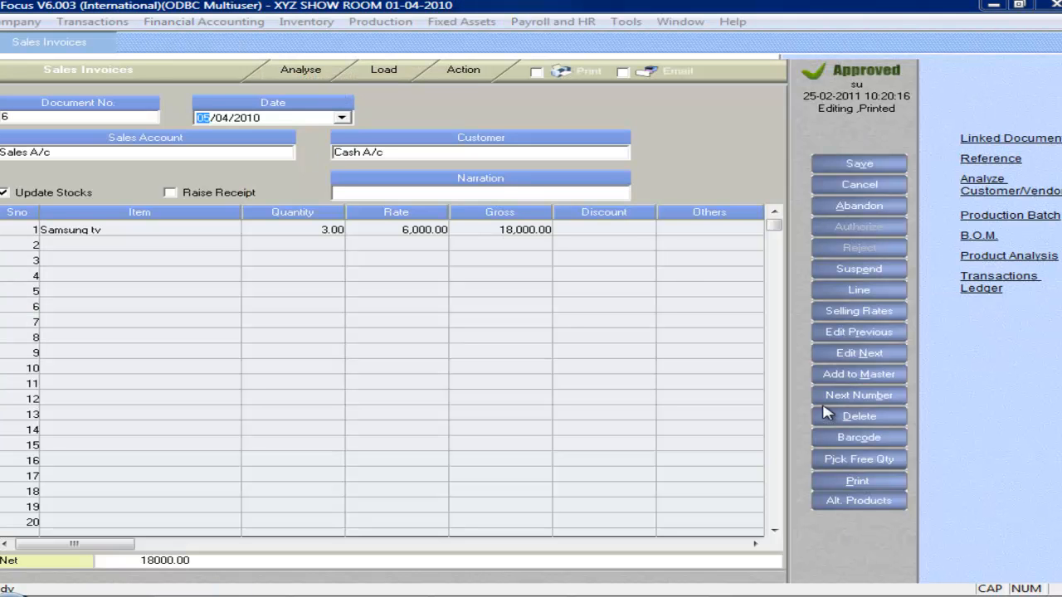
- Go back to sales invoice number 1 and send it for printing, accepting the bill-wise adjustment
{"action": "key", "text": "Page_Up"}
{"action": "key", "text": "Page_Up"}
{"action": "key", "text": "Page_Up"}
{"action": "key", "text": "Page_Up"}
{"action": "key", "text": "Page_Up"}
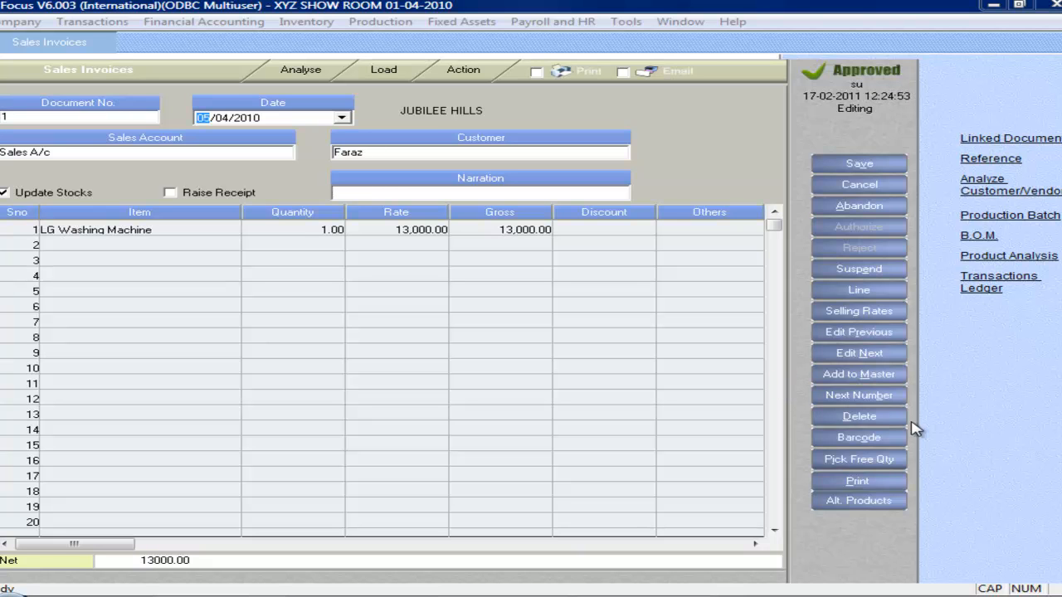
{"action": "left_click", "coordinate": [858, 481]}
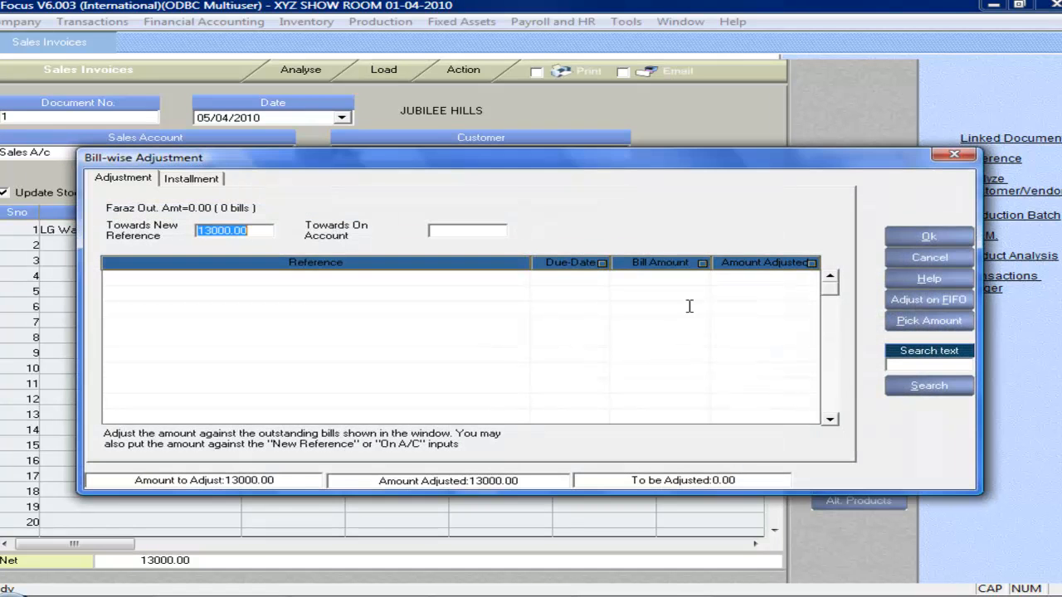
{"action": "left_click", "coordinate": [928, 239]}
- Choose the Invoice print layout, preview the whole page with it, and close the preview
{"action": "left_click", "coordinate": [585, 258]}
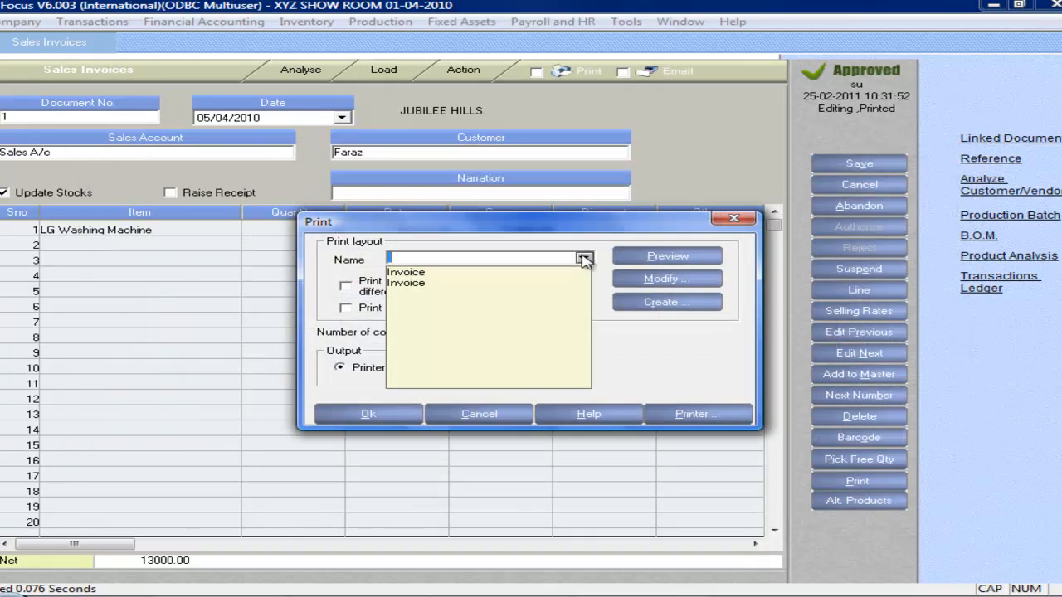
{"action": "left_click", "coordinate": [420, 281]}
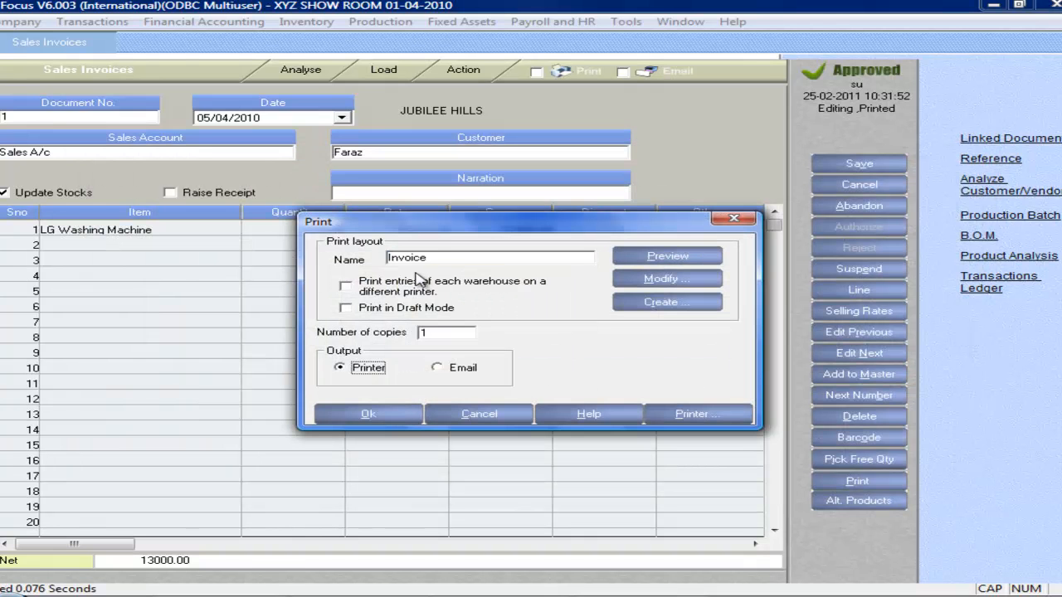
{"action": "left_click", "coordinate": [655, 259]}
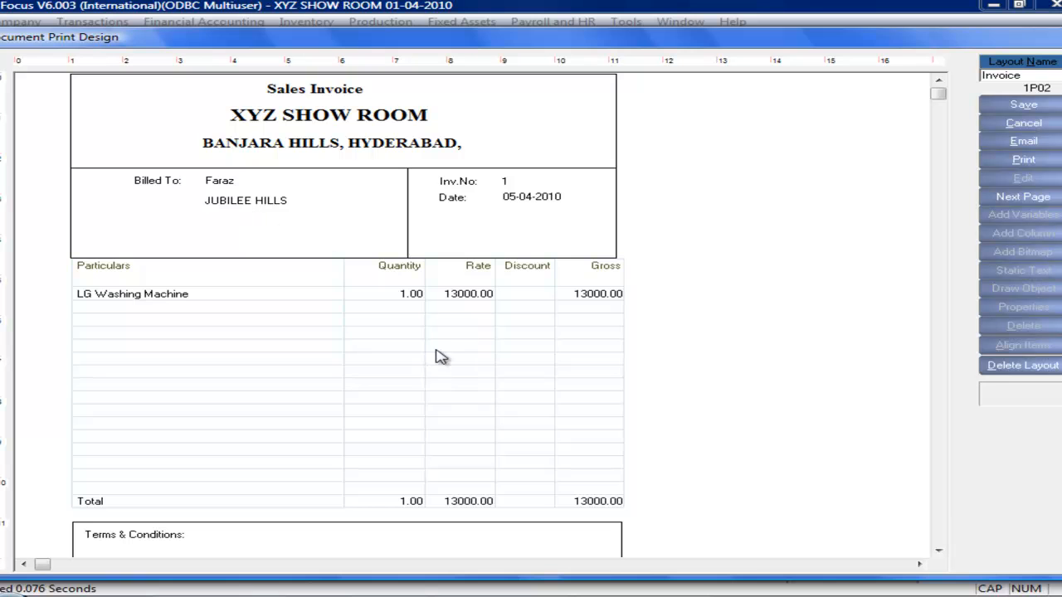
{"action": "scroll", "coordinate": [942, 508], "scroll_direction": "down", "scroll_amount": 2}
{"action": "scroll", "coordinate": [942, 508], "scroll_direction": "down", "scroll_amount": 2}
{"action": "scroll", "coordinate": [938, 108], "scroll_direction": "up", "scroll_amount": 3}
{"action": "left_click", "coordinate": [1022, 124]}
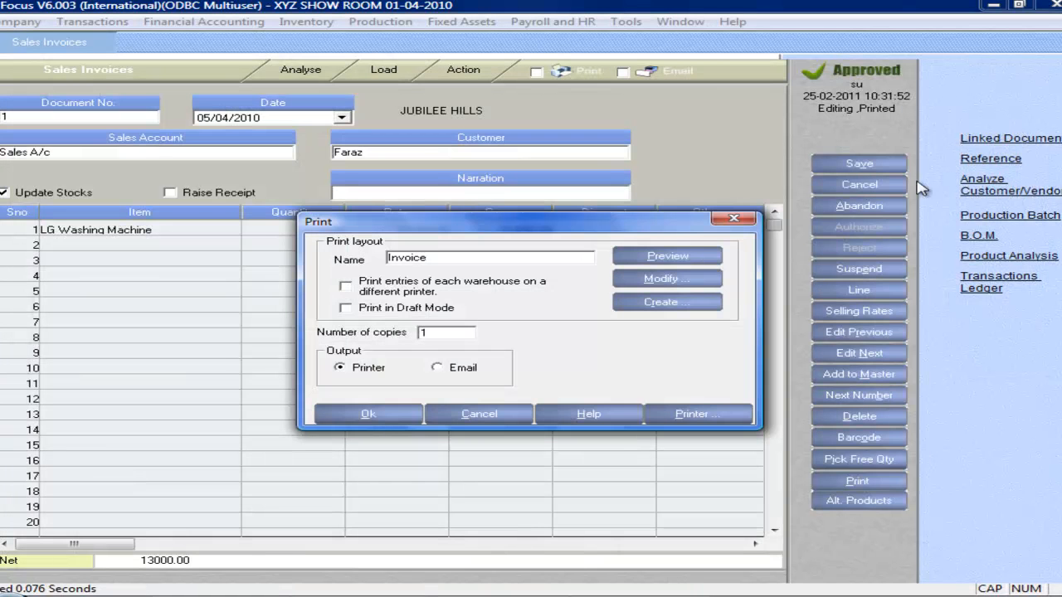
- Open the Invoice layout for modification, examine the bitmap, drawing object and Date field property options, and close the design without changes
{"action": "left_click", "coordinate": [701, 290]}
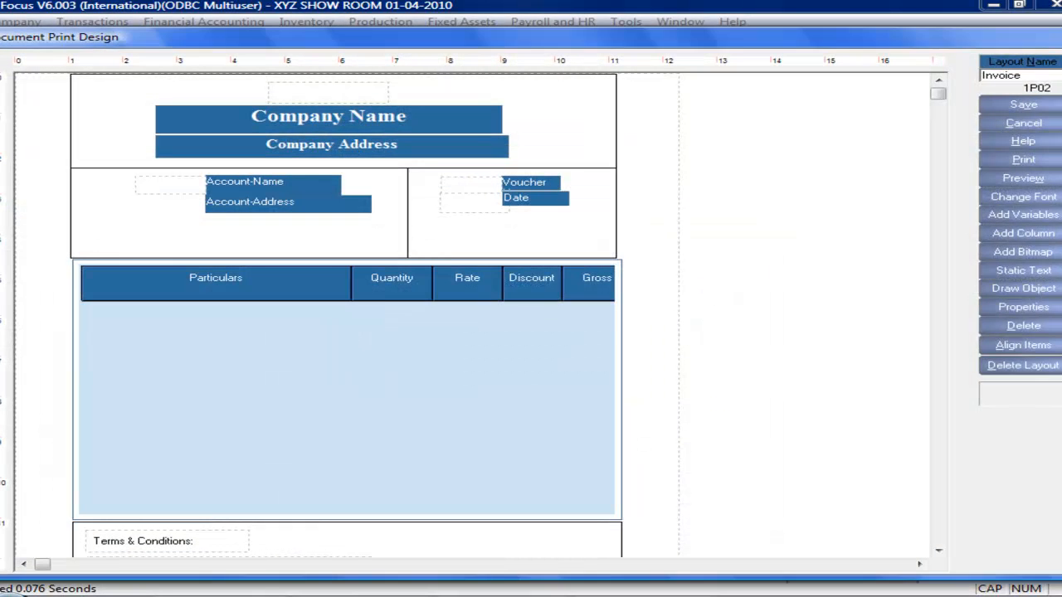
{"action": "left_click", "coordinate": [1036, 254]}
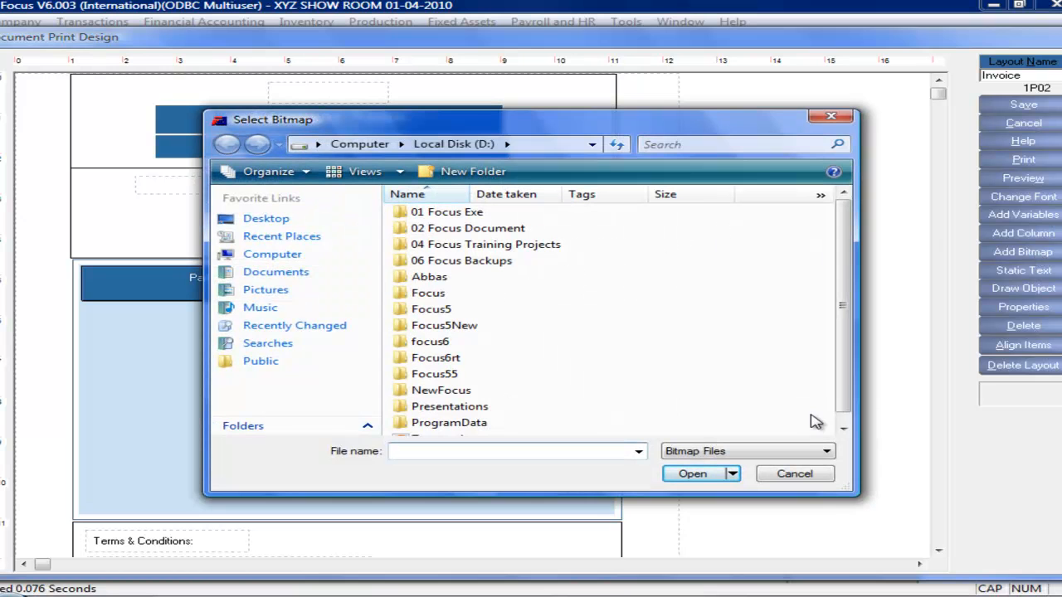
{"action": "left_click", "coordinate": [794, 474]}
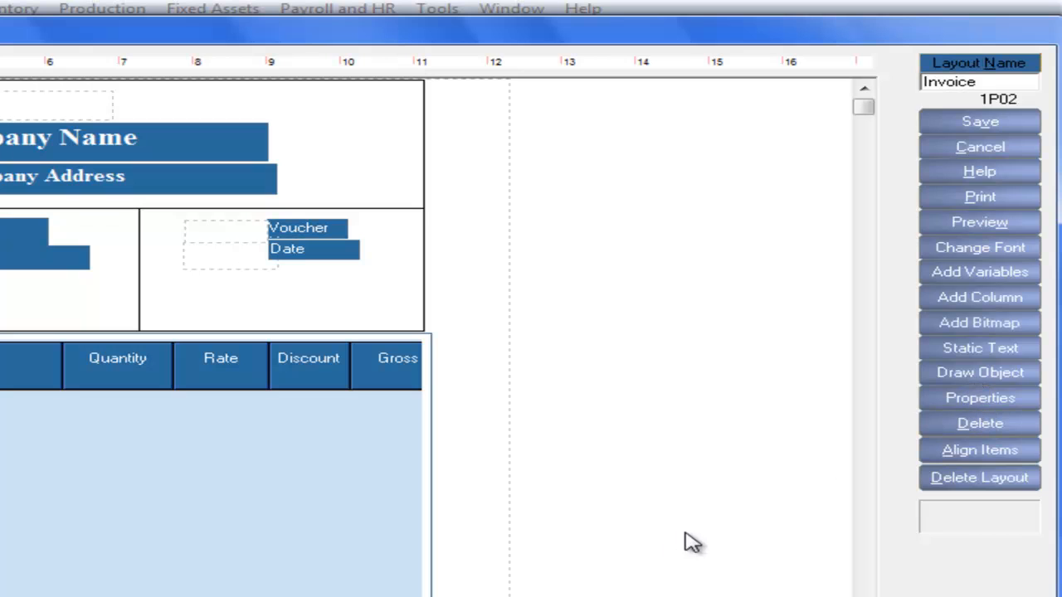
{"action": "left_click", "coordinate": [348, 253]}
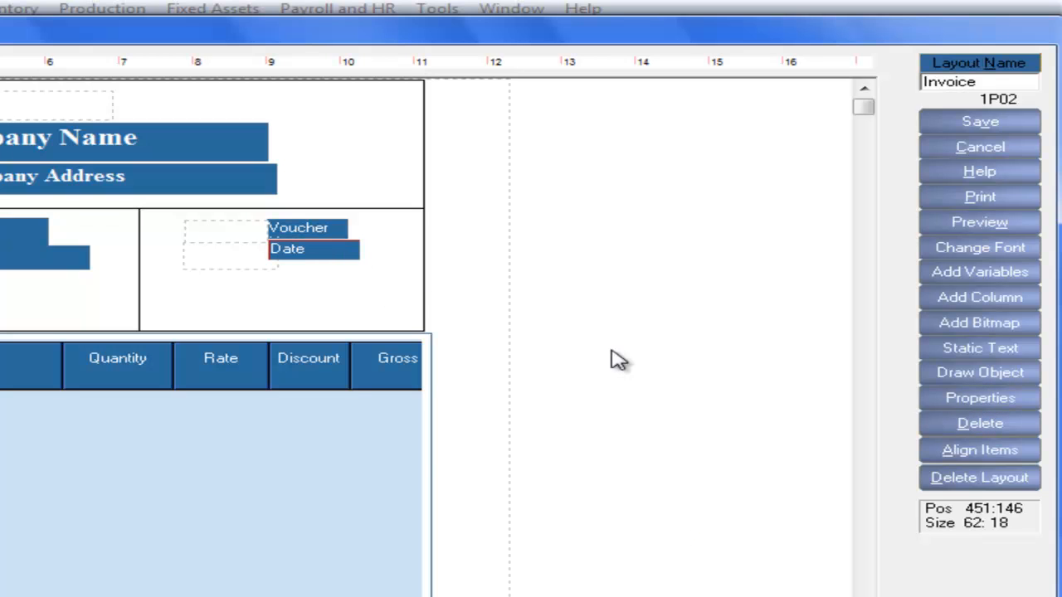
{"action": "left_click", "coordinate": [988, 380]}
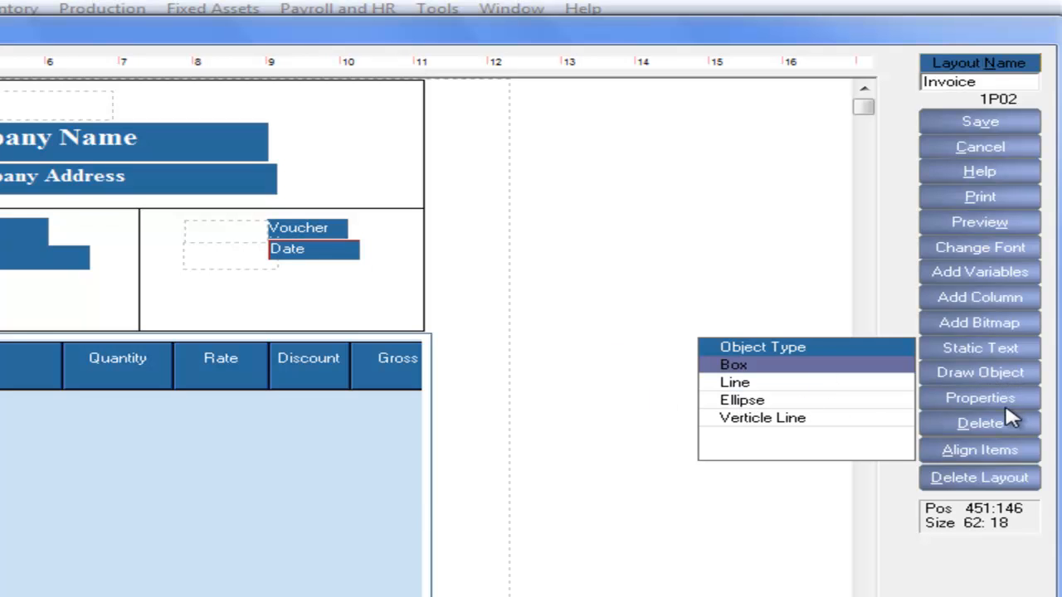
{"action": "left_click", "coordinate": [991, 399]}
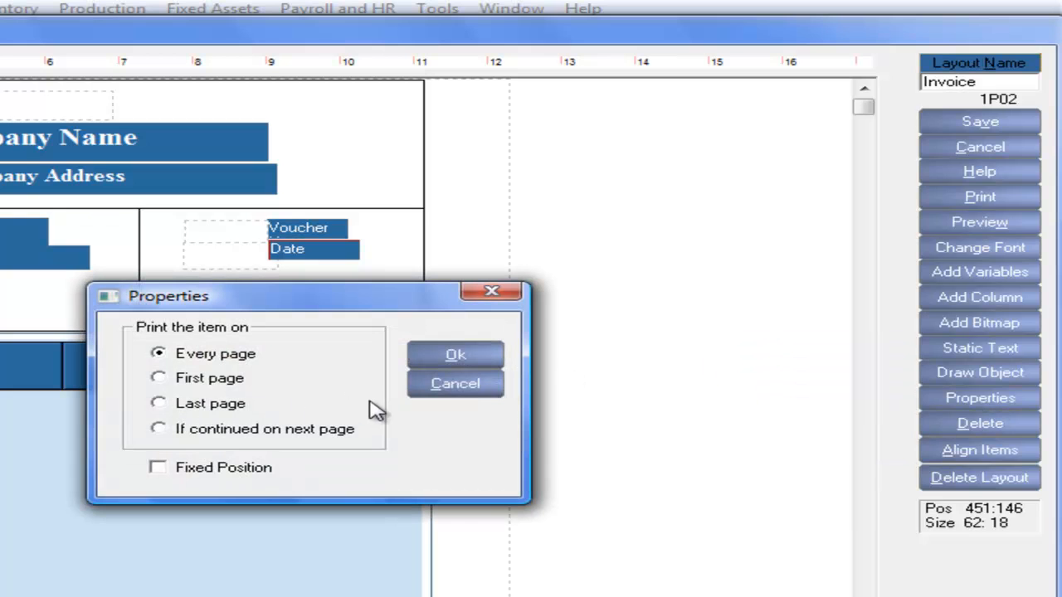
{"action": "left_click", "coordinate": [435, 390]}
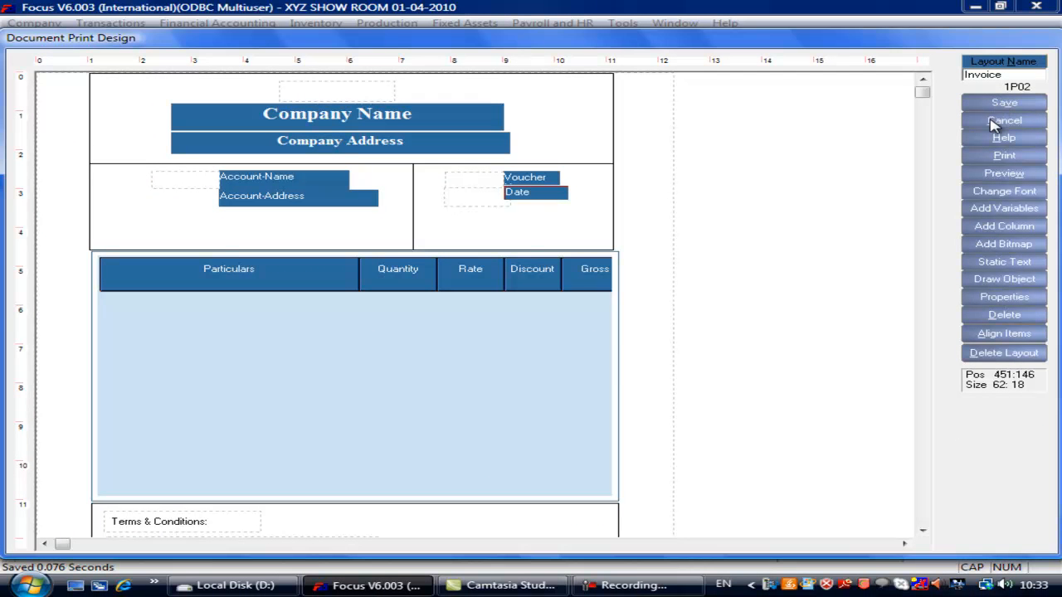
{"action": "left_click", "coordinate": [1002, 121]}
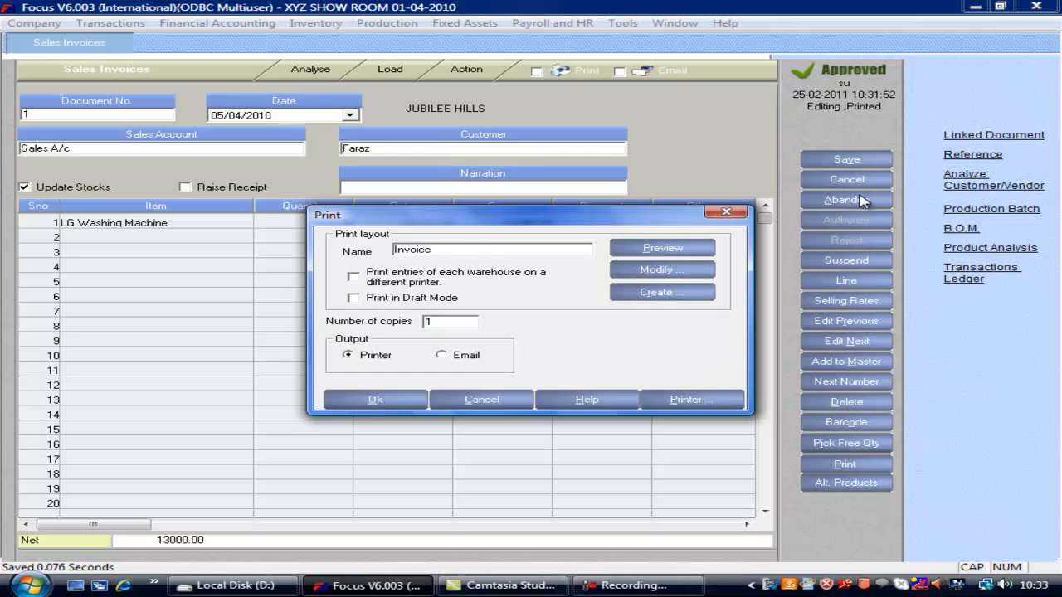
- Preview invoice 1 once more, briefly reopen the layout design, and return to the print settings
{"action": "left_click", "coordinate": [686, 249]}
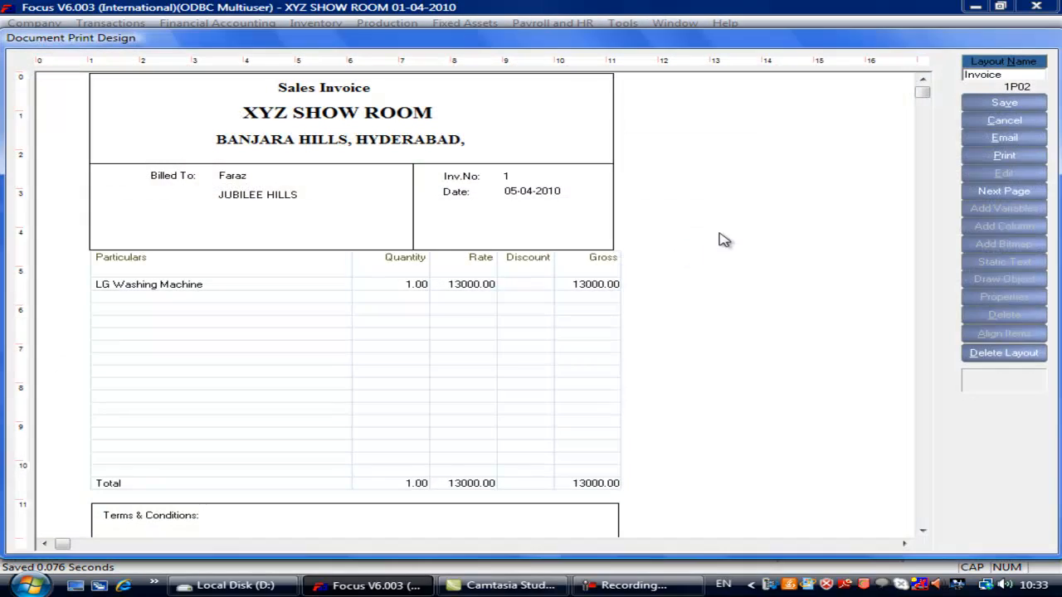
{"action": "left_click", "coordinate": [1002, 120]}
{"action": "left_click", "coordinate": [680, 271]}
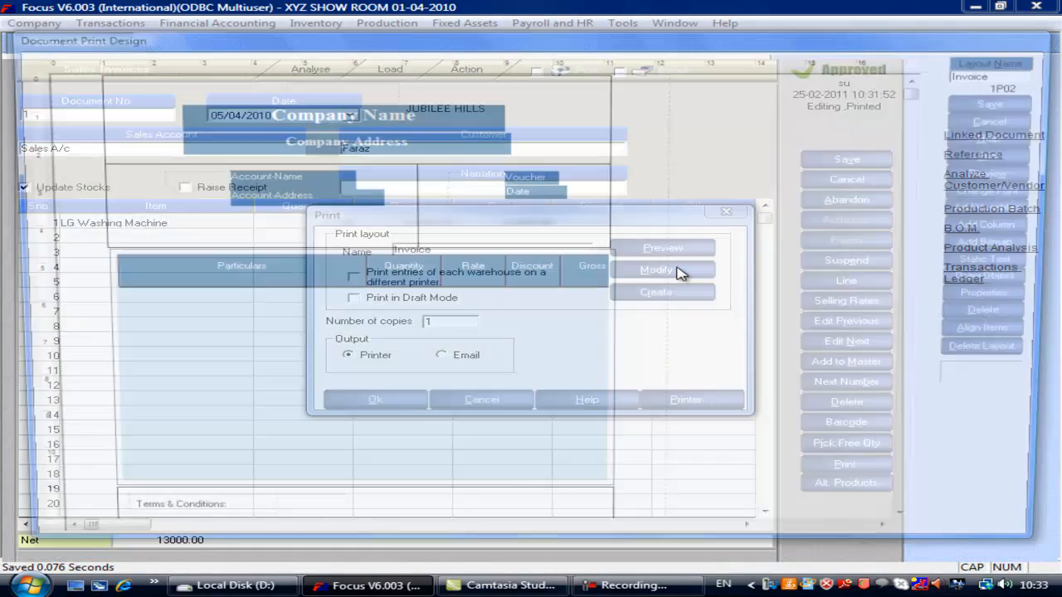
{"action": "left_click", "coordinate": [1006, 123]}
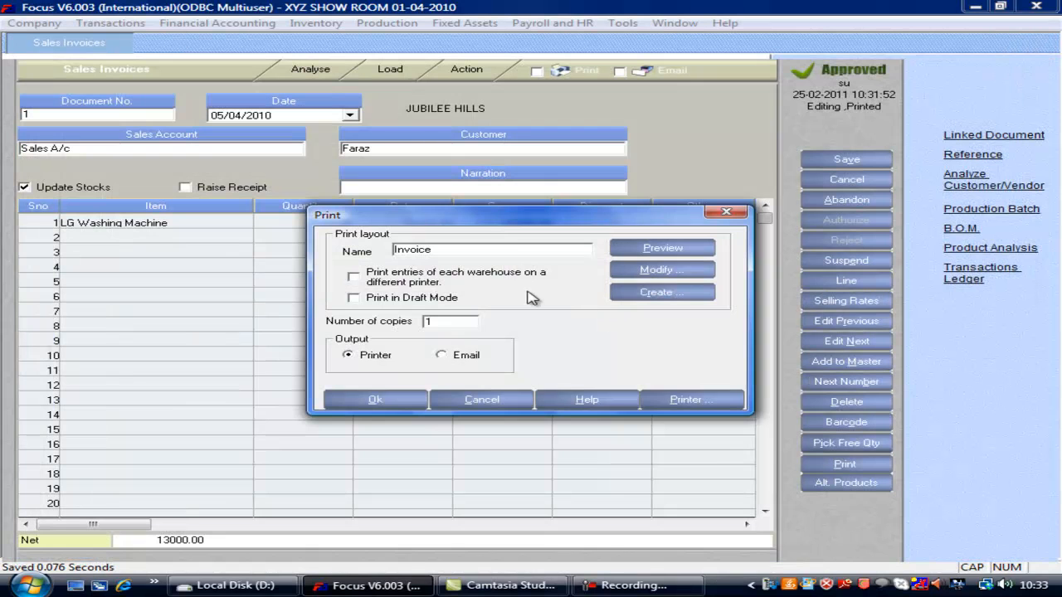
- Print invoice 1 with the Invoice layout to the printer and close the sales invoices
{"action": "left_click", "coordinate": [560, 252]}
{"action": "left_click", "coordinate": [583, 249]}
{"action": "left_click", "coordinate": [481, 268]}
{"action": "left_click", "coordinate": [376, 355]}
{"action": "left_click", "coordinate": [365, 402]}
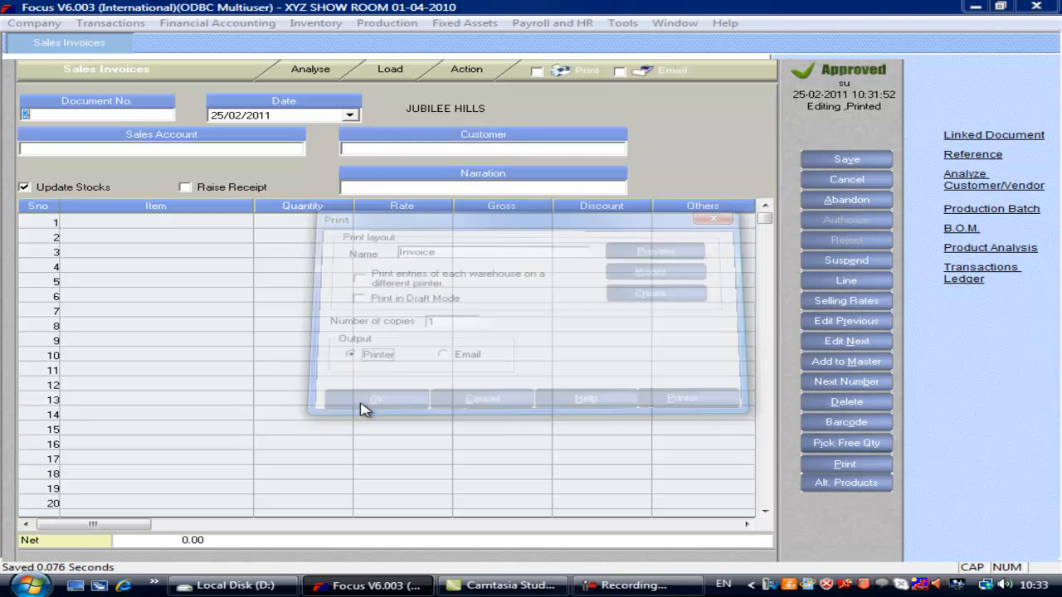
{"action": "key", "text": "Escape"}
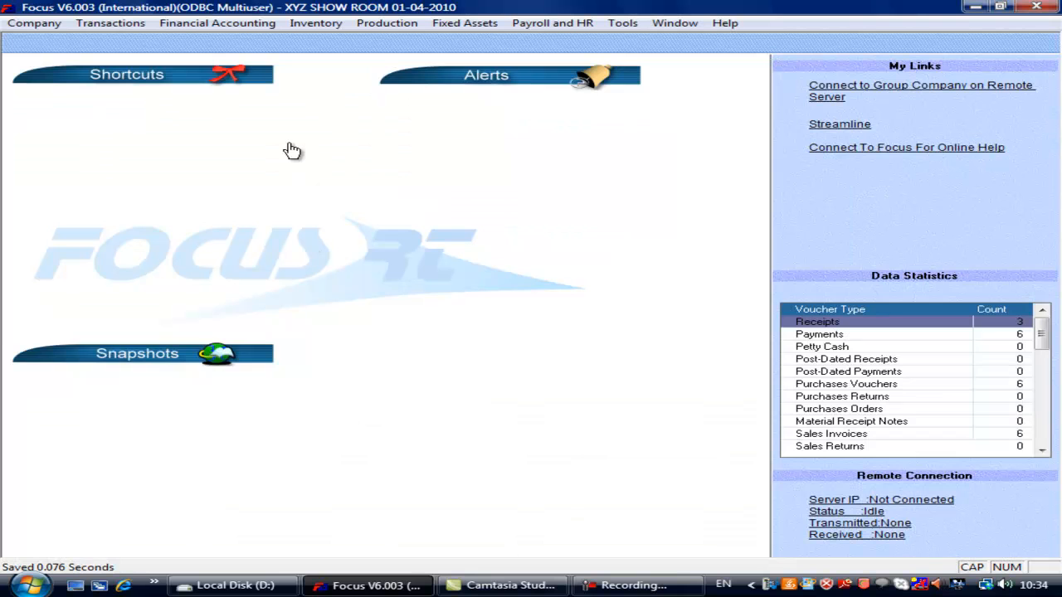
- Open the company ABC (1H0) and confirm its login
{"action": "left_click", "coordinate": [33, 23]}
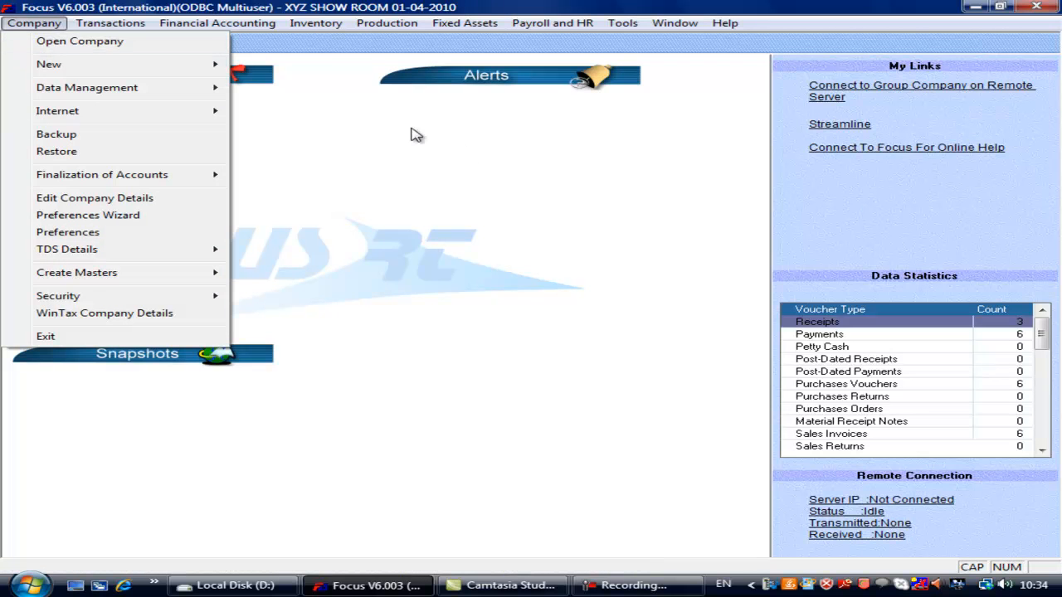
{"action": "left_click", "coordinate": [470, 155]}
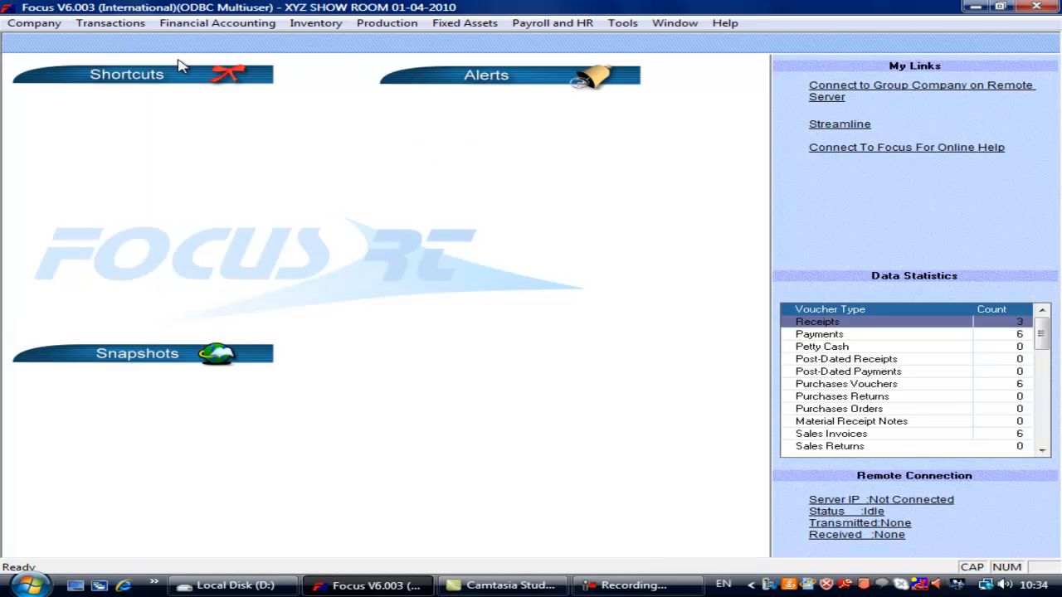
{"action": "left_click", "coordinate": [48, 27]}
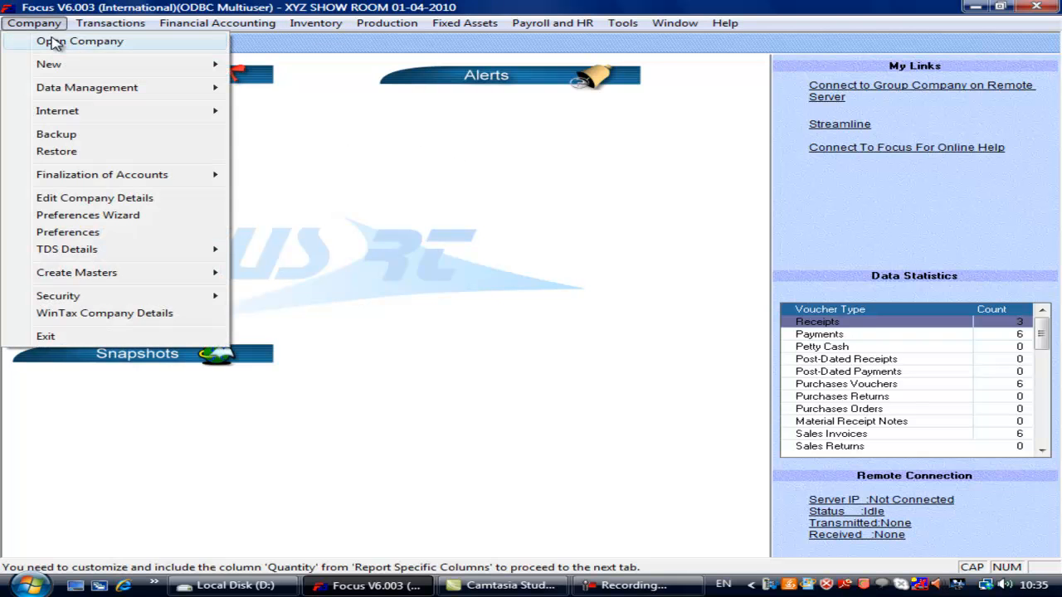
{"action": "left_click", "coordinate": [58, 47]}
{"action": "left_click", "coordinate": [655, 413]}
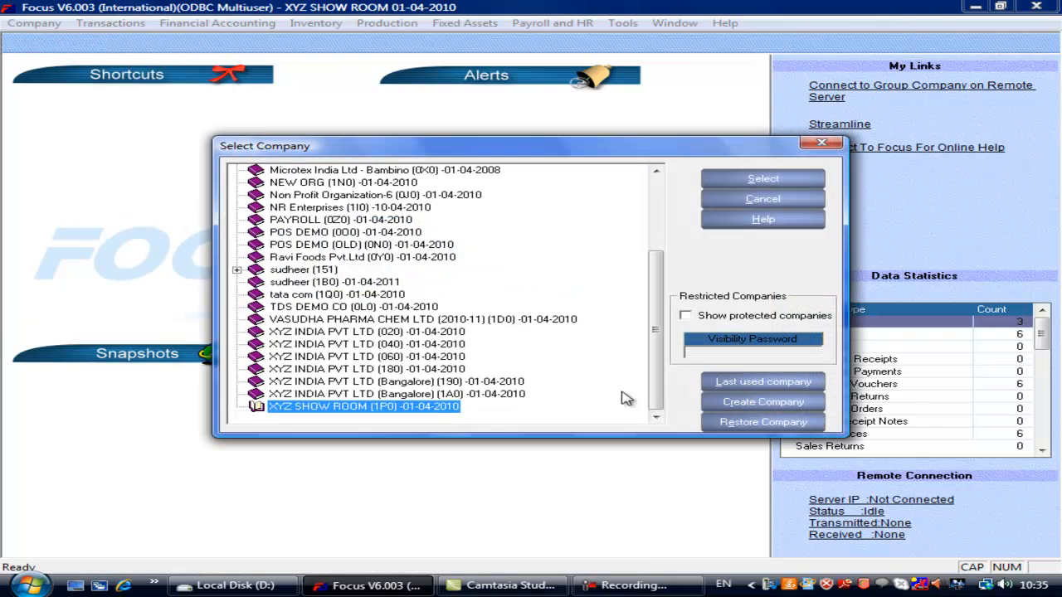
{"action": "scroll", "coordinate": [475, 367], "scroll_direction": "up", "scroll_amount": 5}
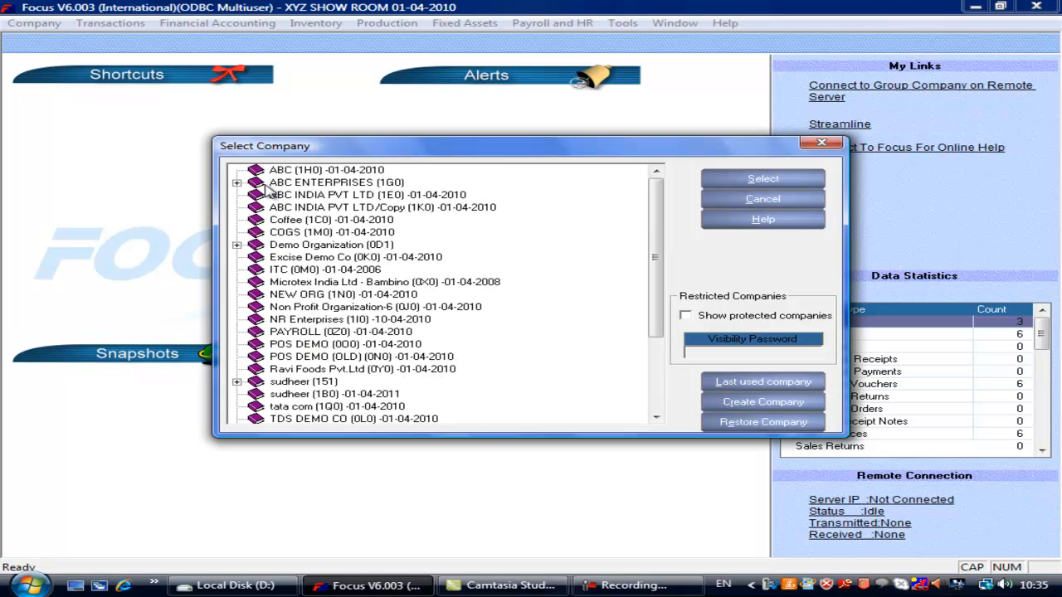
{"action": "left_click", "coordinate": [282, 171]}
{"action": "left_click", "coordinate": [738, 178]}
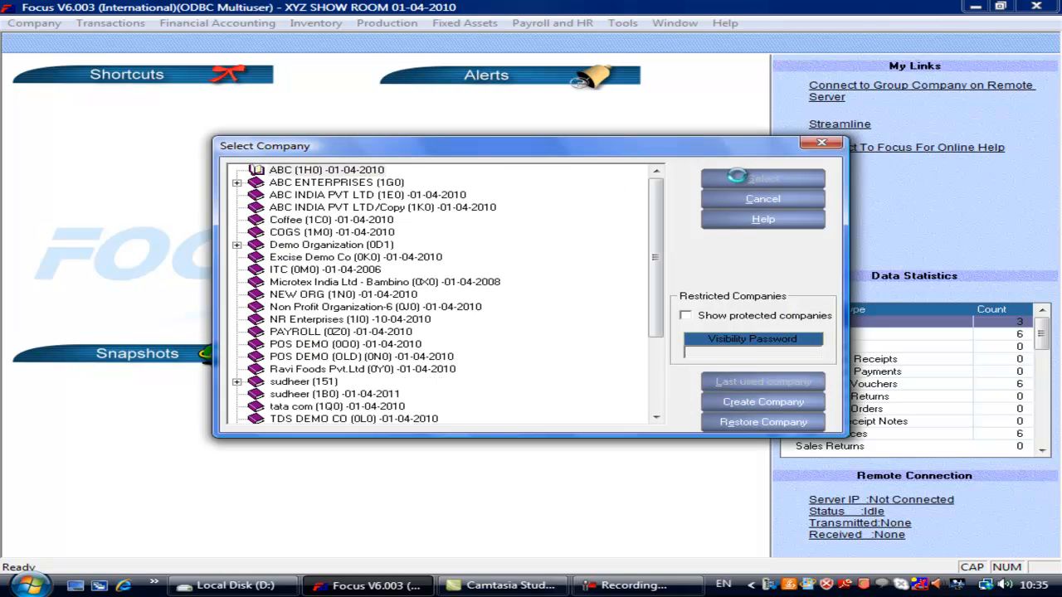
{"action": "left_click", "coordinate": [682, 280]}
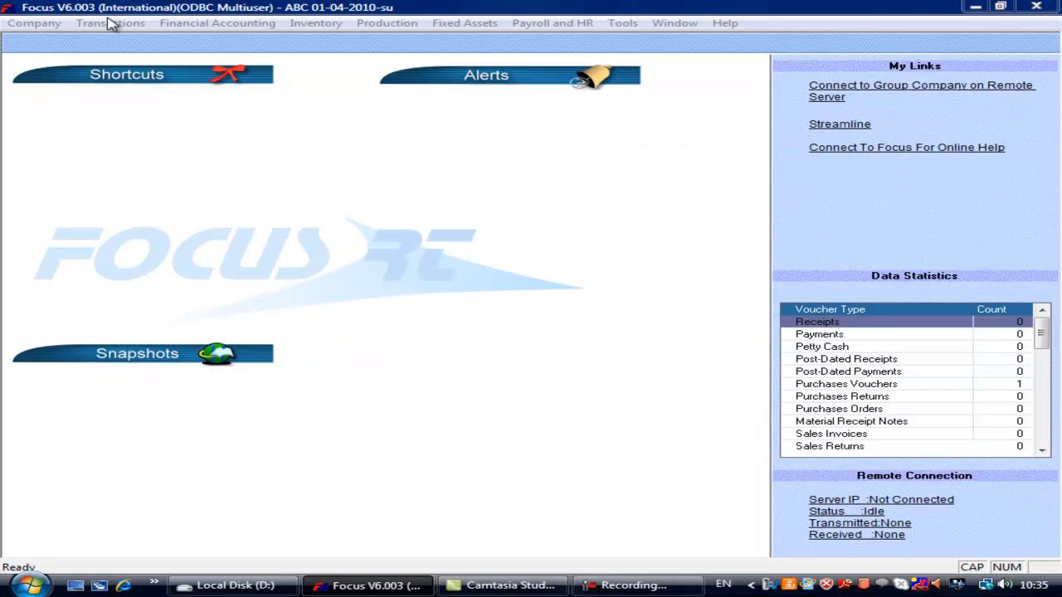
- View a blank sales invoice in company ABC, close it, and examine the available tools for importing document print designs
{"action": "left_click", "coordinate": [128, 25]}
{"action": "mouse_move", "coordinate": [209, 80]}
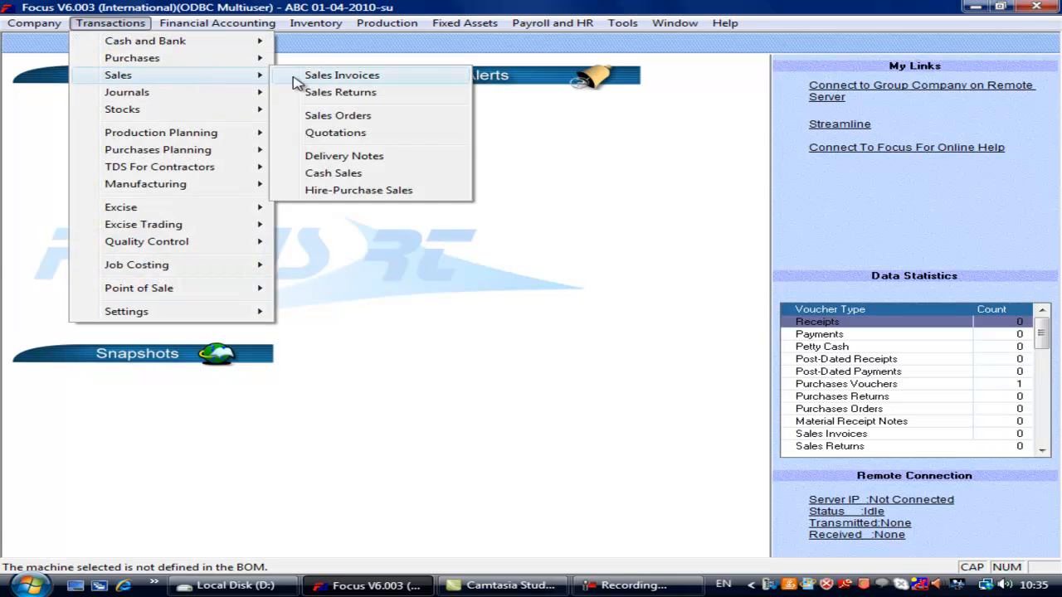
{"action": "left_click", "coordinate": [336, 73]}
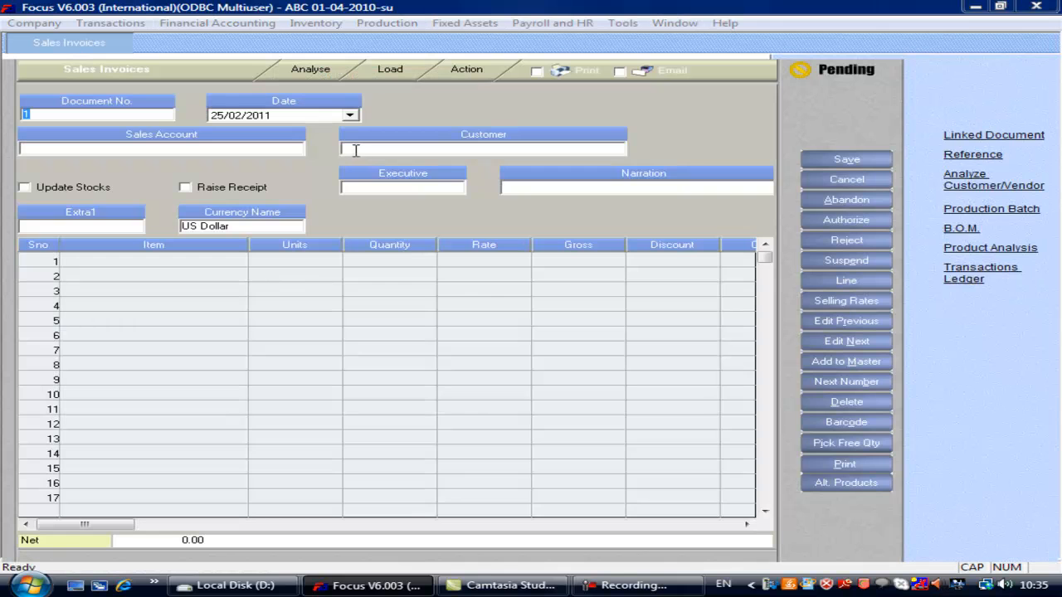
{"action": "key", "text": "Escape"}
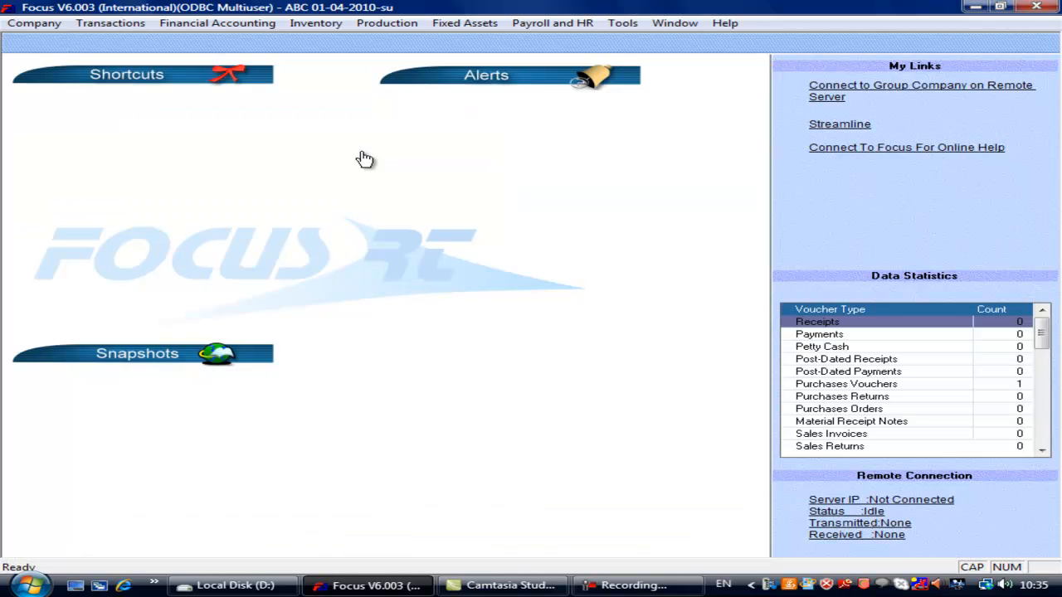
{"action": "left_click", "coordinate": [624, 23]}
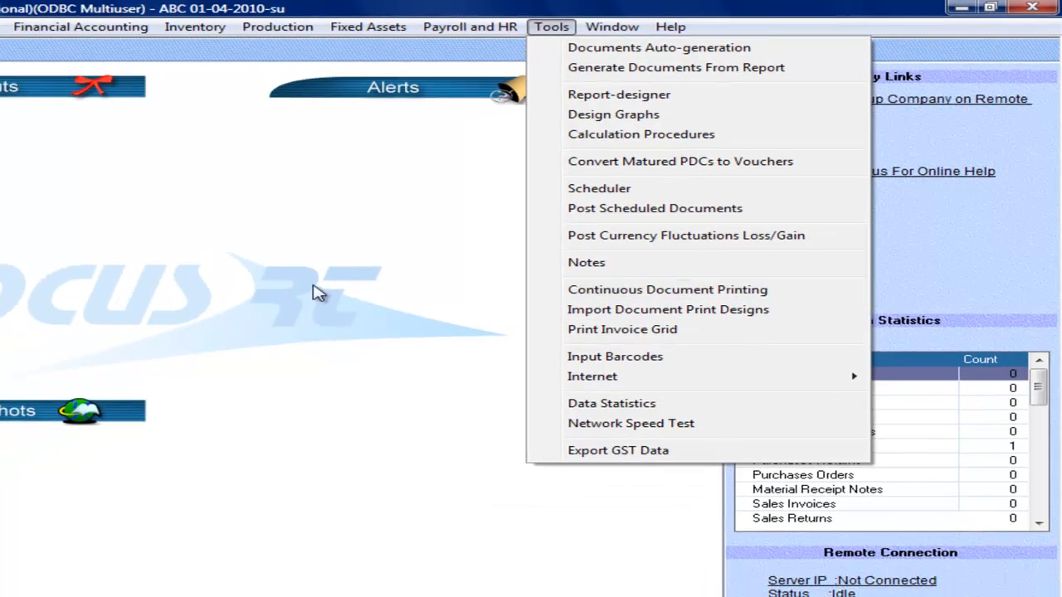
{"action": "key", "text": "Escape"}
- Switch back to the company XYZ SHOW ROOM (1P0) and confirm its login
{"action": "left_click", "coordinate": [34, 22]}
{"action": "left_click", "coordinate": [60, 45]}
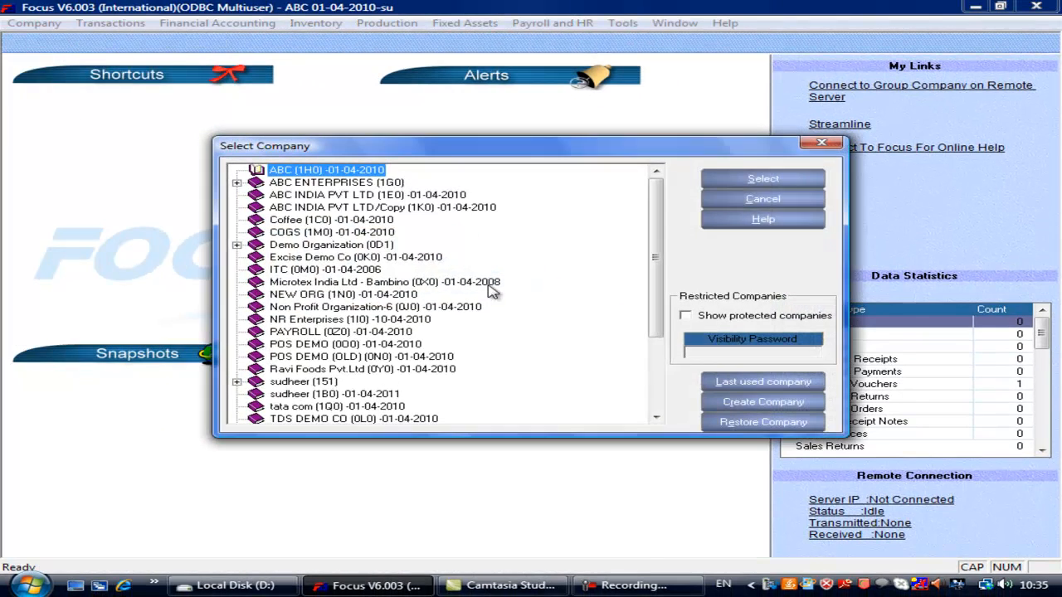
{"action": "left_click_drag", "start_coordinate": [657, 232], "coordinate": [655, 313]}
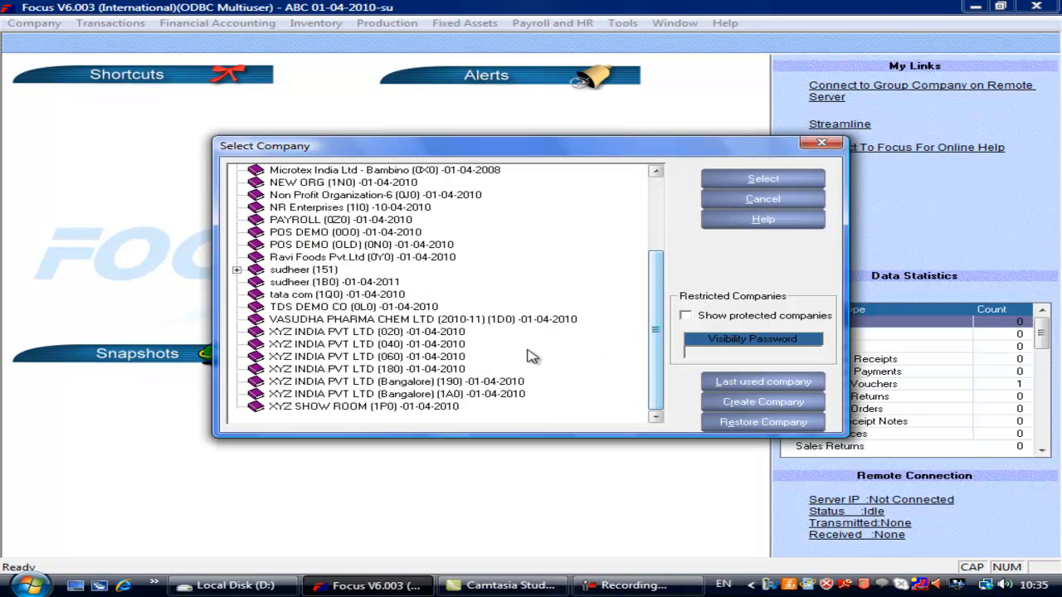
{"action": "left_click", "coordinate": [390, 410]}
{"action": "left_click", "coordinate": [762, 180]}
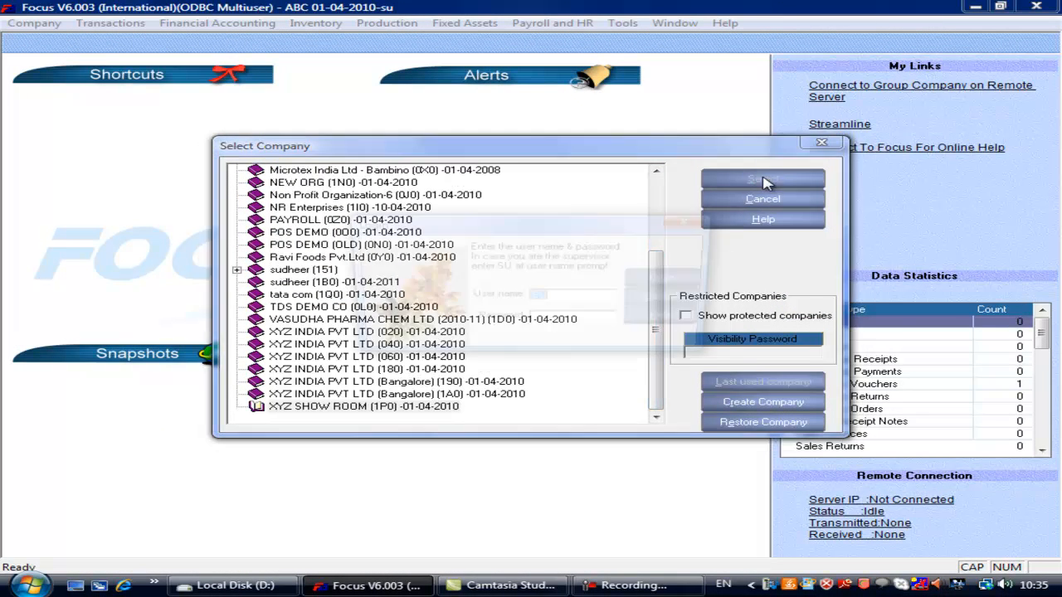
{"action": "left_click", "coordinate": [671, 280]}
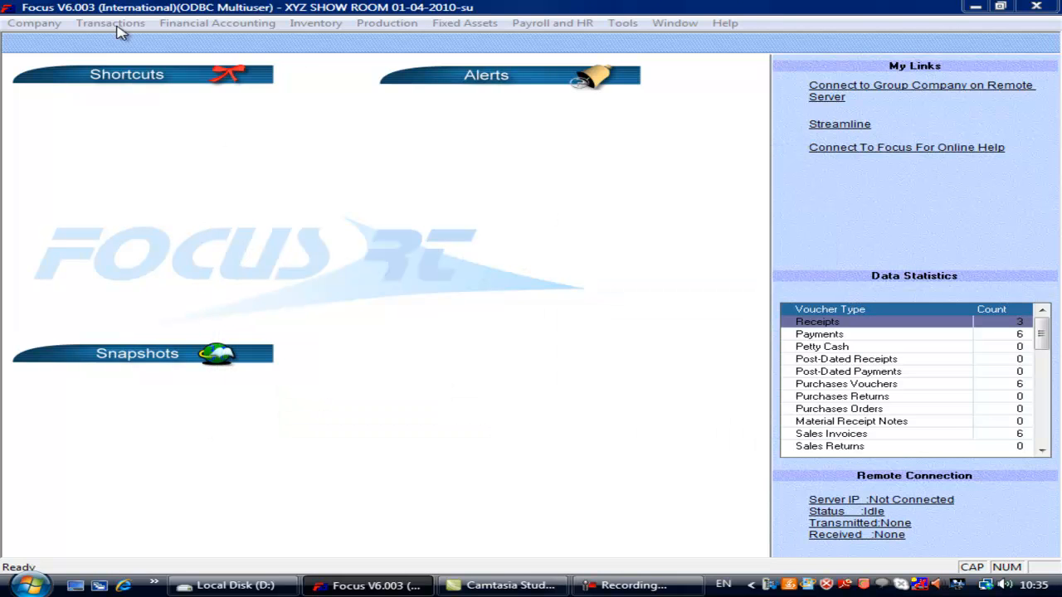
- Open a new sales invoice entry in XYZ SHOW ROOM
{"action": "left_click", "coordinate": [116, 24]}
{"action": "mouse_move", "coordinate": [220, 76]}
{"action": "left_click", "coordinate": [325, 77]}
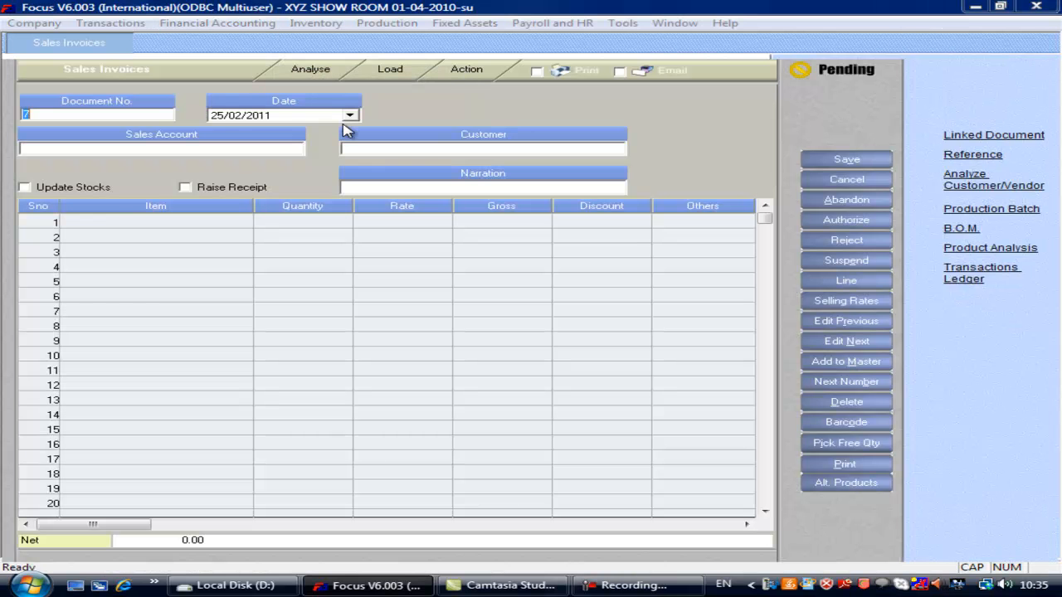
- Load the last saved sales invoice for printing and open its Invoice layout design to check the layout's file code
{"action": "key", "text": "alt+r"}
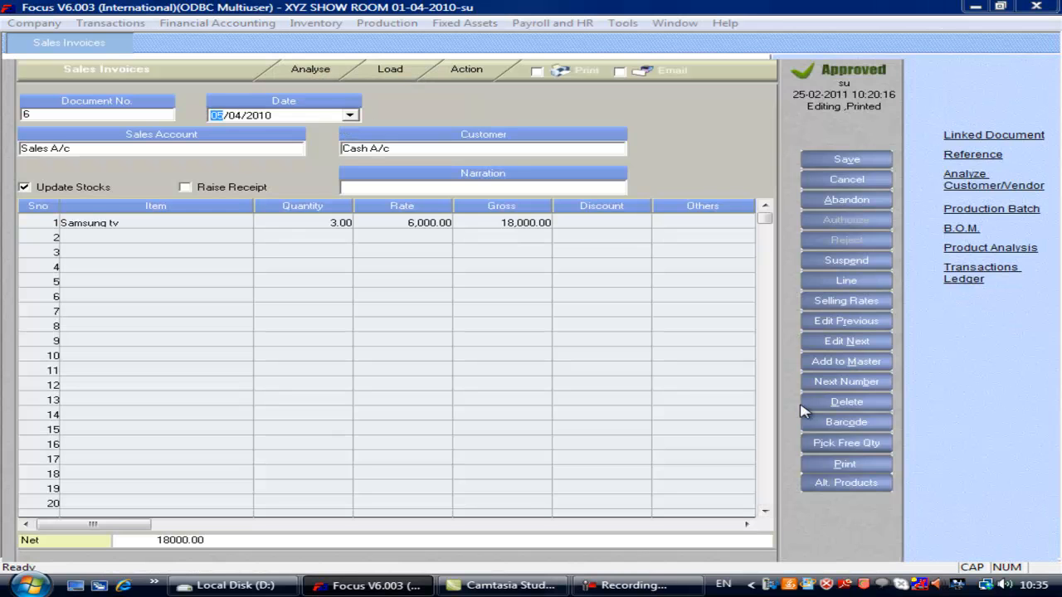
{"action": "left_click", "coordinate": [847, 465]}
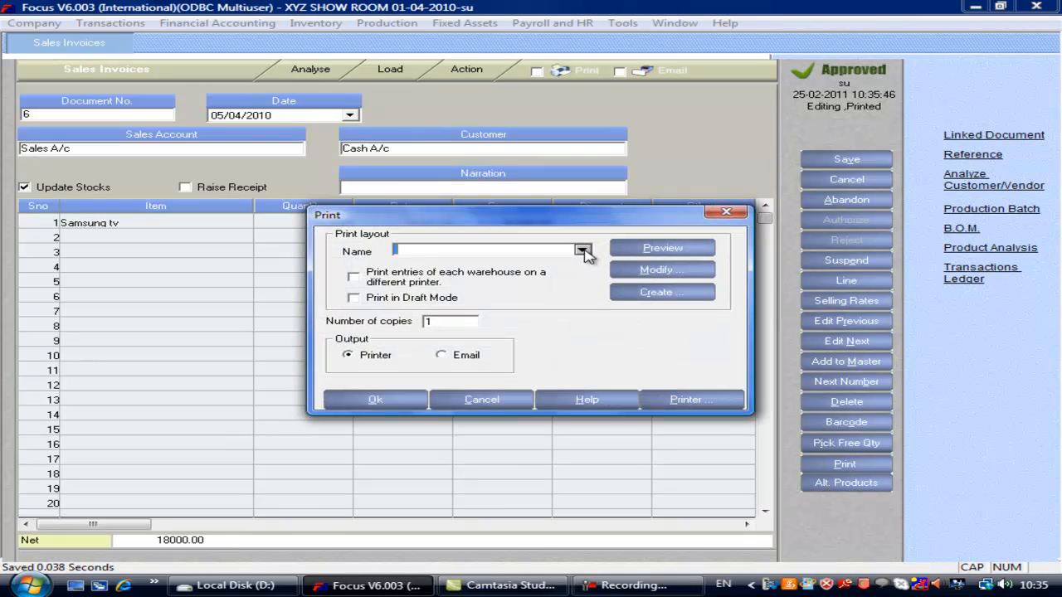
{"action": "left_click", "coordinate": [582, 250]}
{"action": "left_click", "coordinate": [426, 267]}
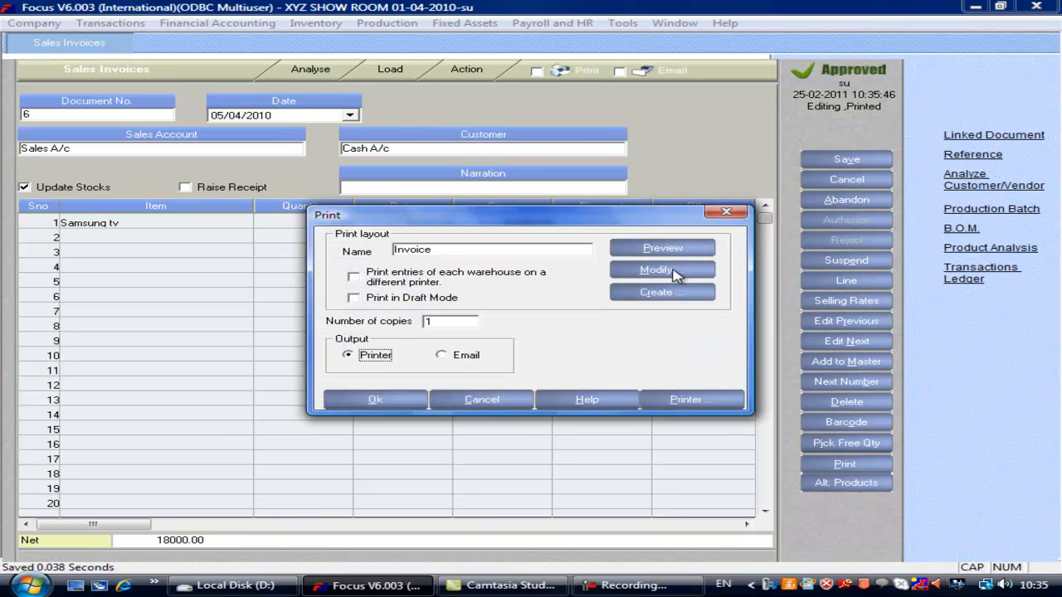
{"action": "left_click", "coordinate": [664, 270]}
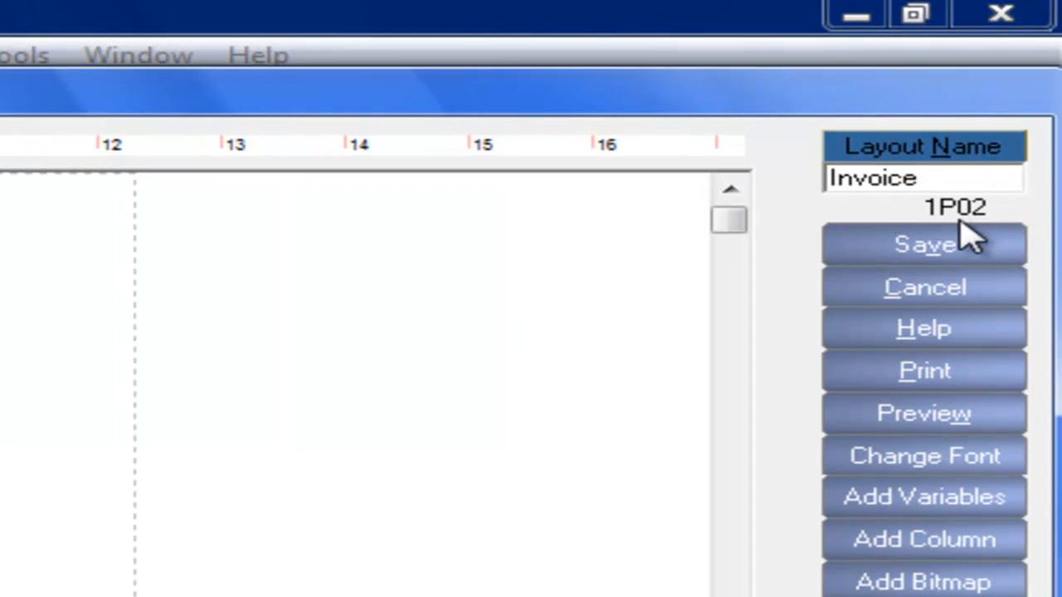
- Close the Invoice layout design without saving and exit the print options and sales invoice entry
{"action": "left_click", "coordinate": [921, 297]}
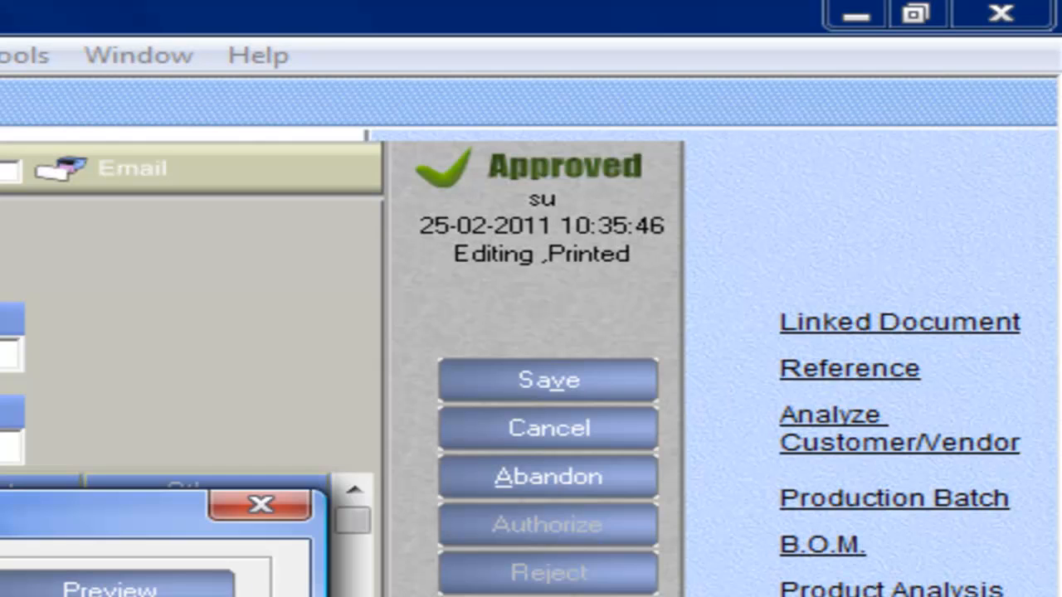
{"action": "left_click", "coordinate": [52, 595]}
{"action": "key", "text": "Escape"}
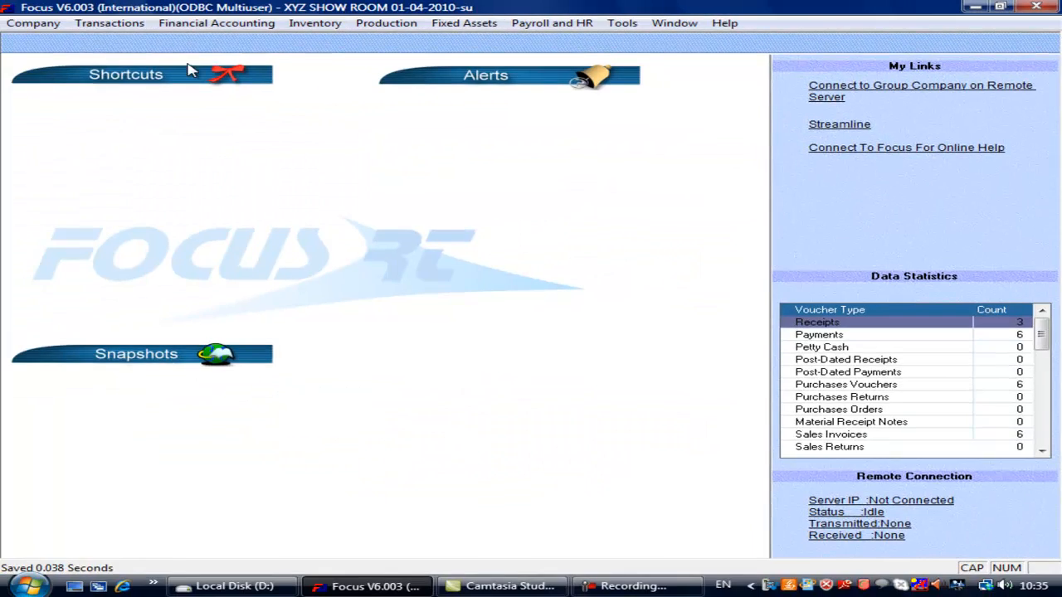
- Switch to the company ABC (1H0) and enter the login name to log in
{"action": "left_click", "coordinate": [33, 27]}
{"action": "left_click", "coordinate": [56, 40]}
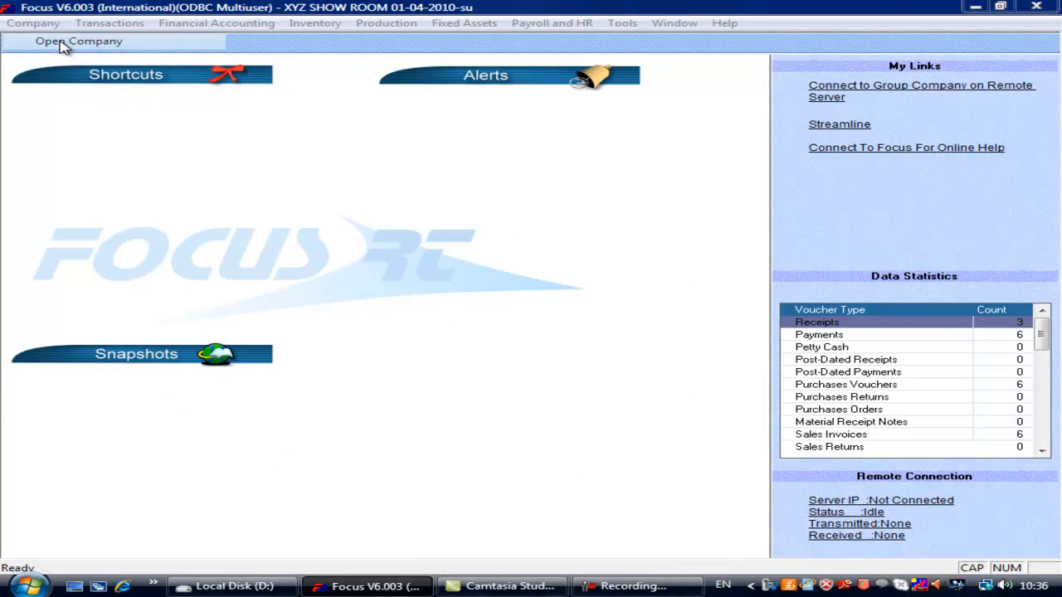
{"action": "left_click_drag", "start_coordinate": [656, 324], "coordinate": [680, 231]}
{"action": "left_click", "coordinate": [332, 172]}
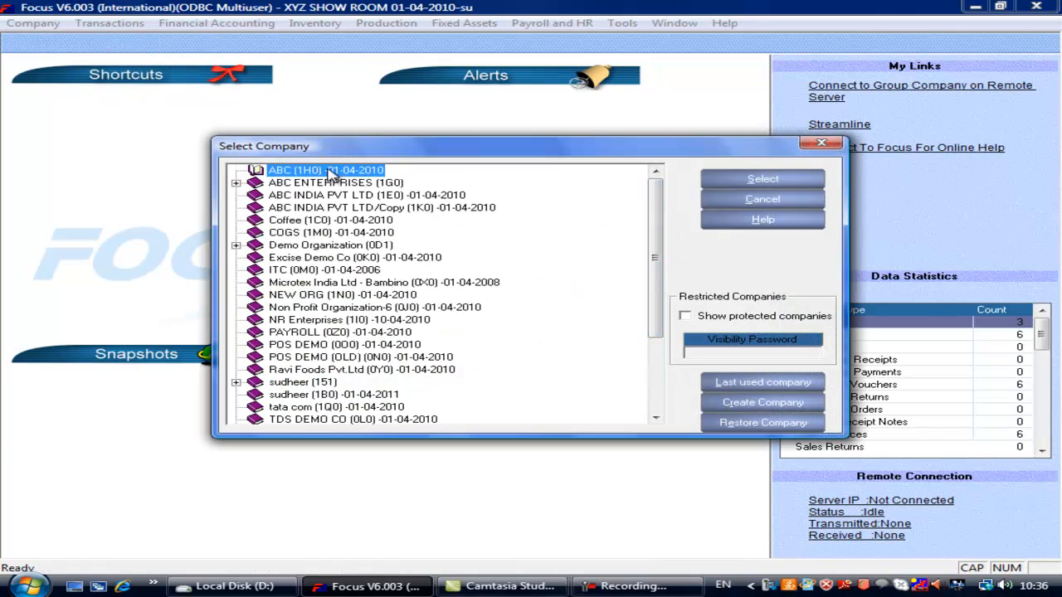
{"action": "left_click", "coordinate": [762, 181]}
{"action": "type", "text": "su"}
{"action": "key", "text": "Return"}
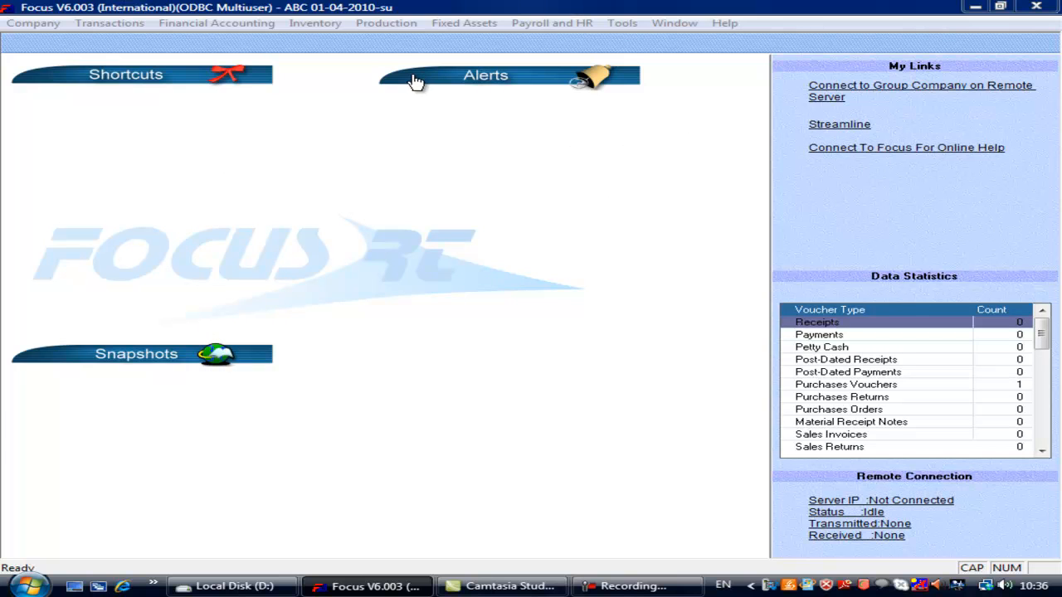
- Start importing document print designs and browse to the Focus6RT Data folder on Local Disk (E:)
{"action": "left_click", "coordinate": [622, 25]}
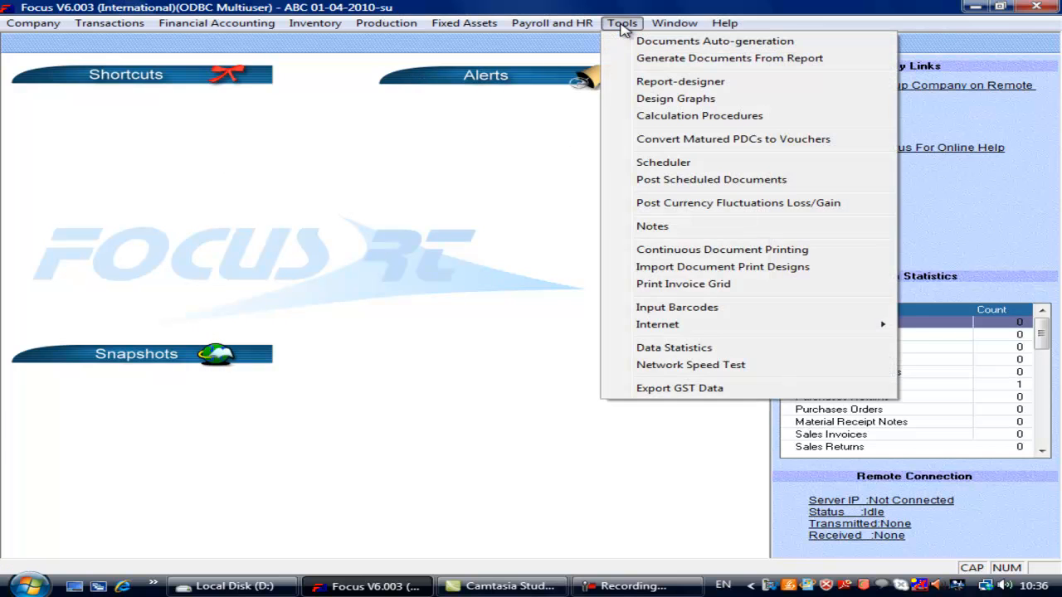
{"action": "left_click", "coordinate": [724, 267]}
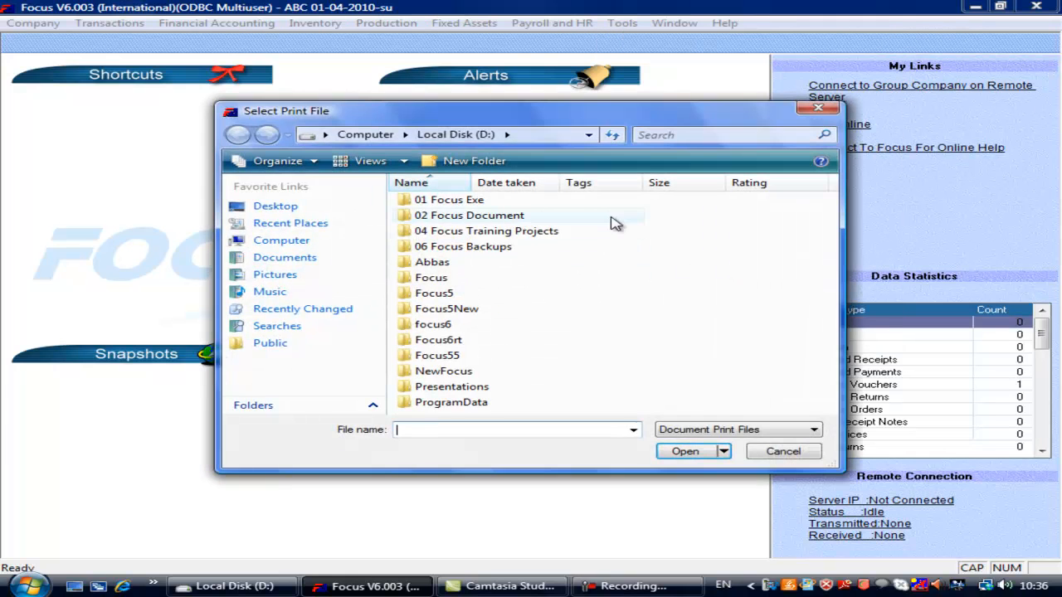
{"action": "left_click", "coordinate": [369, 134]}
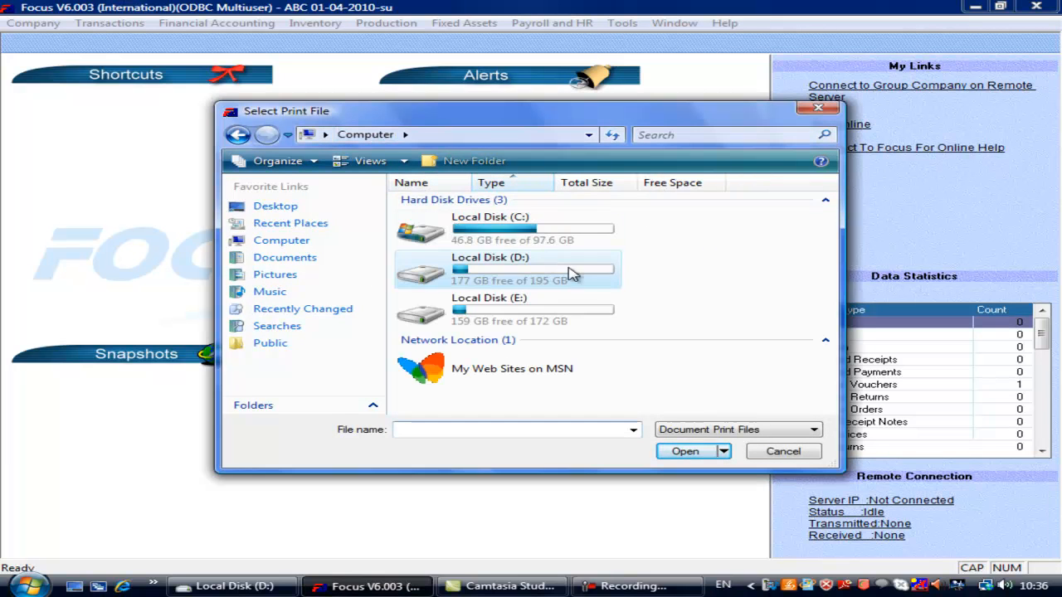
{"action": "double_click", "coordinate": [523, 307]}
{"action": "double_click", "coordinate": [474, 295]}
{"action": "double_click", "coordinate": [440, 201]}
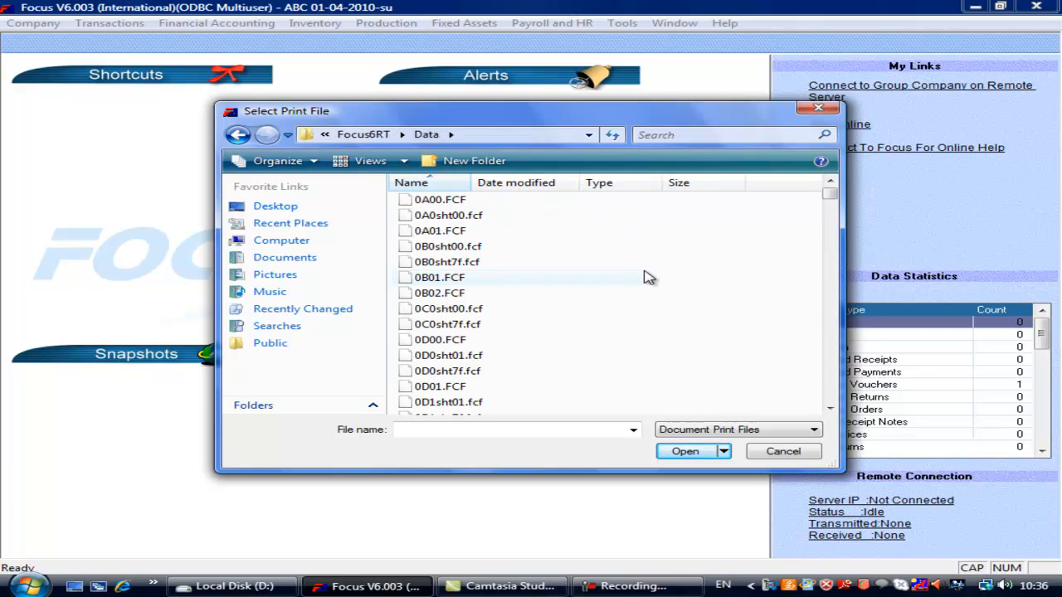
- Locate the print design file 1P02.FCF in the Data folder and import it
{"action": "key", "text": "1"}
{"action": "key", "text": "9"}
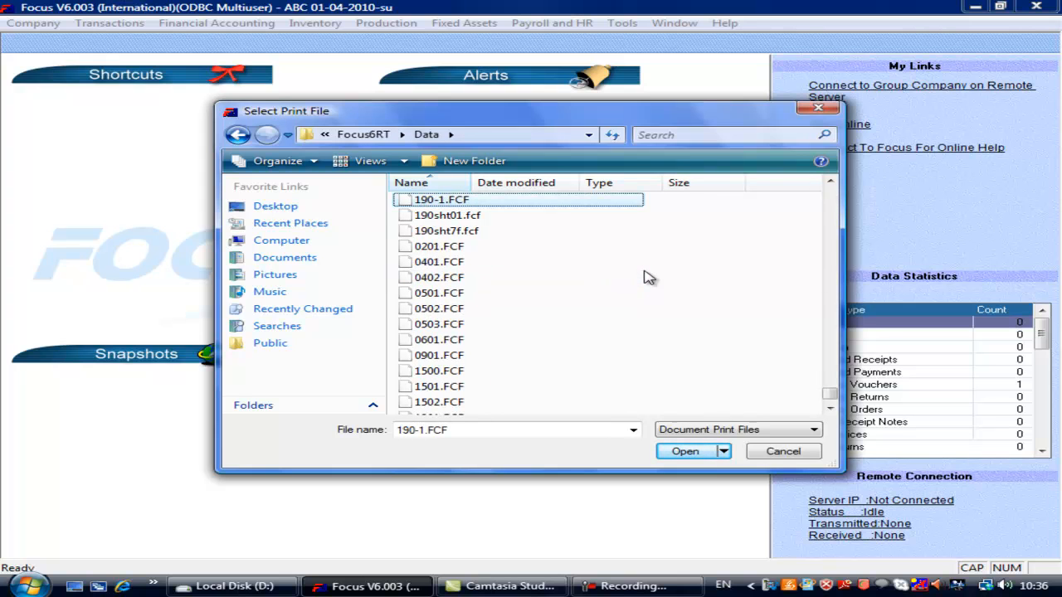
{"action": "key", "text": "Page_Up"}
{"action": "key", "text": "Page_Up"}
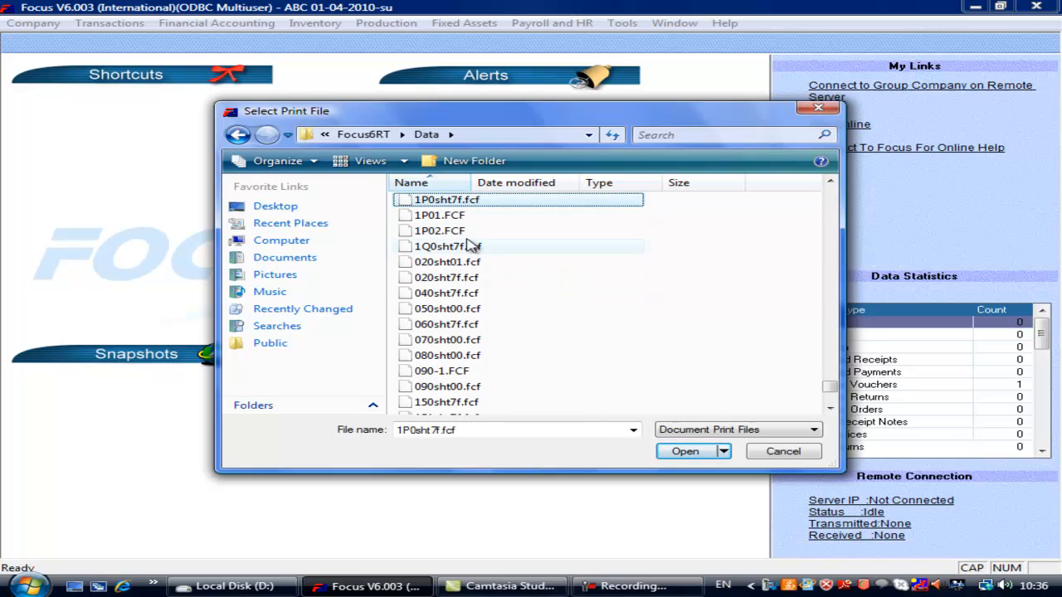
{"action": "left_click", "coordinate": [469, 233]}
{"action": "left_click", "coordinate": [687, 452]}
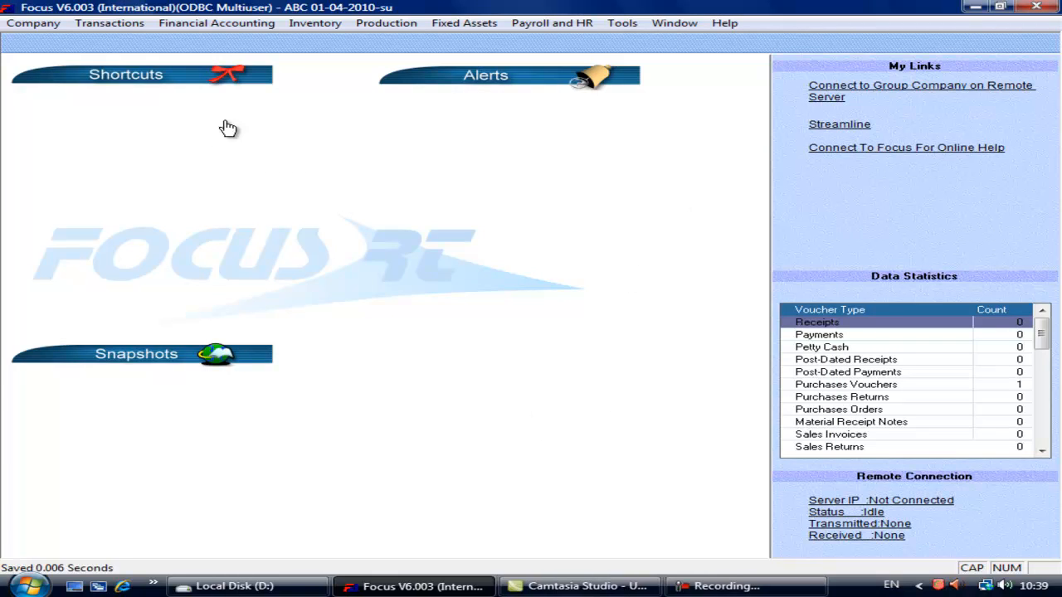
- Open sales invoice number 1 in company ABC
{"action": "left_click", "coordinate": [109, 22]}
{"action": "mouse_move", "coordinate": [171, 76]}
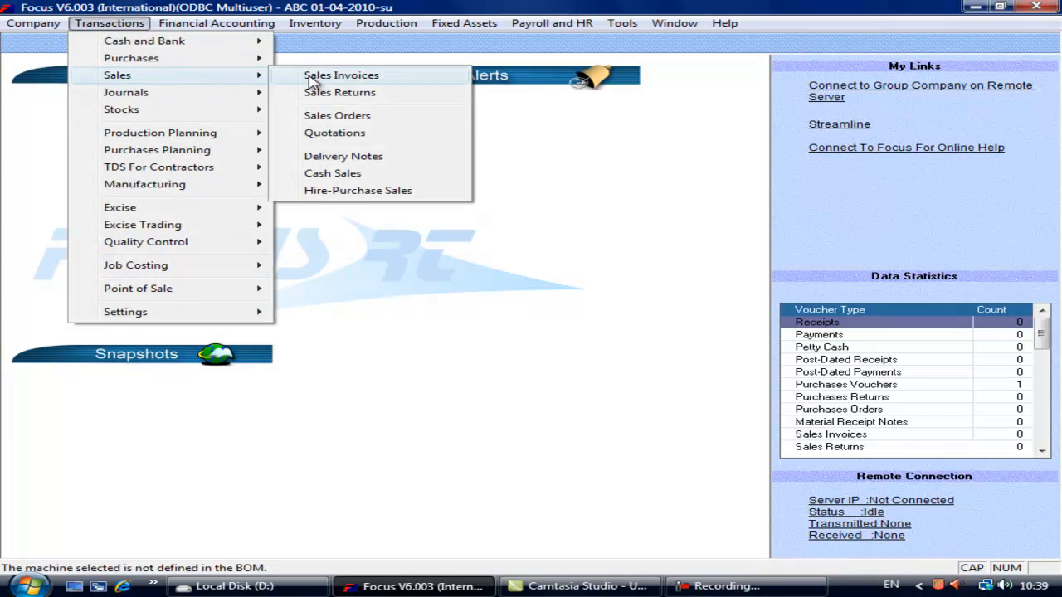
{"action": "left_click", "coordinate": [332, 74]}
{"action": "type", "text": "1"}
{"action": "key", "text": "Return"}
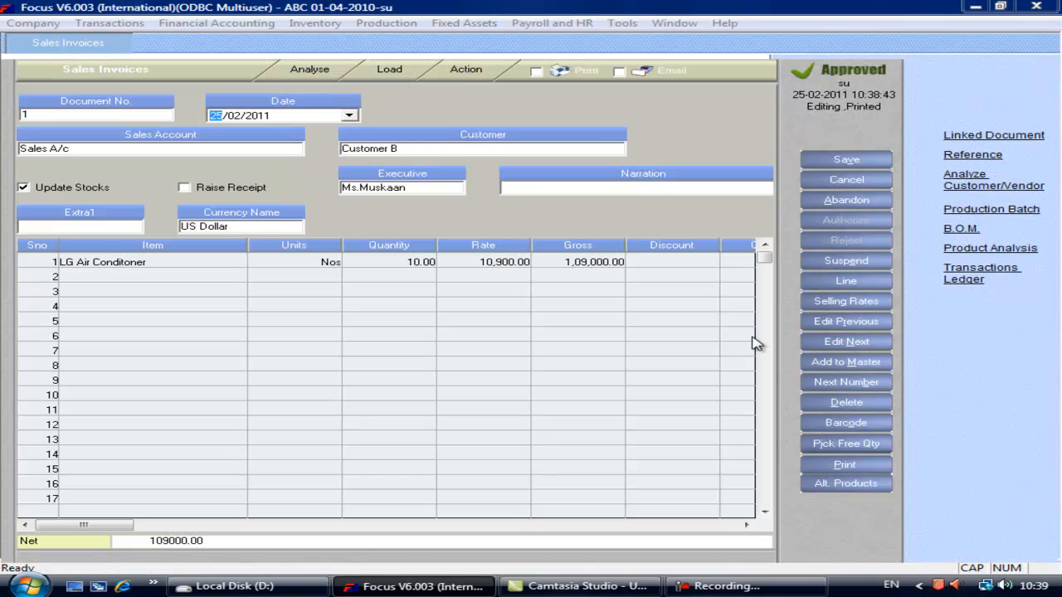
- Start printing the invoice, accepting its bill-wise adjustment, and open the first Invoice/2 layout's design to examine it
{"action": "left_click", "coordinate": [816, 468]}
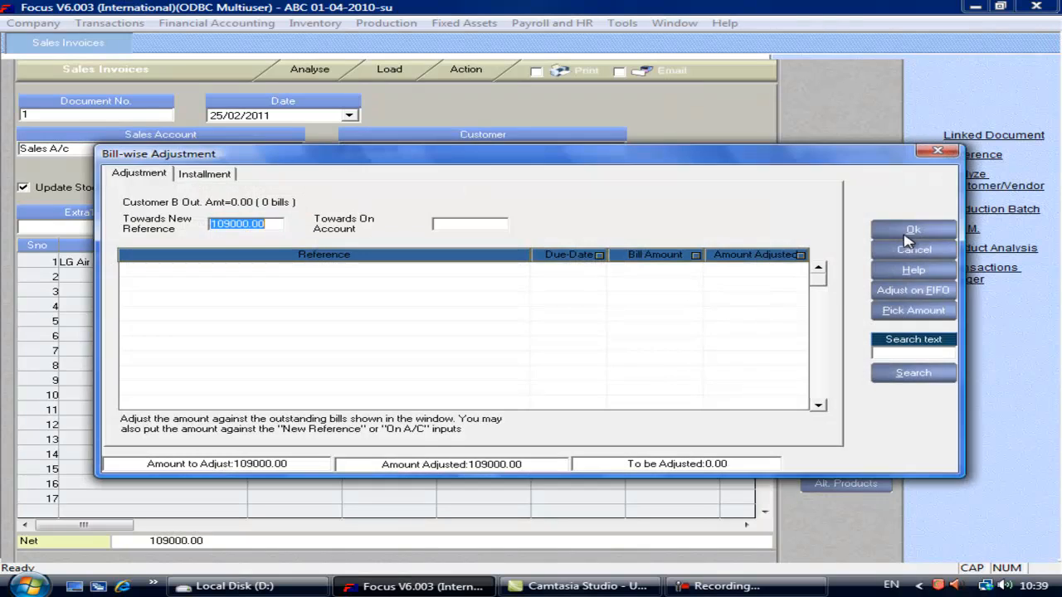
{"action": "left_click", "coordinate": [909, 235]}
{"action": "left_click", "coordinate": [582, 250]}
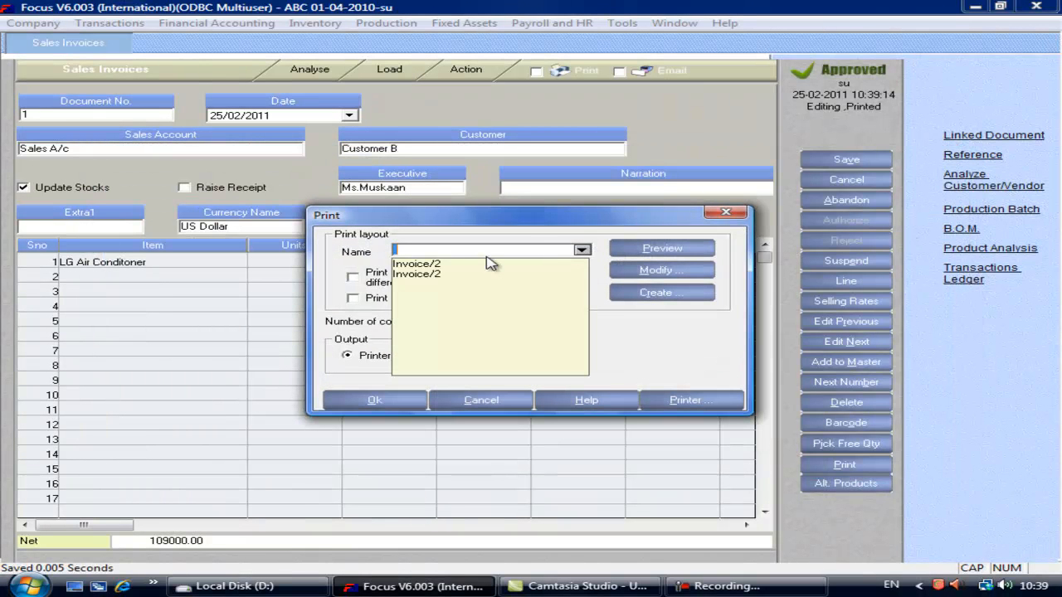
{"action": "left_click", "coordinate": [446, 265]}
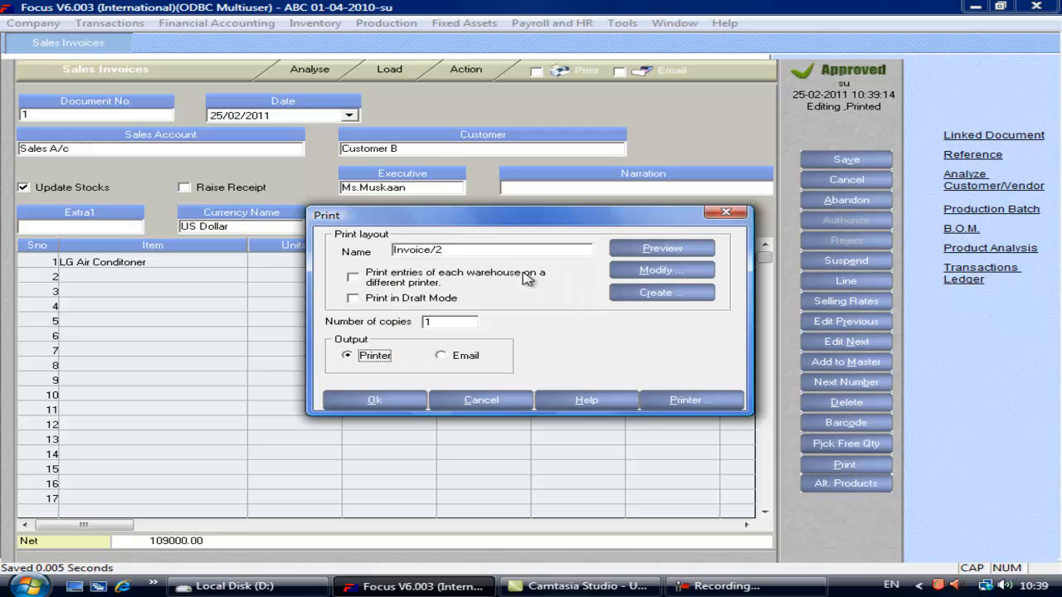
{"action": "left_click", "coordinate": [649, 272]}
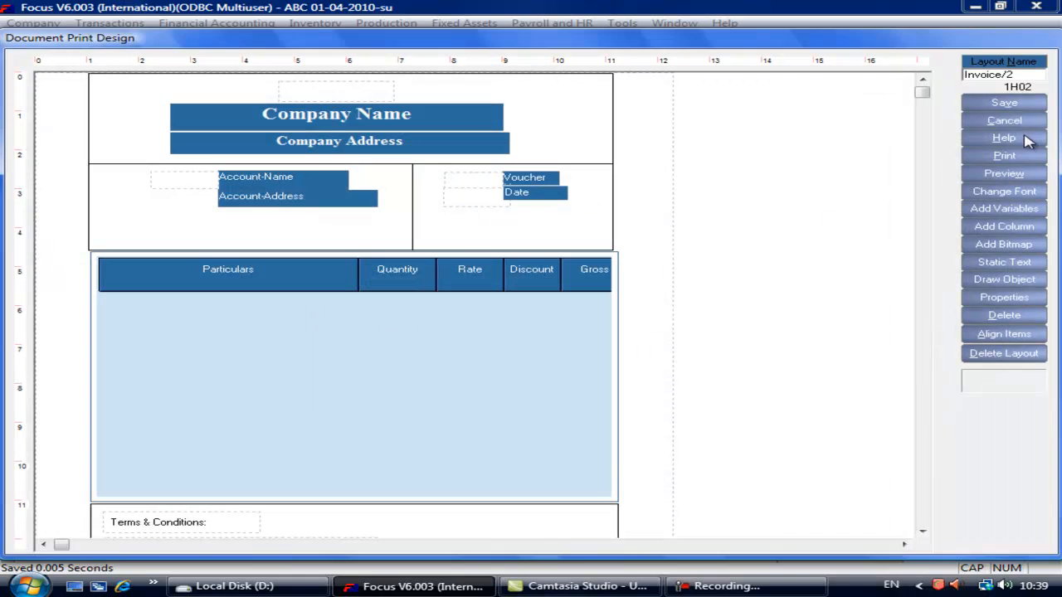
- Close the Invoice/2 layout design, cancel the printing and exit the sales invoice entry
{"action": "left_click", "coordinate": [1002, 123]}
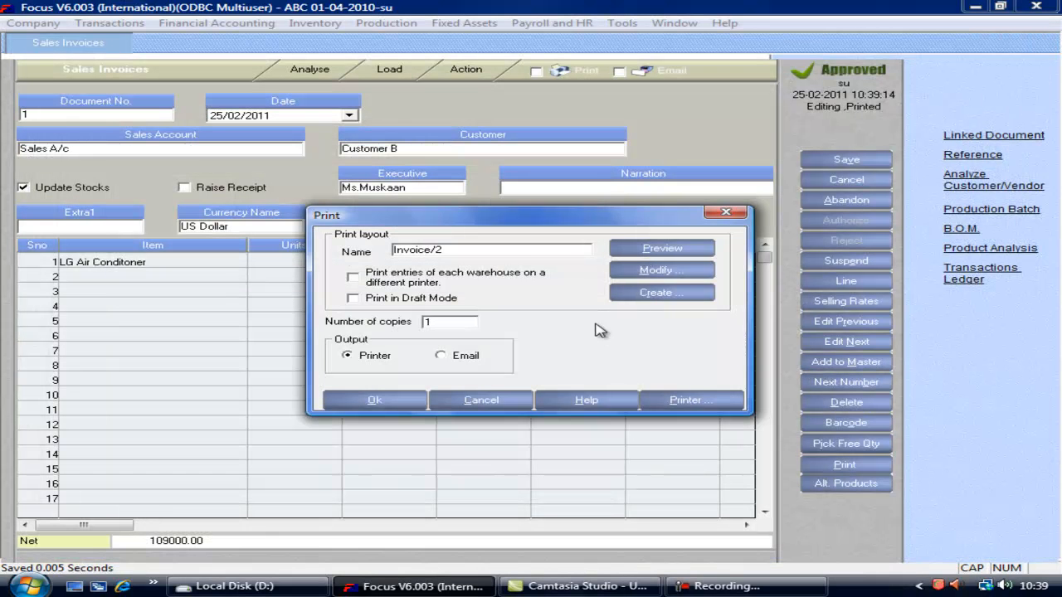
{"action": "left_click", "coordinate": [509, 405]}
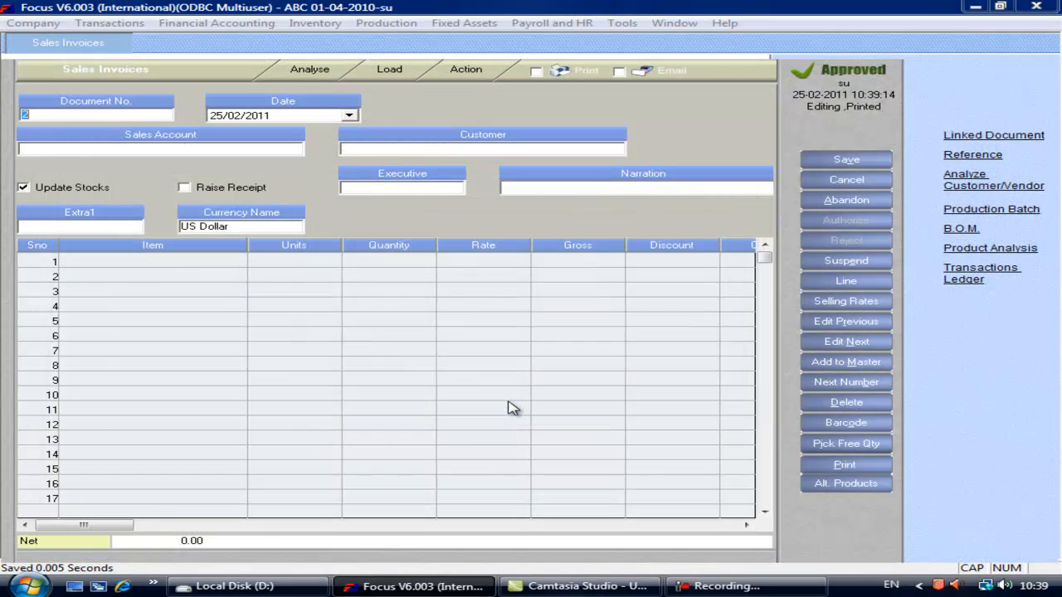
{"action": "key", "text": "Escape"}
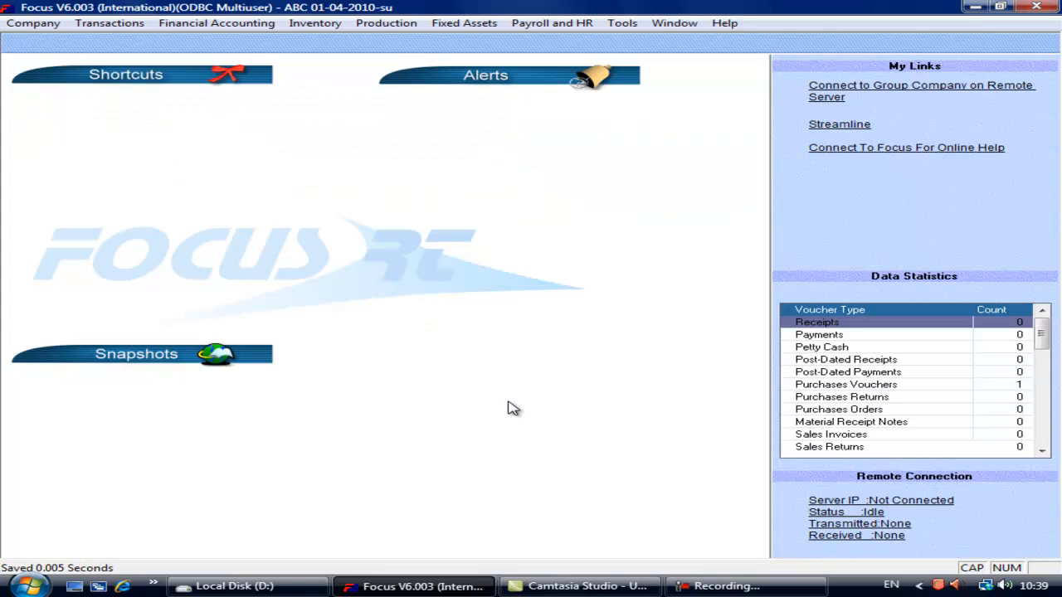